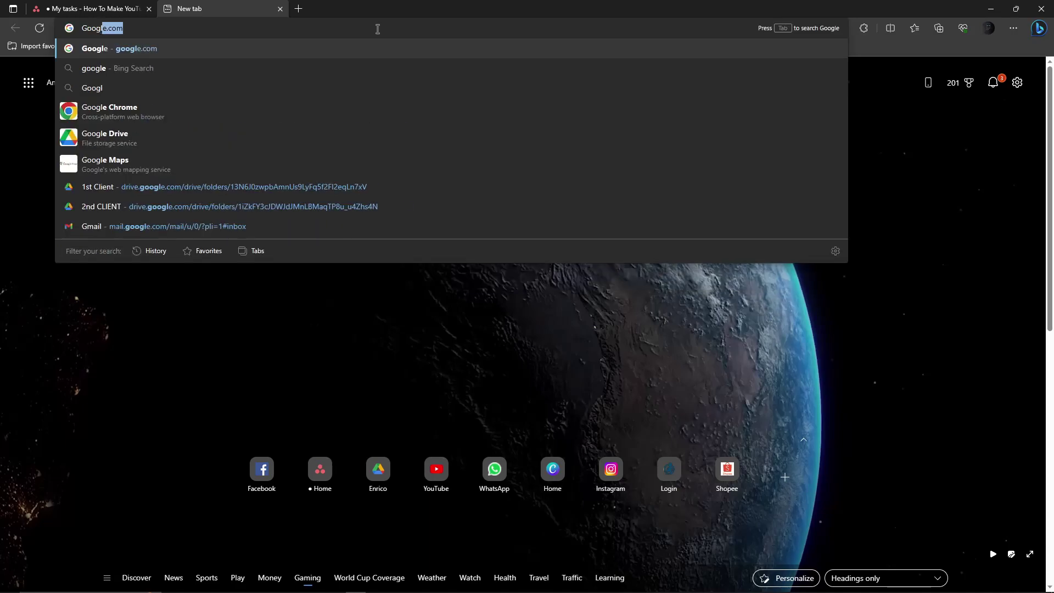
Open Google, search for "canva" and open the Canva website from the results.
key(Return)
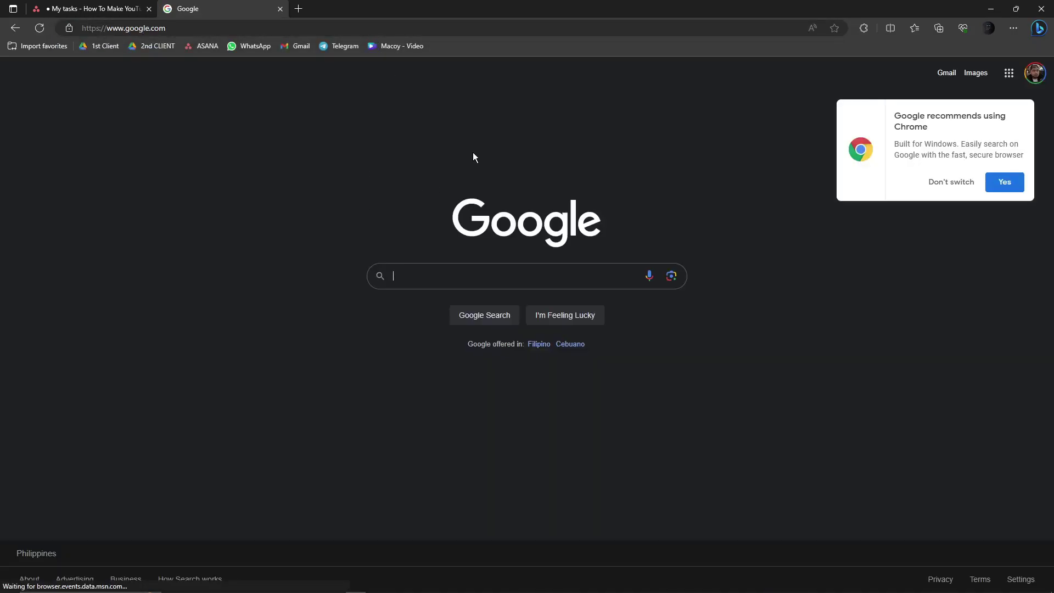
click(953, 182)
click(533, 274)
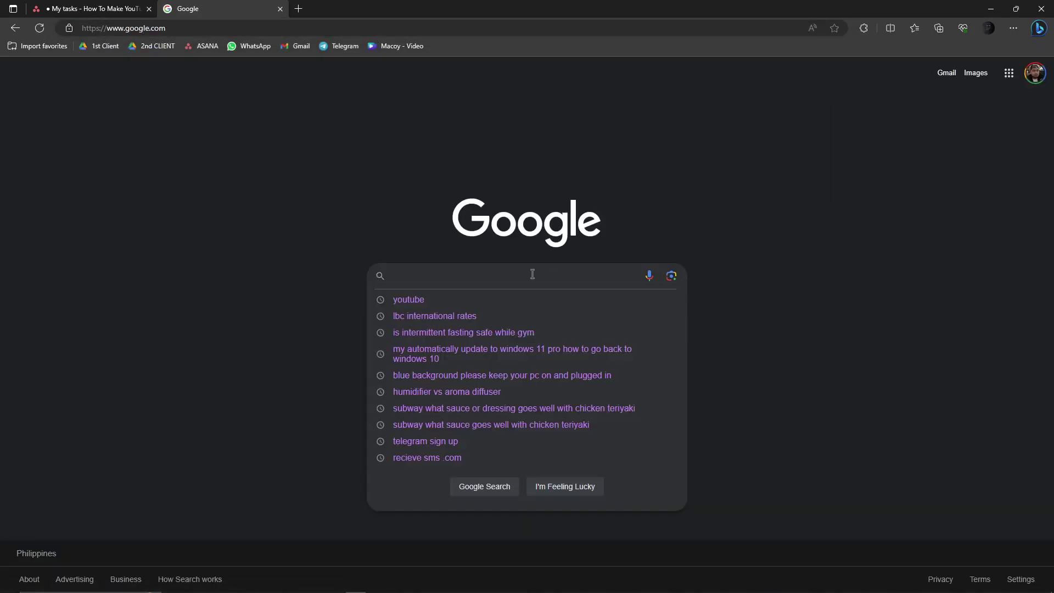
text(canva)
key(Return)
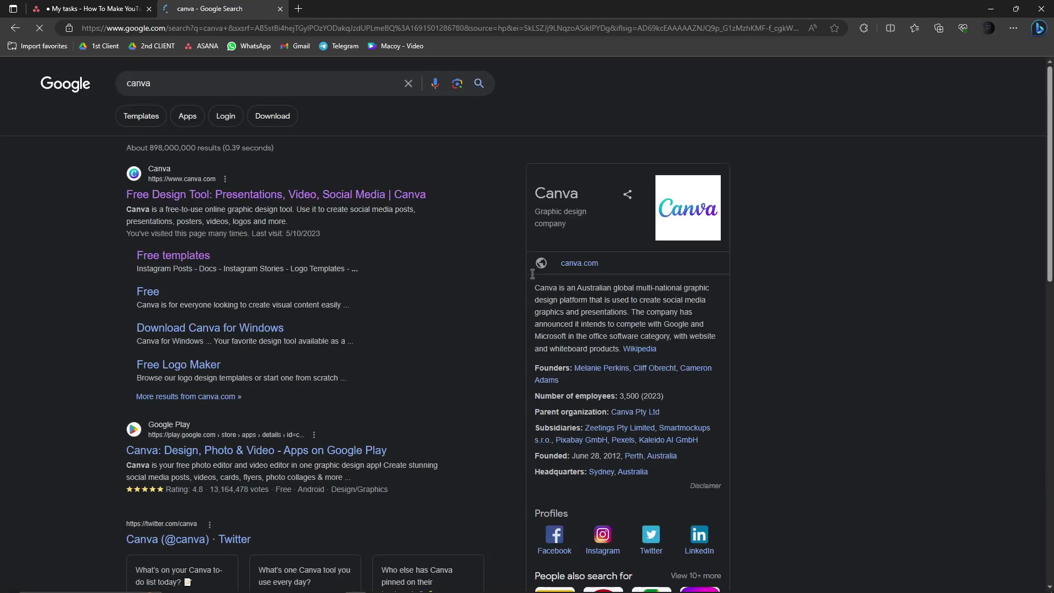
click(242, 199)
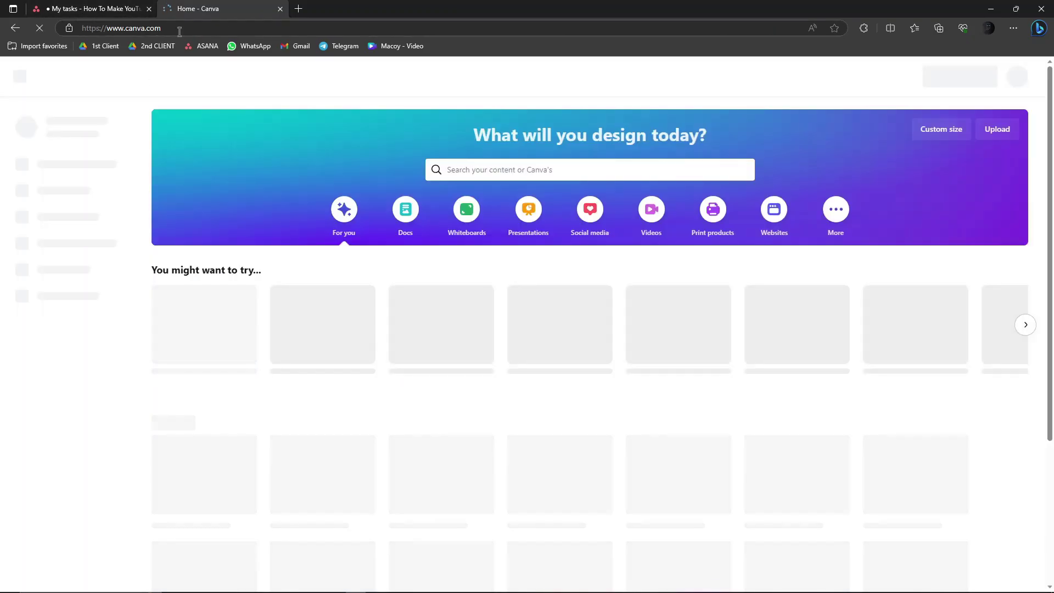
Look over the suggested design formats and the recent designs on the Canva home page.
scroll(390, 240, down, 4)
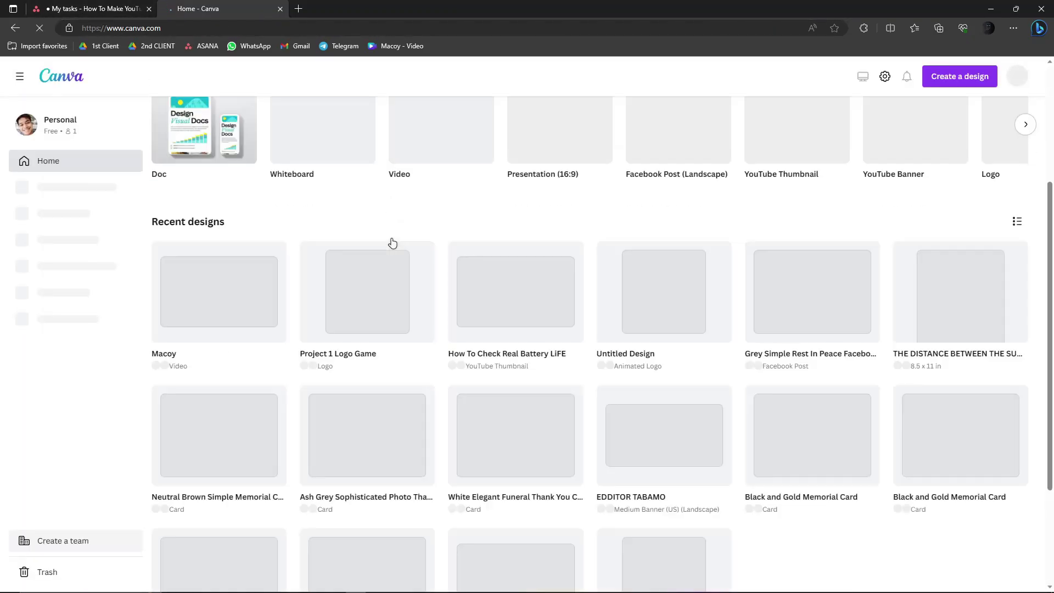
scroll(392, 238, up, 4)
scroll(392, 238, down, 6)
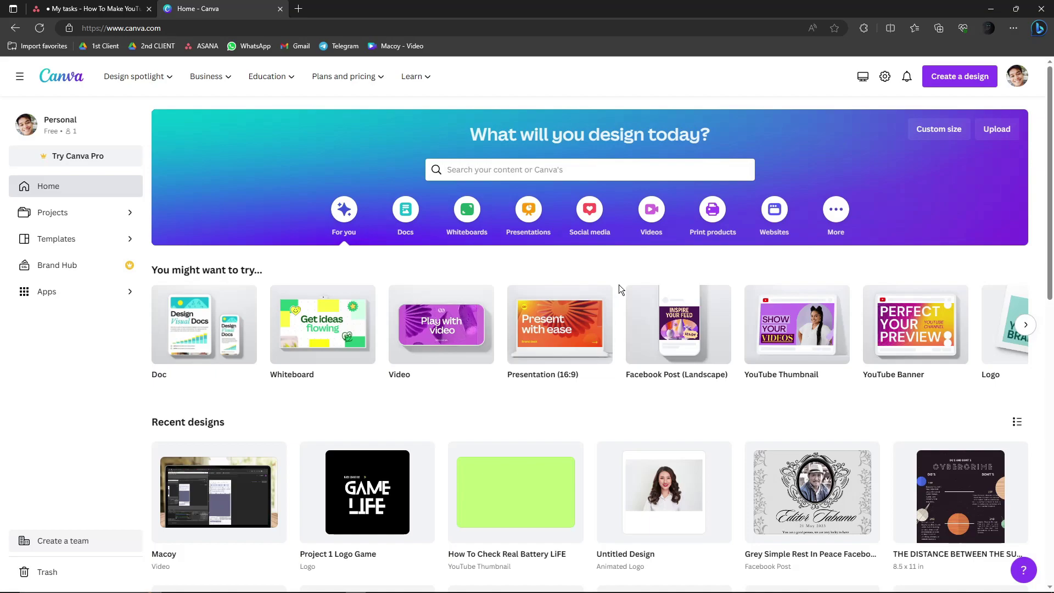
scroll(621, 284, down, 1)
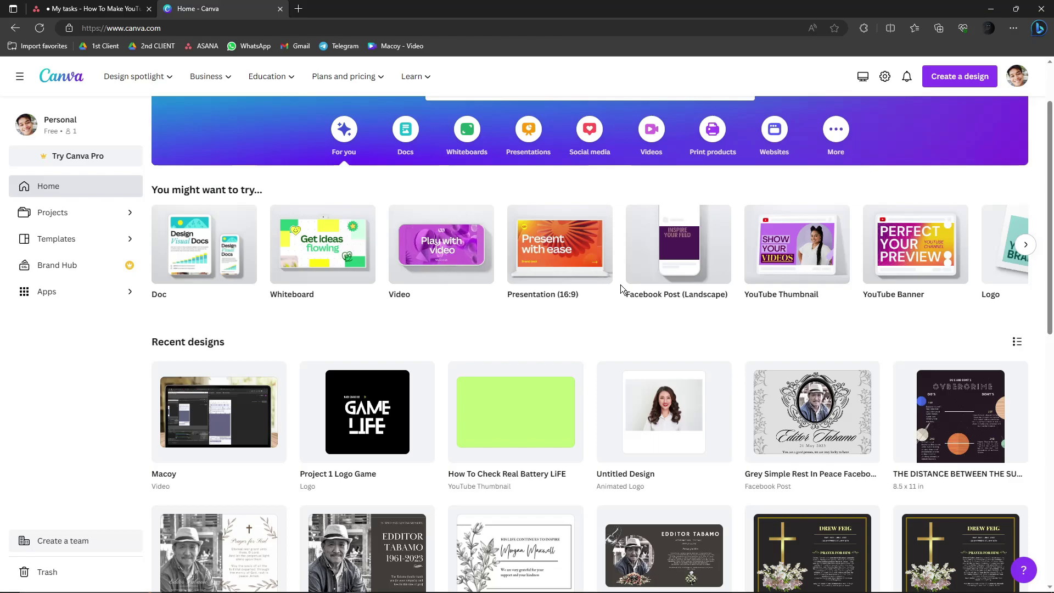
scroll(621, 284, down, 2)
scroll(579, 300, up, 2)
scroll(579, 299, up, 2)
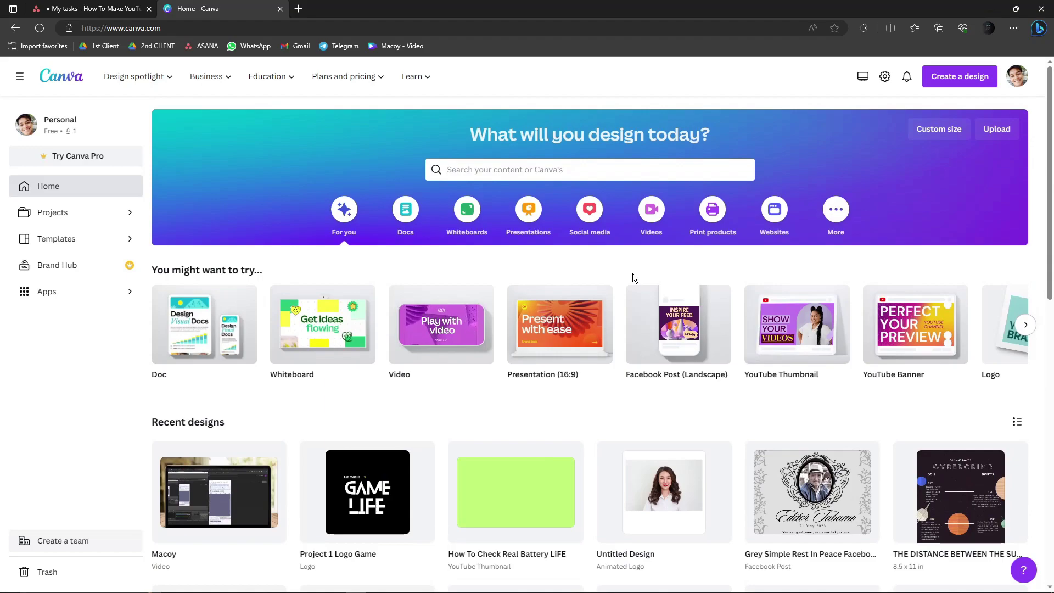
scroll(633, 274, down, 2)
scroll(633, 275, up, 2)
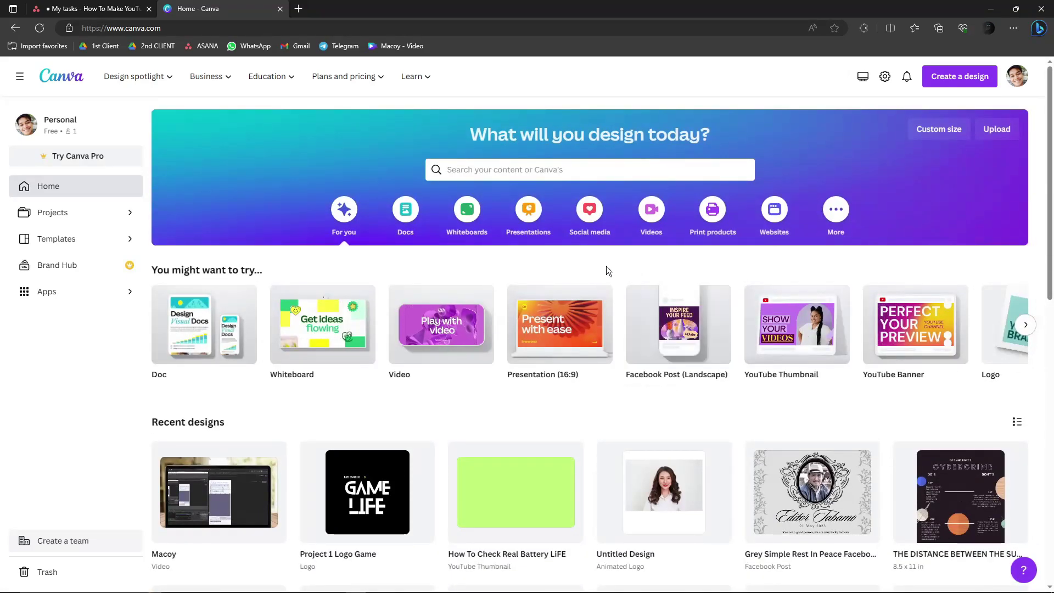
Create a new blank design in the YouTube Thumbnail format (1280 × 720 px).
click(957, 83)
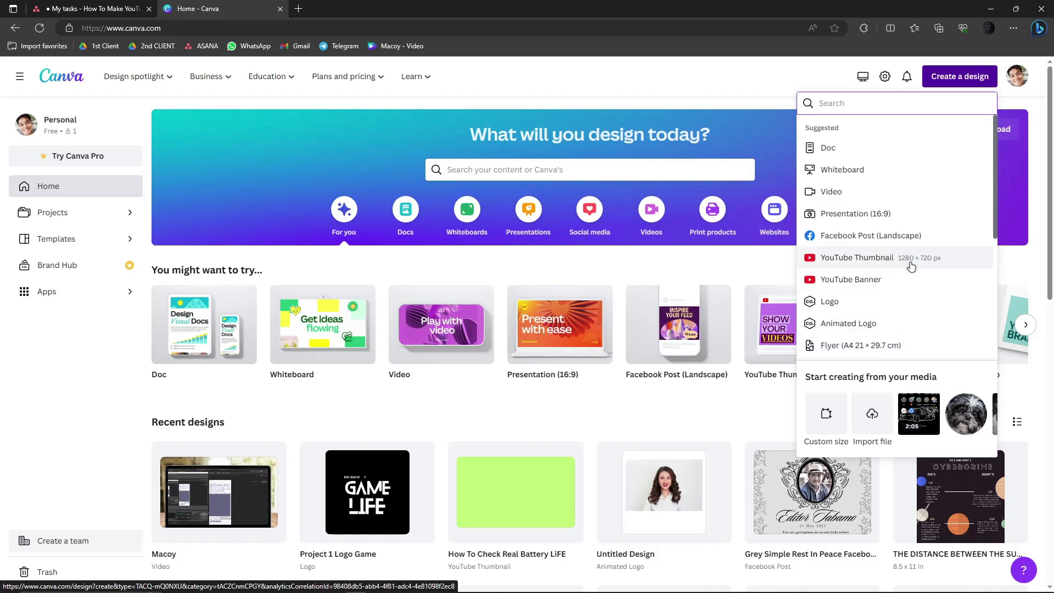
click(873, 258)
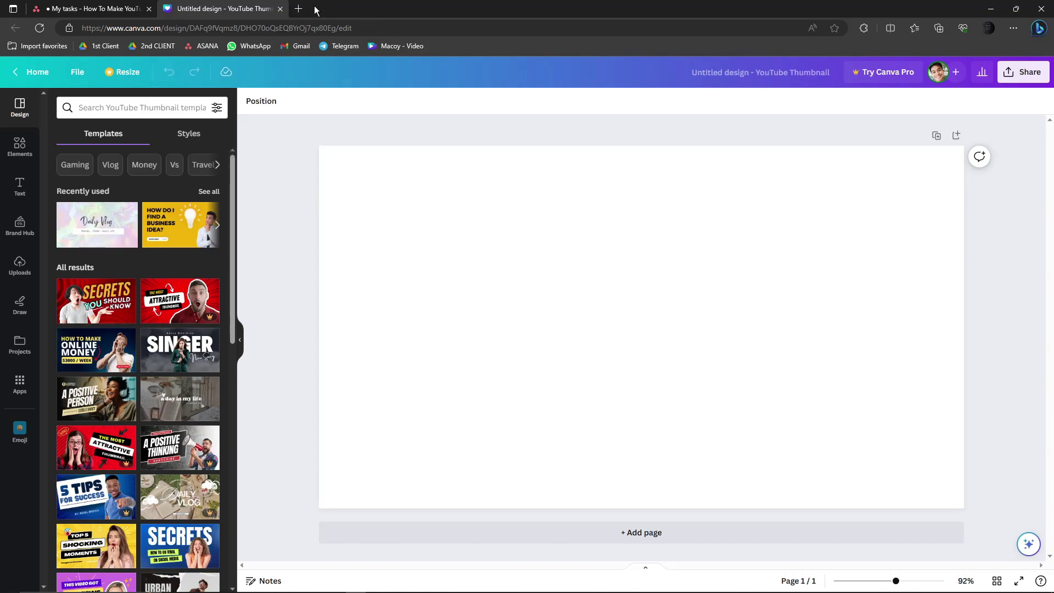
Open youtube.com in a new browser tab and examine the video thumbnails on its home page.
click(297, 10)
text(youtube.com)
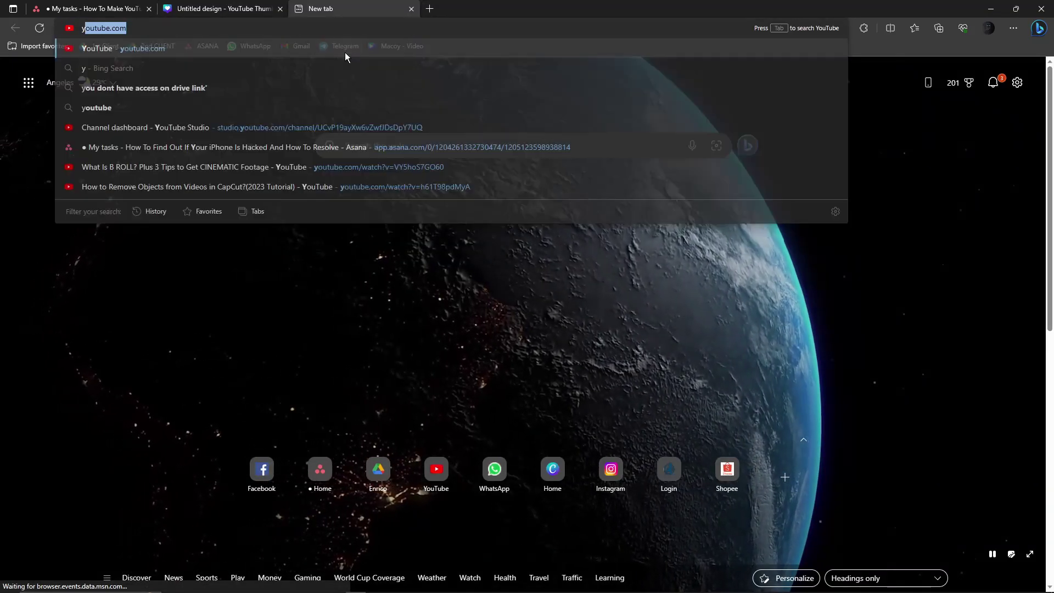
key(Return)
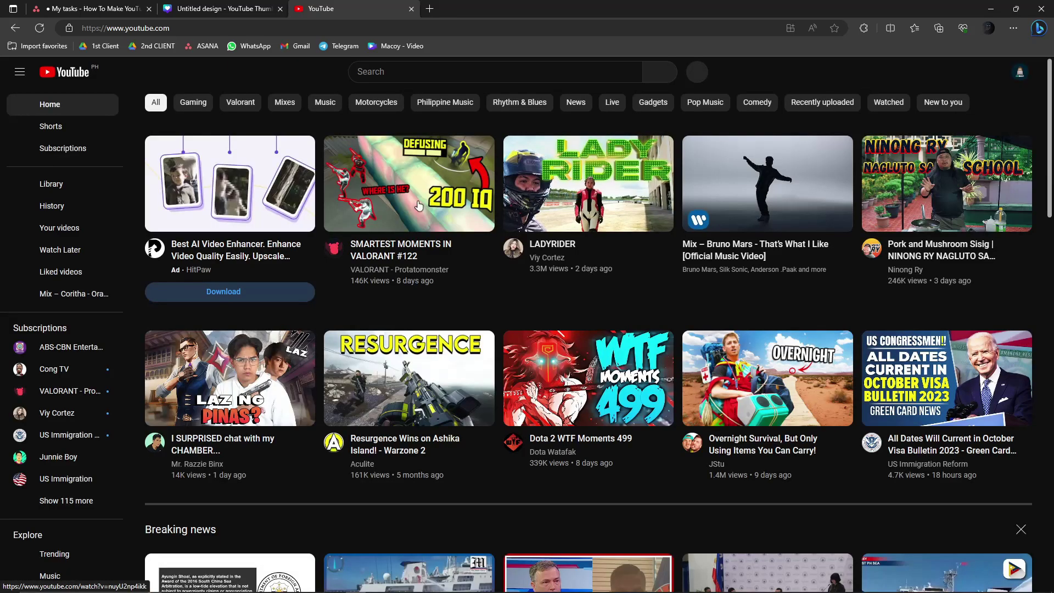
mouse_move(416, 287)
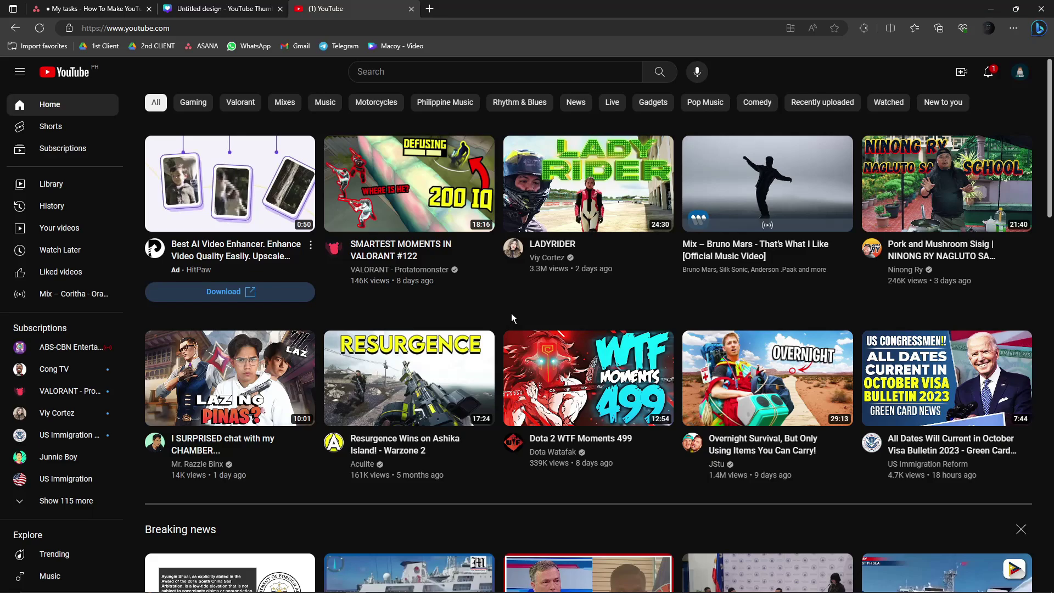
Go to Google in the YouTube tab and search for "free videos".
click(329, 29)
text(google)
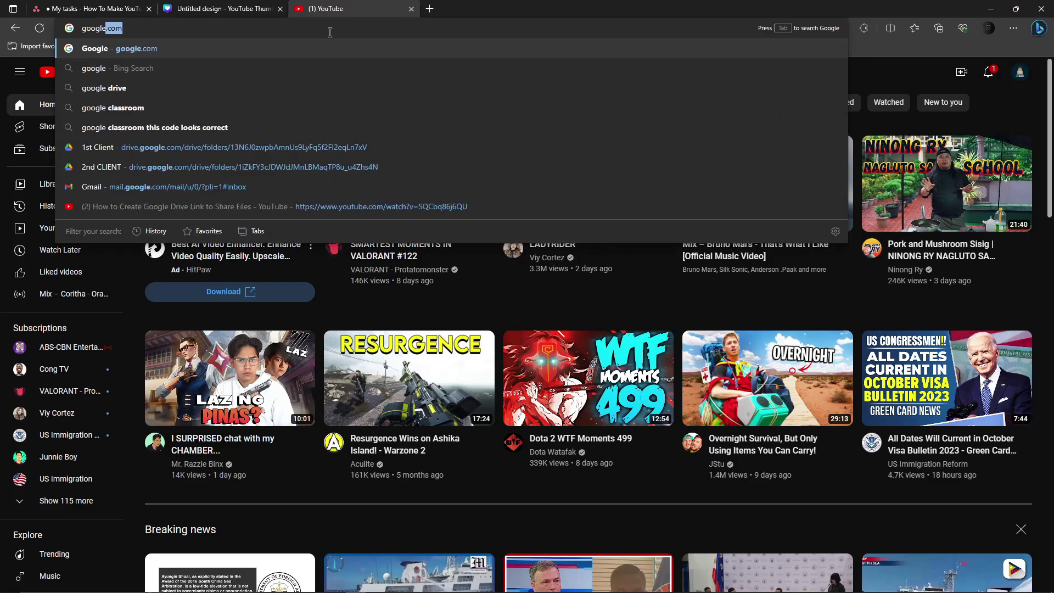
key(Return)
text(free viud)
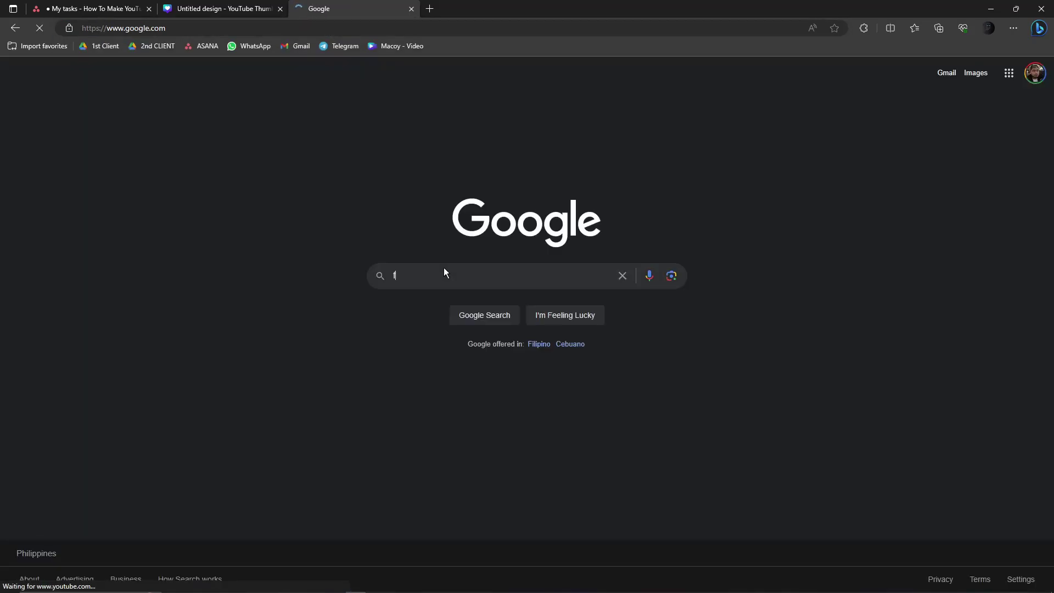
key(BackSpace)
key(BackSpace)
text(deos)
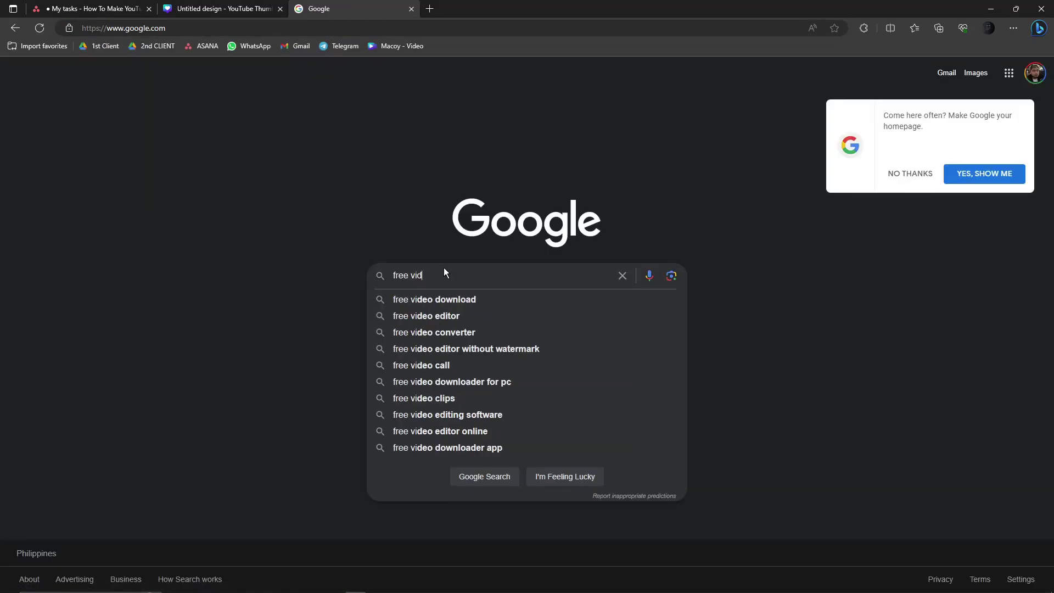
key(Return)
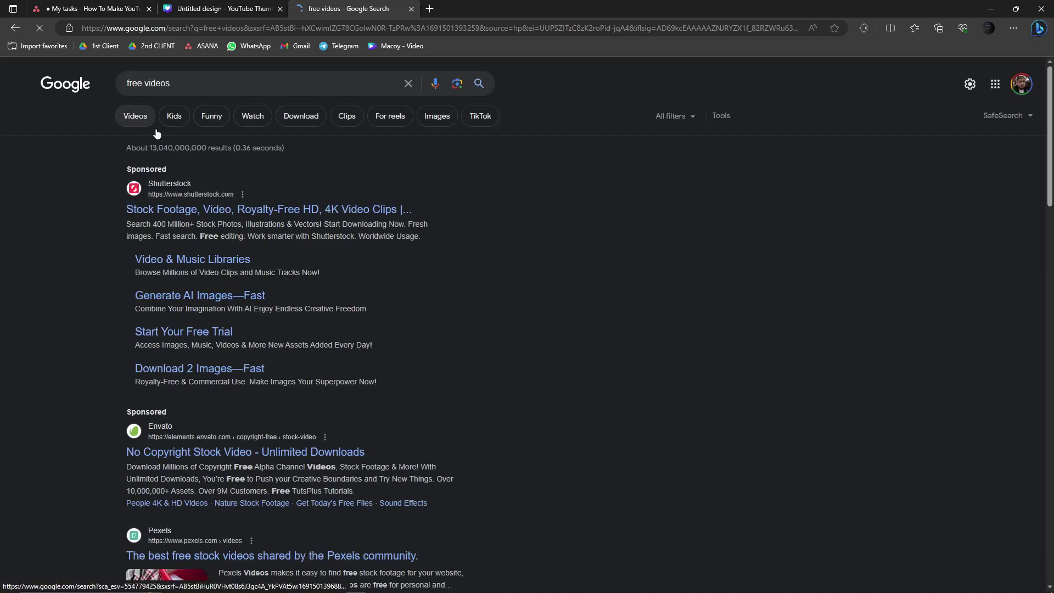
Filter the results to videos, open Freepik's free stock videos and open the spotlight clip of the woman taking a selfie.
click(137, 116)
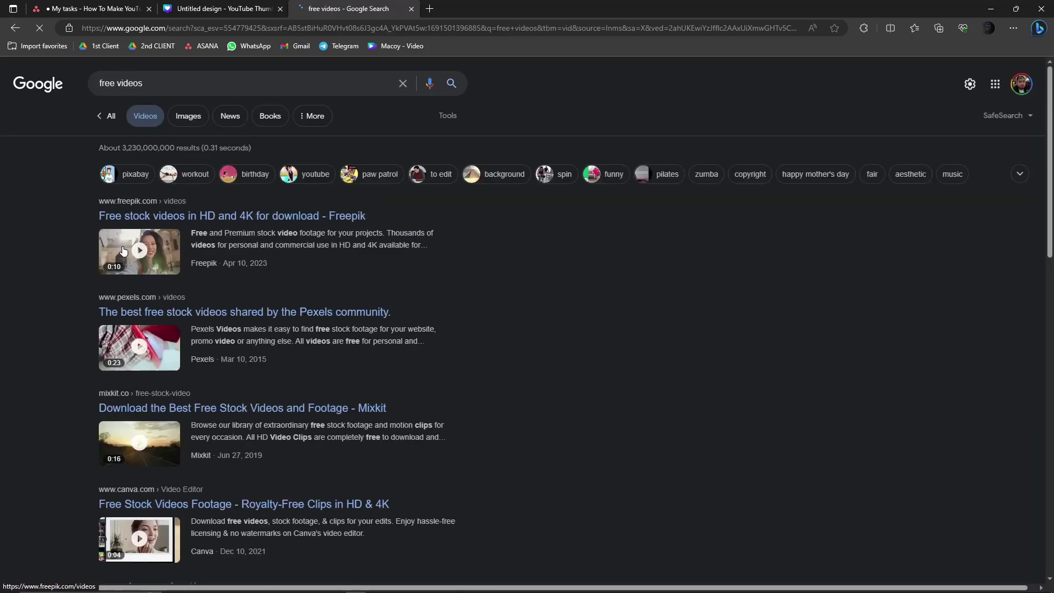
click(219, 216)
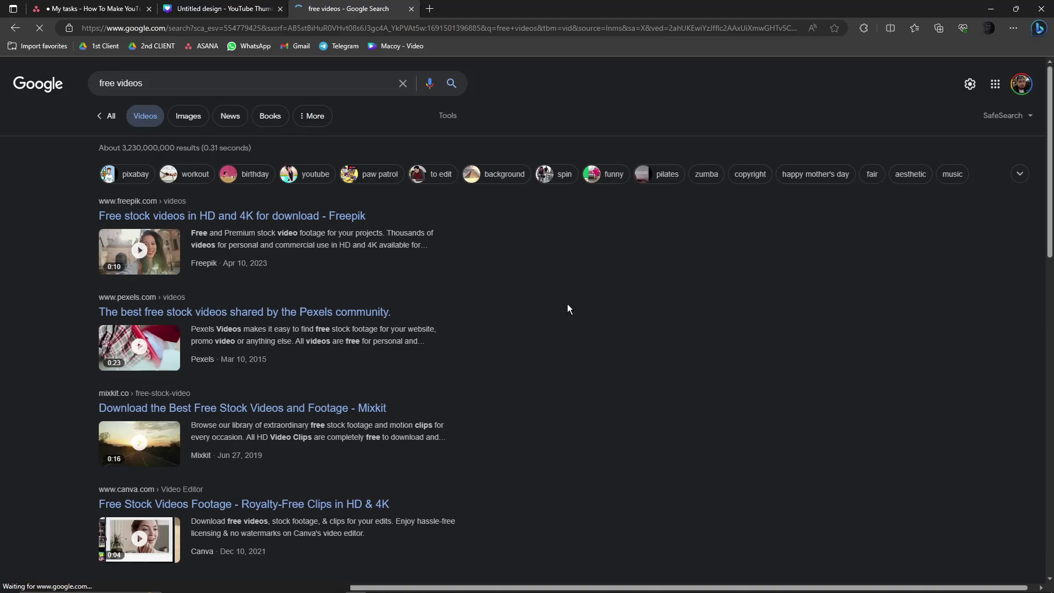
scroll(568, 301, down, 3)
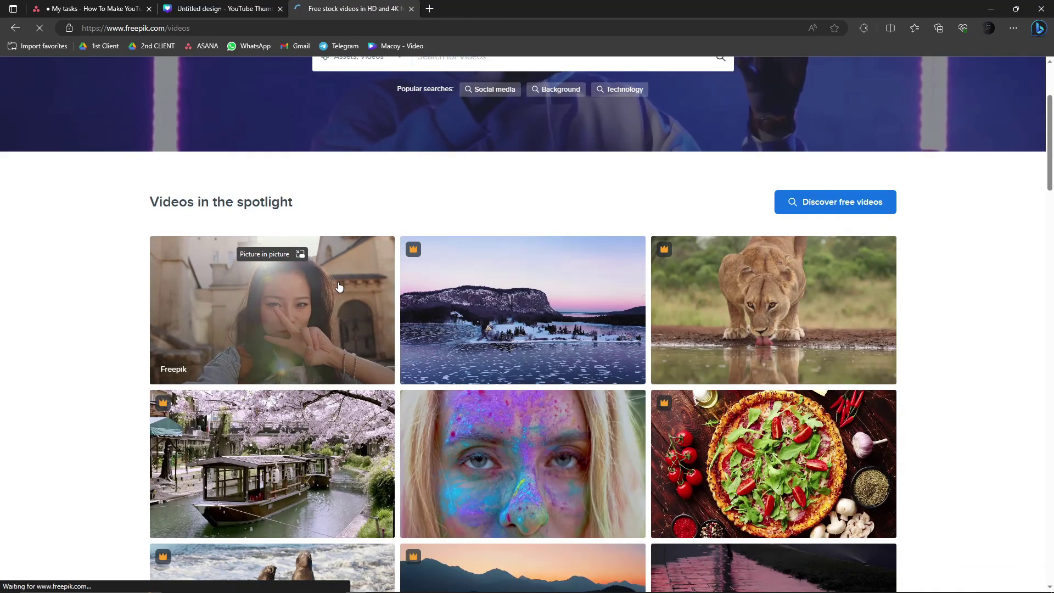
click(338, 286)
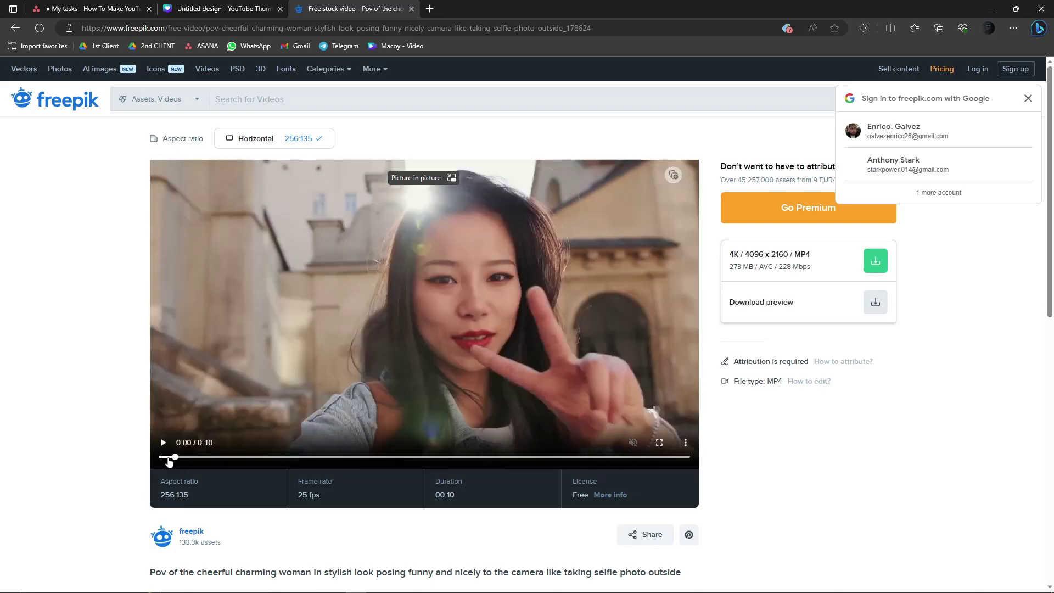
key(F11)
double_click(493, 393)
key(alt+Tab)
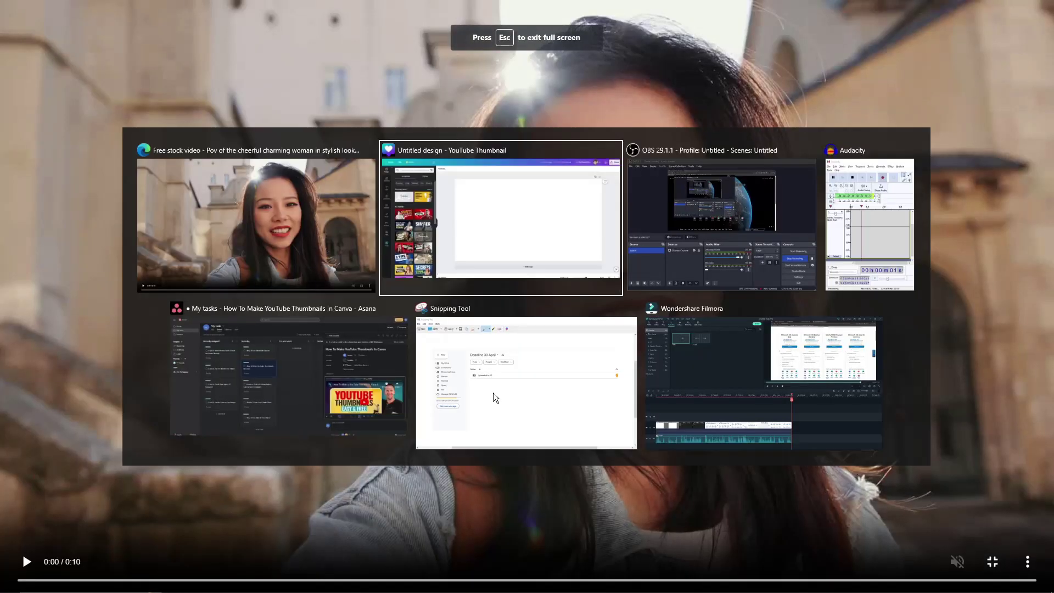
key(Escape)
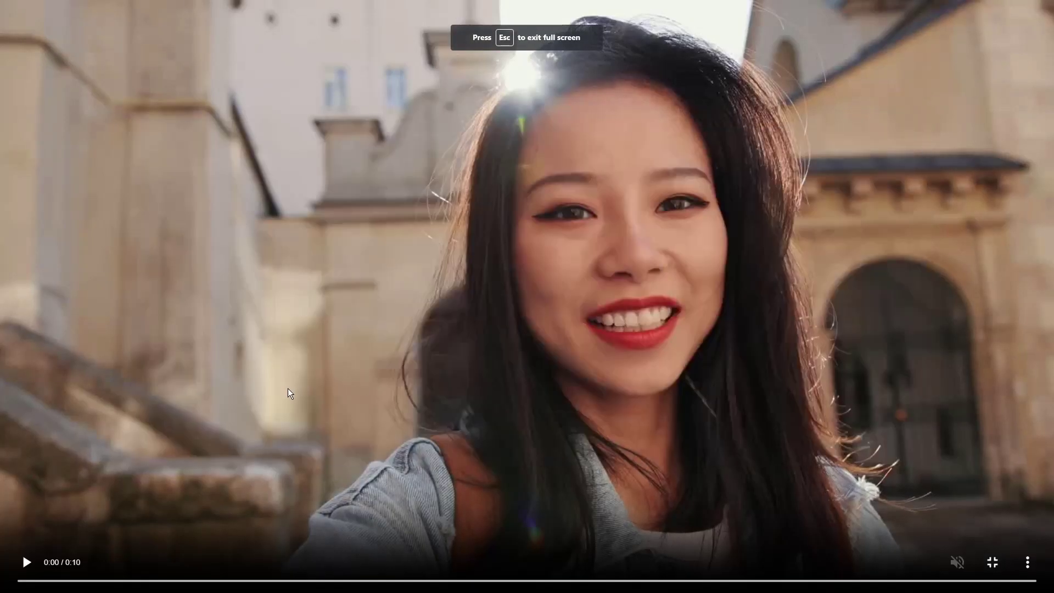
click(991, 563)
Launch Snipping Tool, discard the old snip it holds and minimise its window.
key(super)
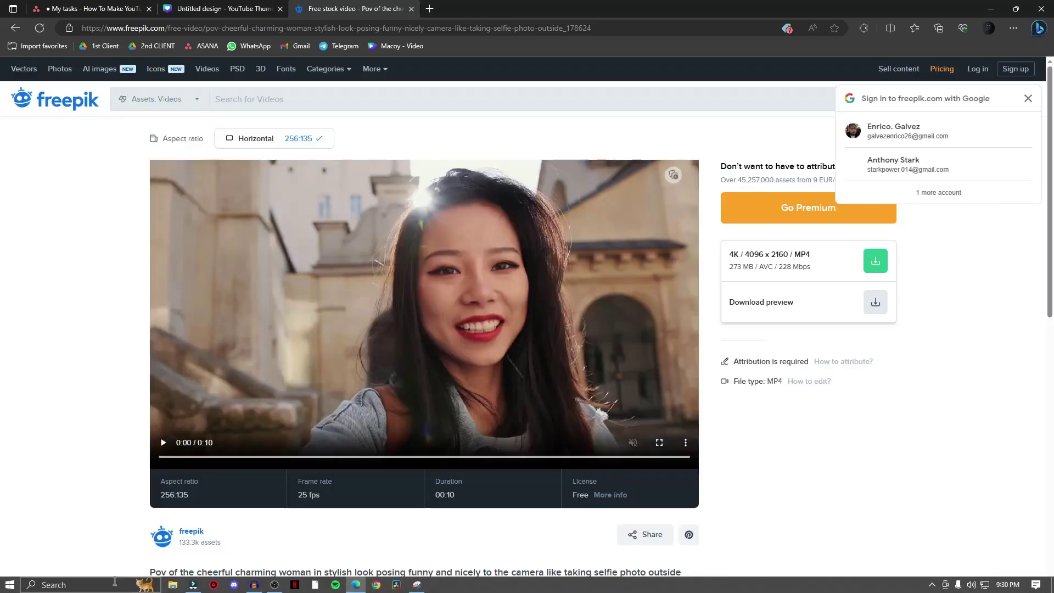
text(snipping)
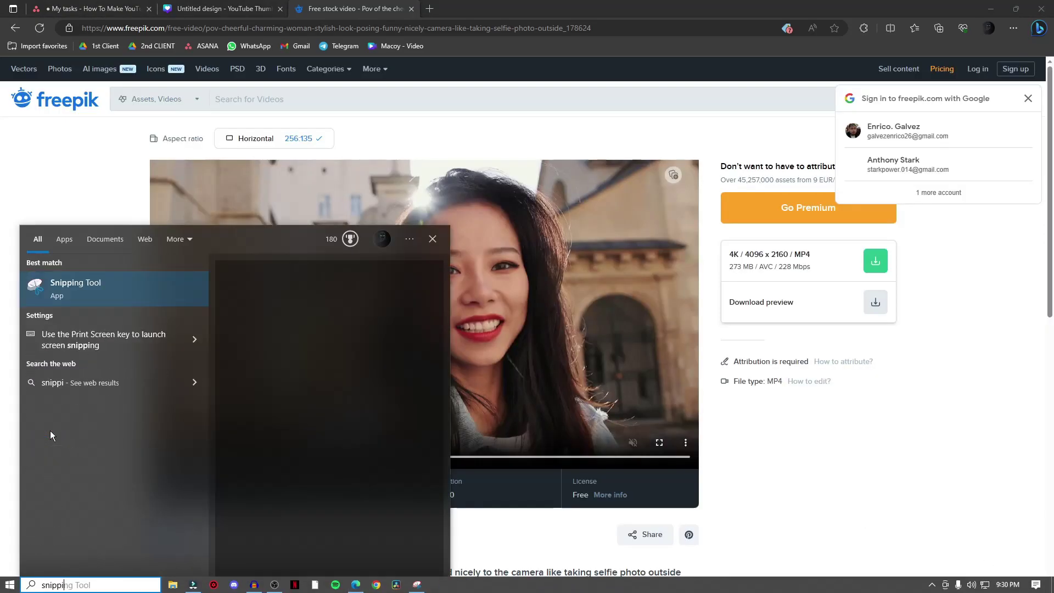
key(Return)
drag(307, 7, 767, 225)
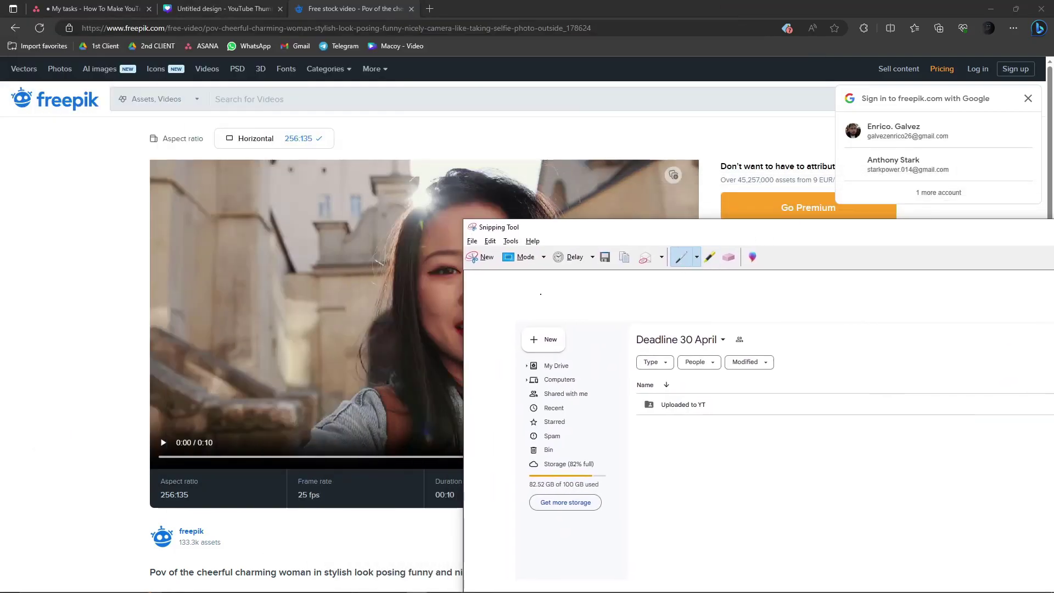
click(480, 259)
key(Escape)
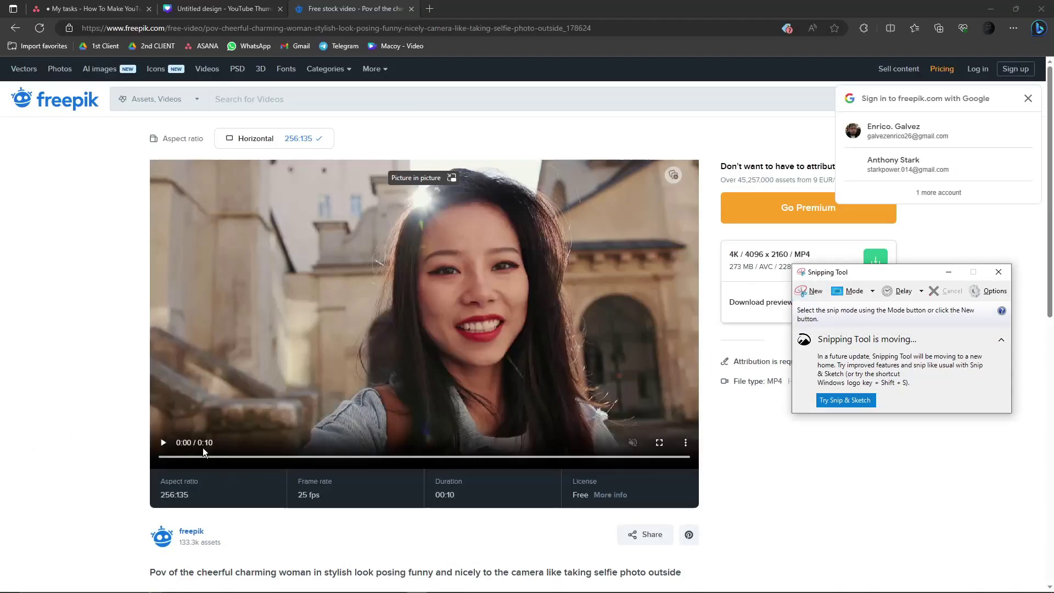
click(948, 272)
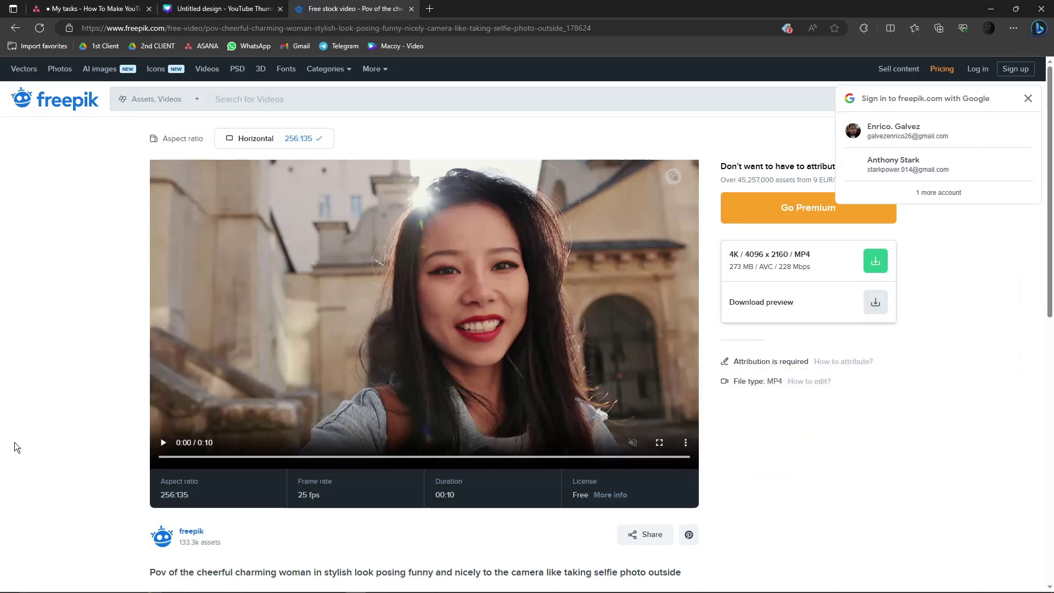
Show the selfie clip in full screen and capture nearly the whole frame, excluding the player controls, with Snipping Tool.
click(659, 443)
key(alt+Tab)
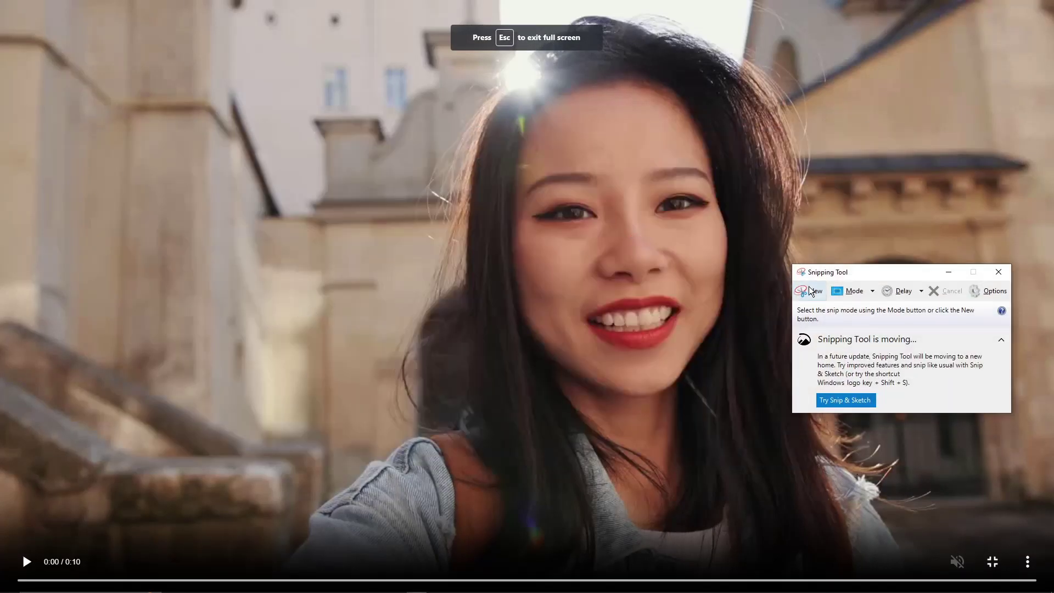
click(810, 291)
key(Escape)
click(809, 294)
drag(2, 3, 1050, 553)
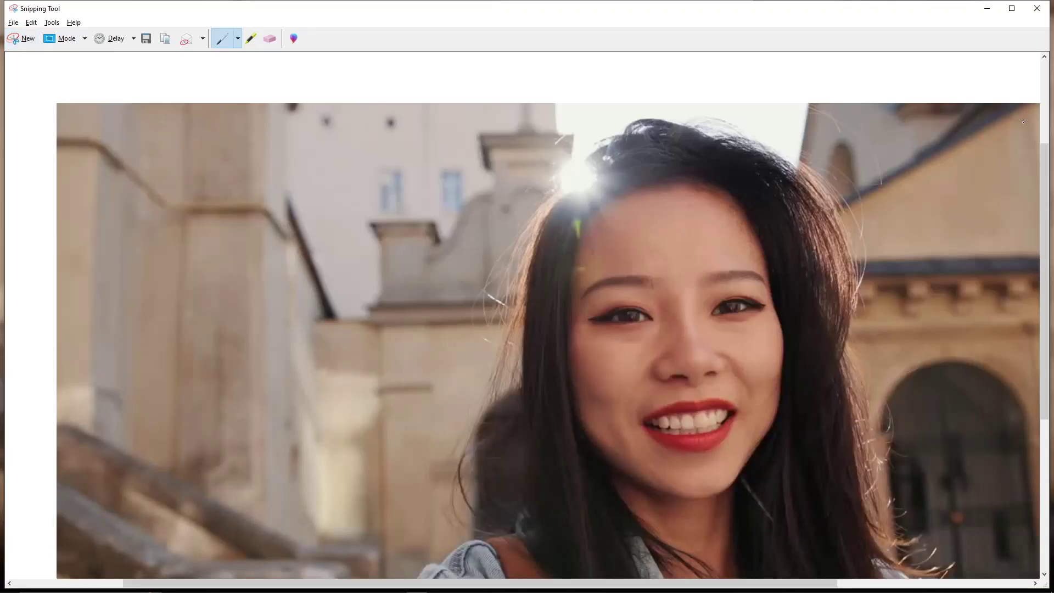
Save the captured snip to the Desktop as a JPEG file under a new name.
scroll(955, 110, down, 3)
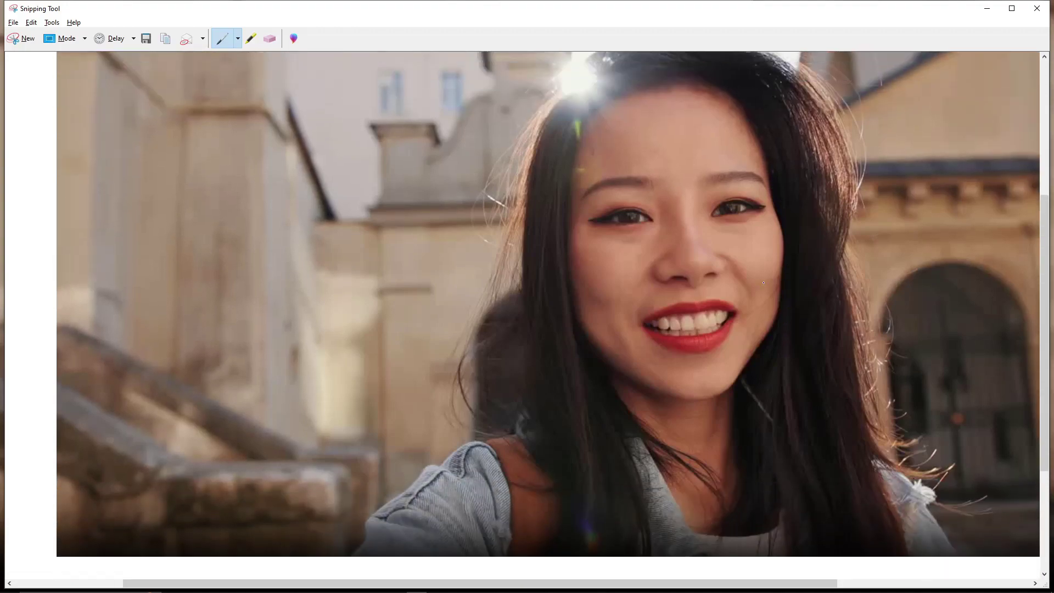
click(14, 23)
click(32, 51)
click(137, 263)
click(115, 289)
click(191, 249)
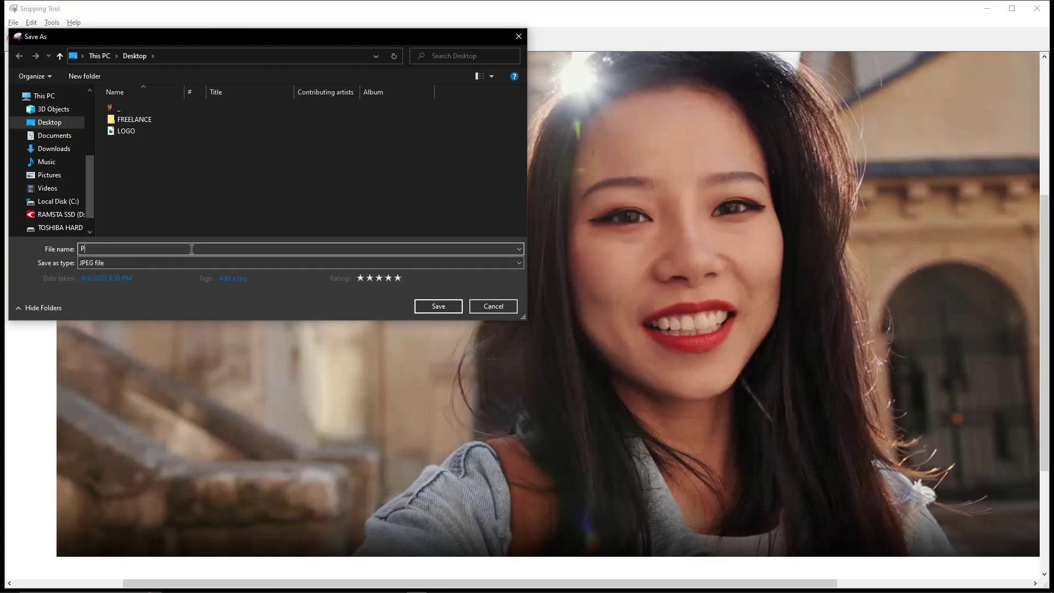
key(Return)
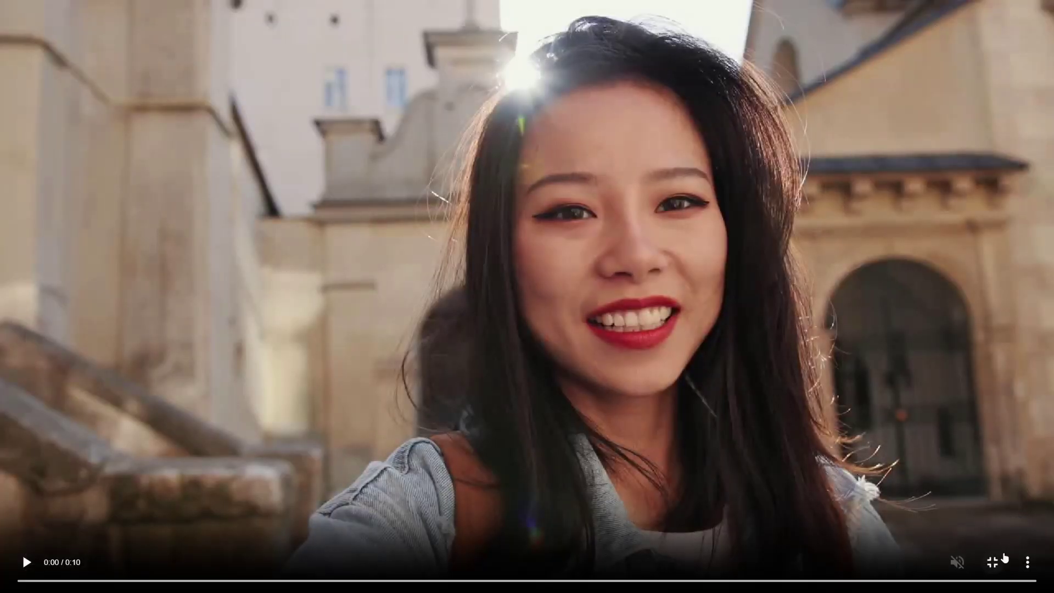
Exit the clip's full-screen view and switch back to the untitled YouTube thumbnail design in Canva.
double_click(836, 456)
click(199, 8)
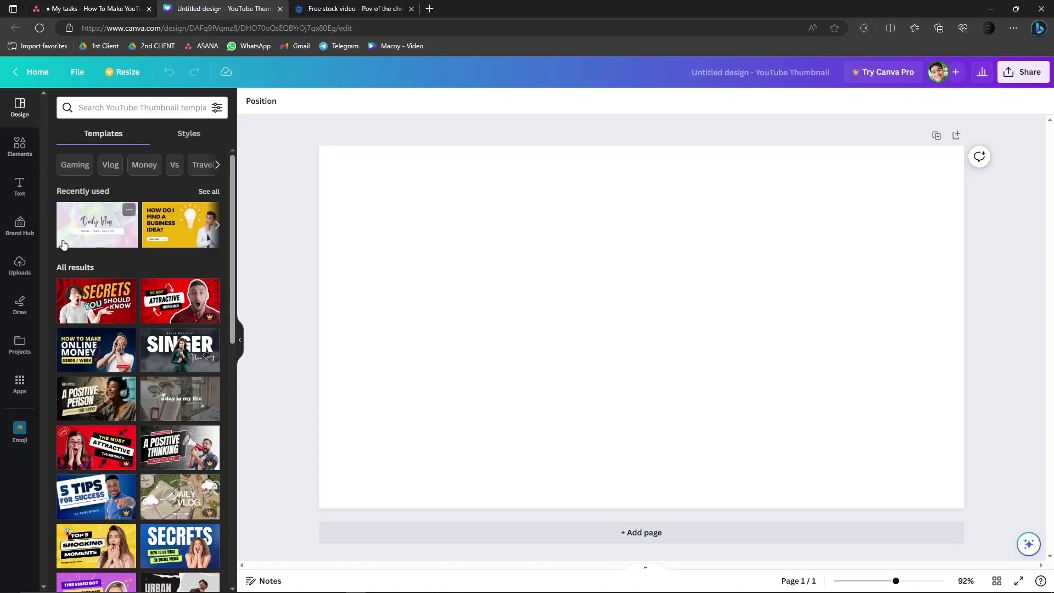
Upload the captured PHOTO image from the Desktop to the design's uploads.
click(19, 267)
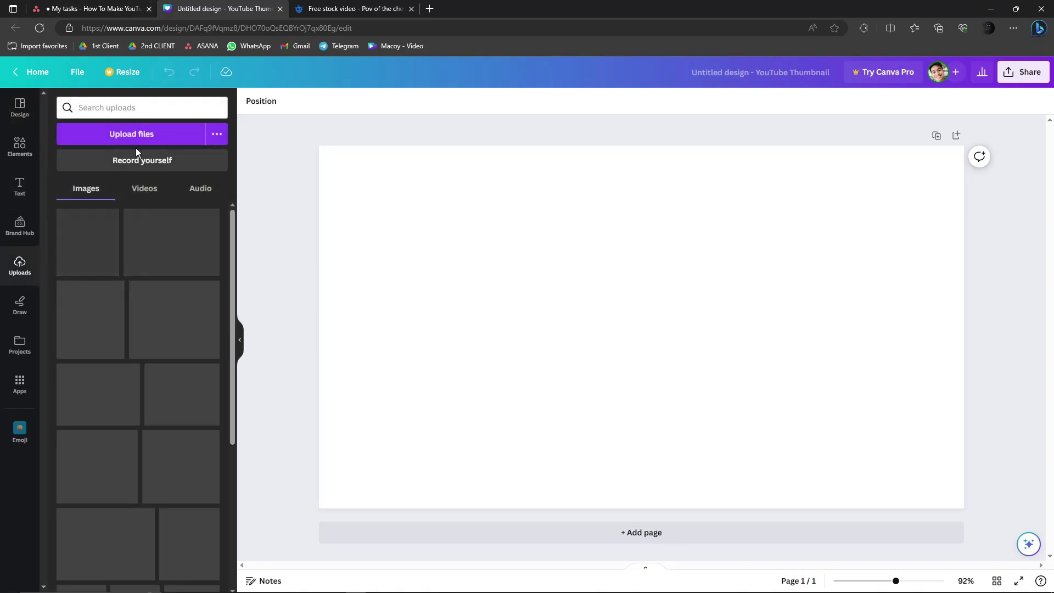
click(141, 134)
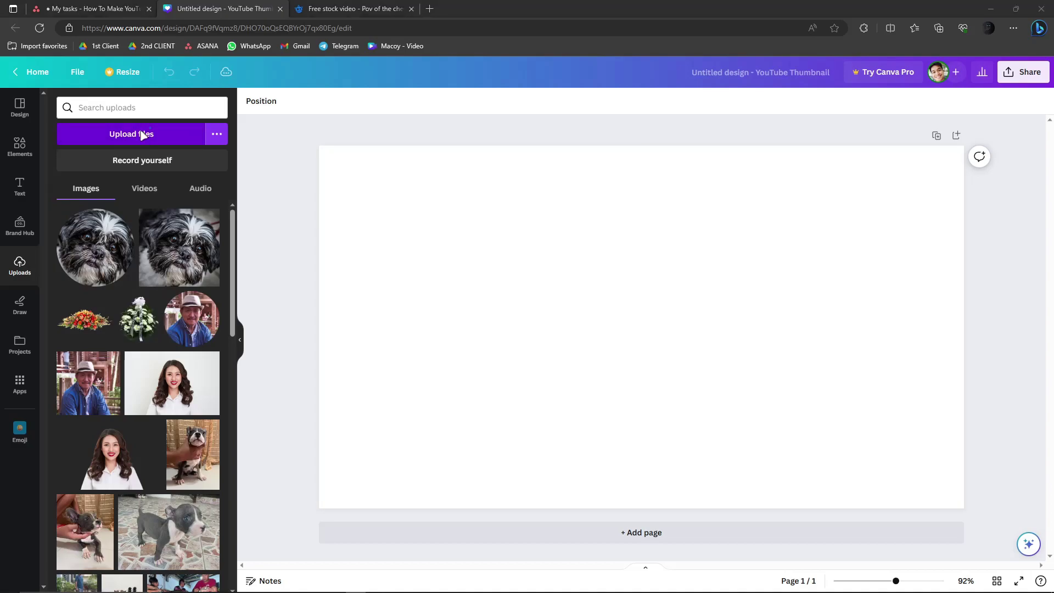
scroll(55, 181, up, 3)
click(45, 156)
double_click(309, 171)
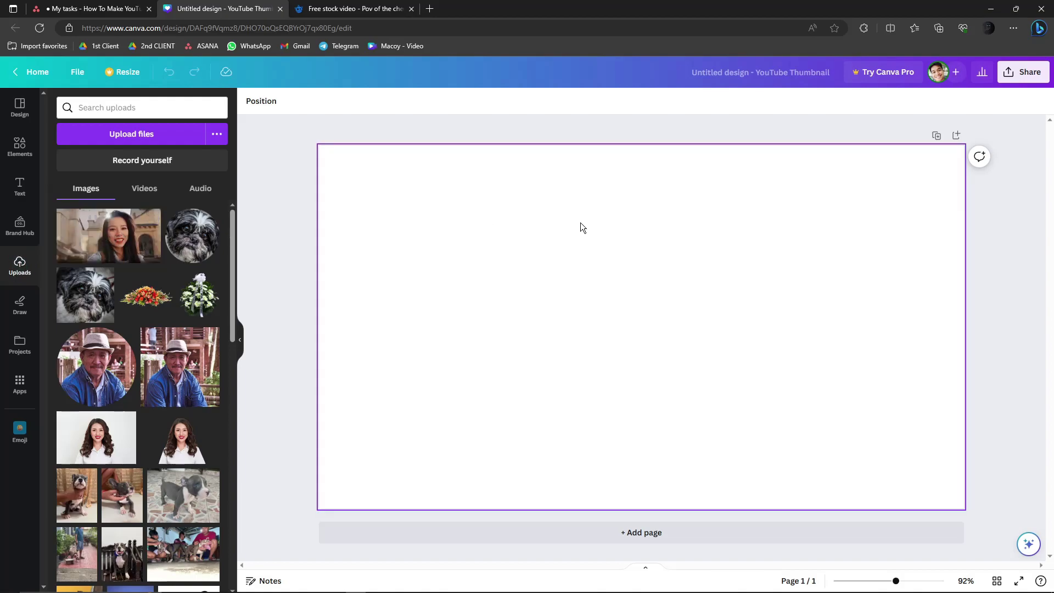
Place the uploaded photo on the blank page, align it to the page's upper-left corner and enlarge it to the full page width.
drag(102, 241, 186, 238)
drag(416, 236, 511, 243)
drag(598, 282, 458, 226)
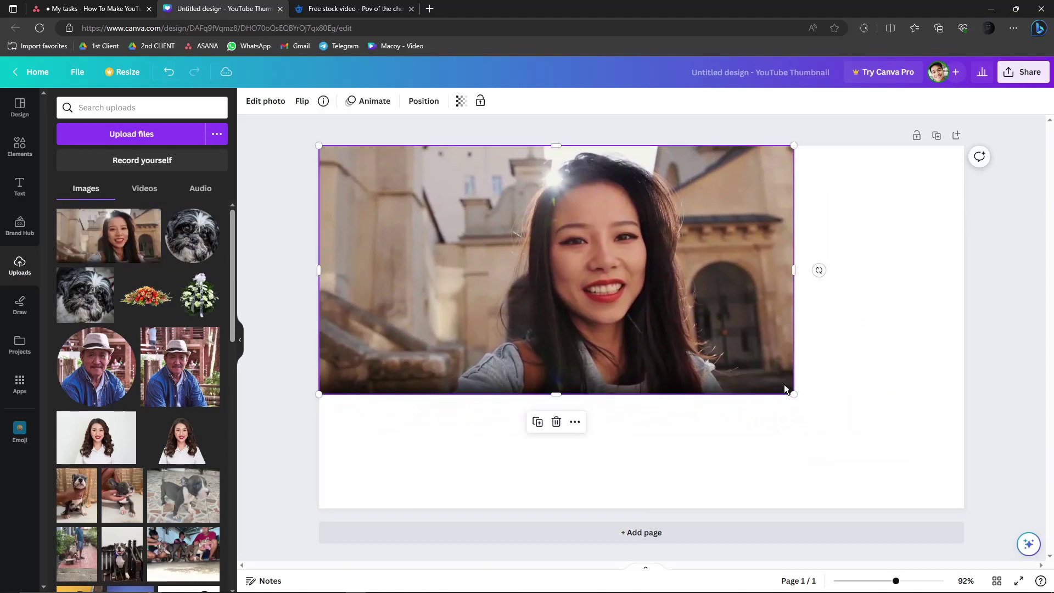
drag(795, 394, 965, 484)
drag(676, 298, 624, 273)
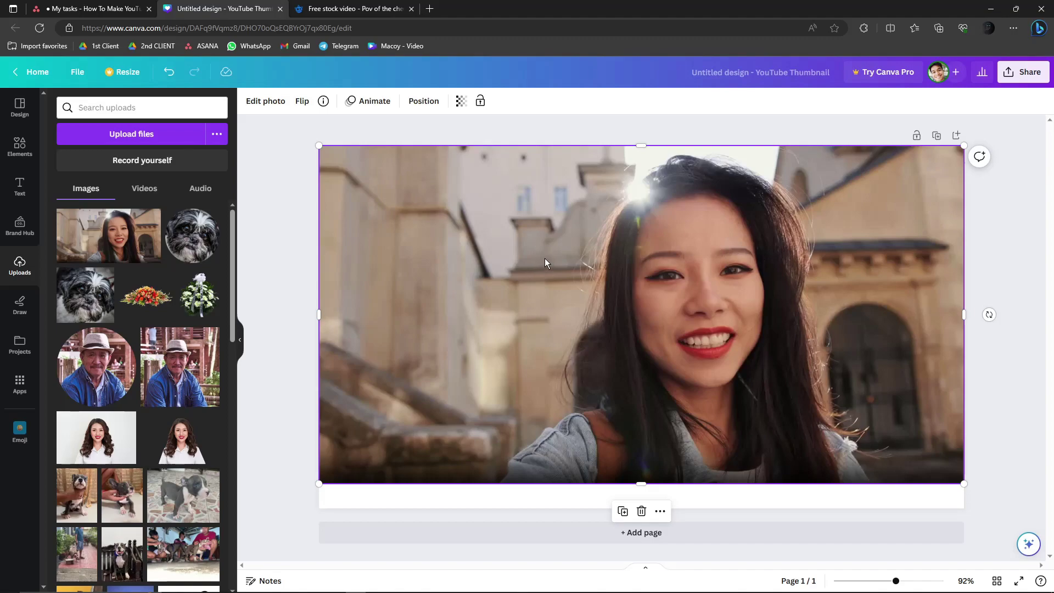
click(287, 215)
click(449, 219)
click(284, 210)
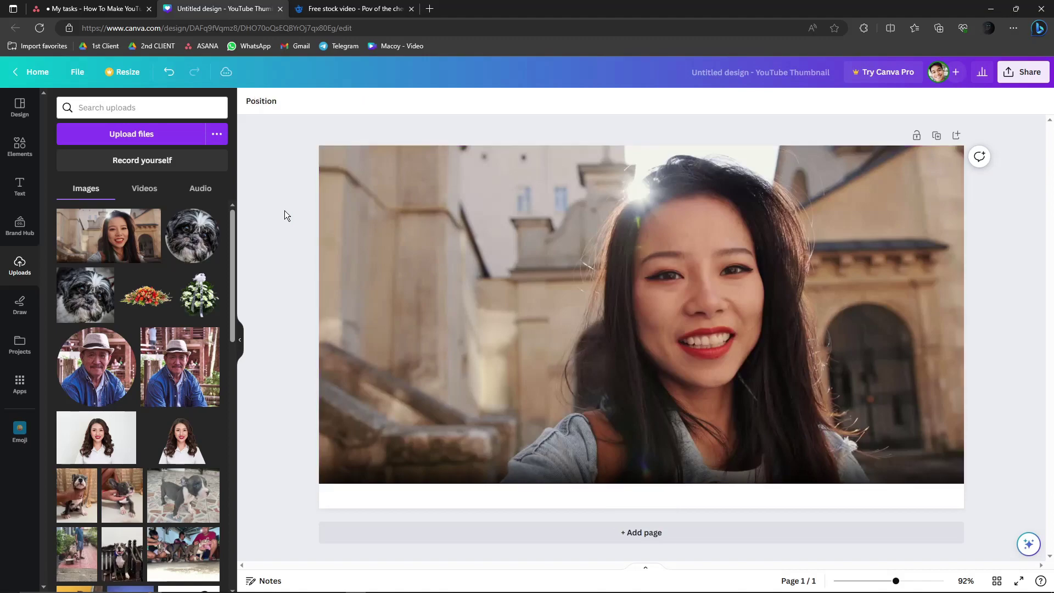
Try the BG Remover on the placed photo and dismiss the Canva Pro trial offers.
click(624, 212)
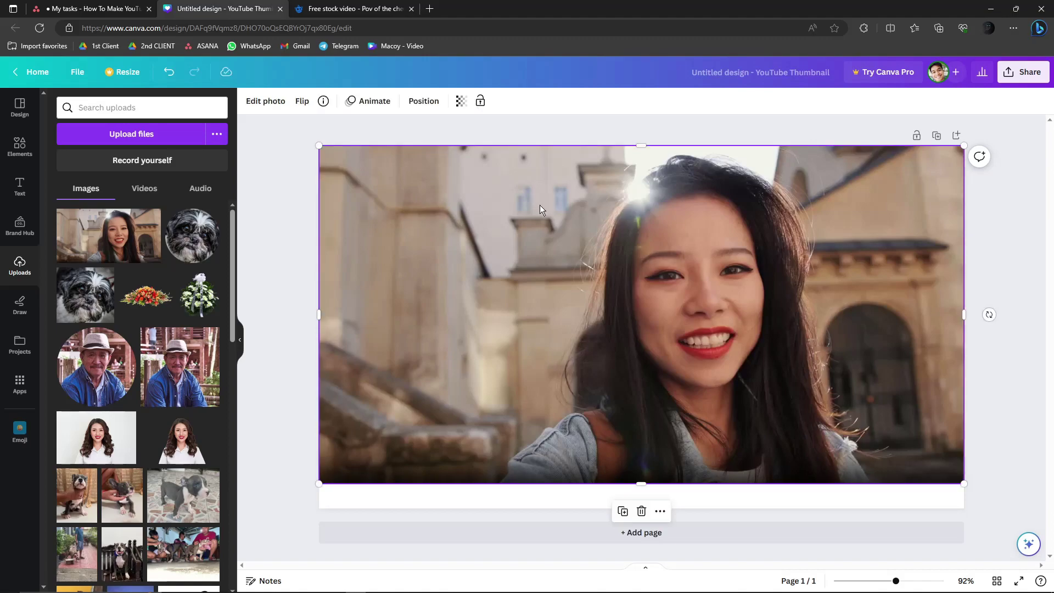
click(266, 102)
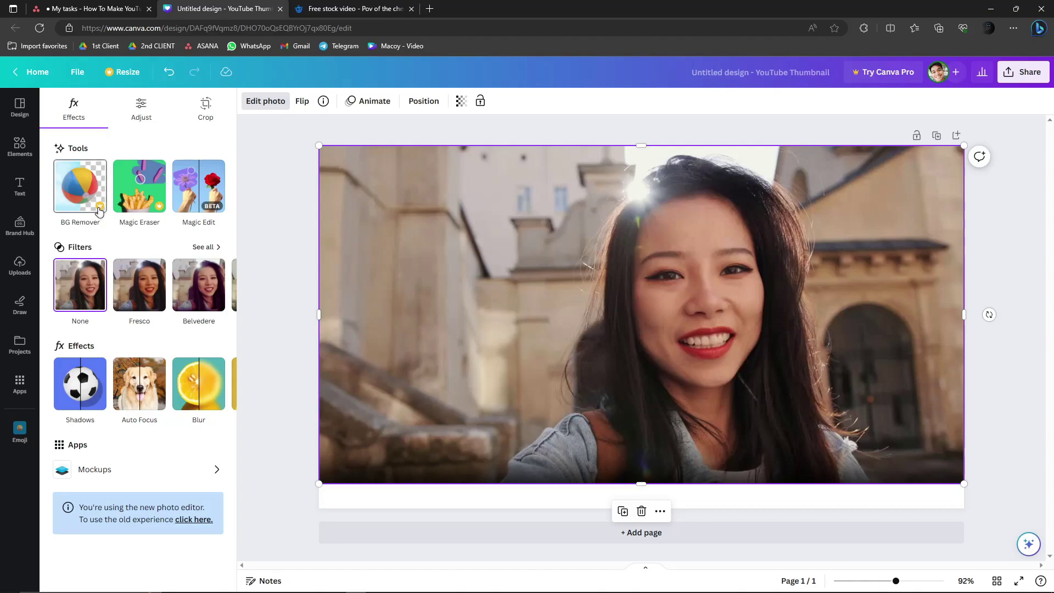
click(868, 77)
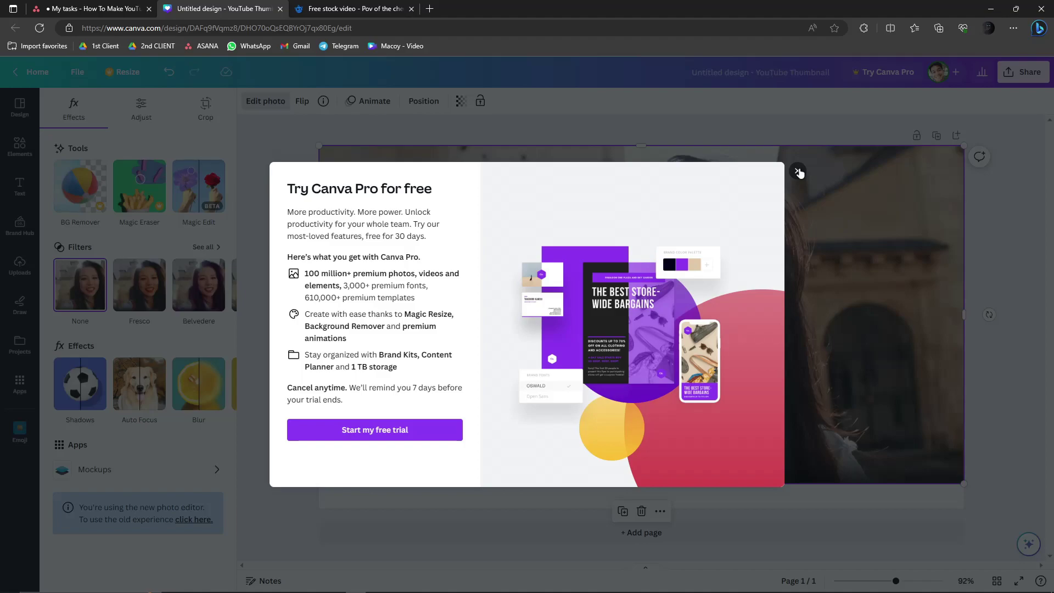
click(798, 172)
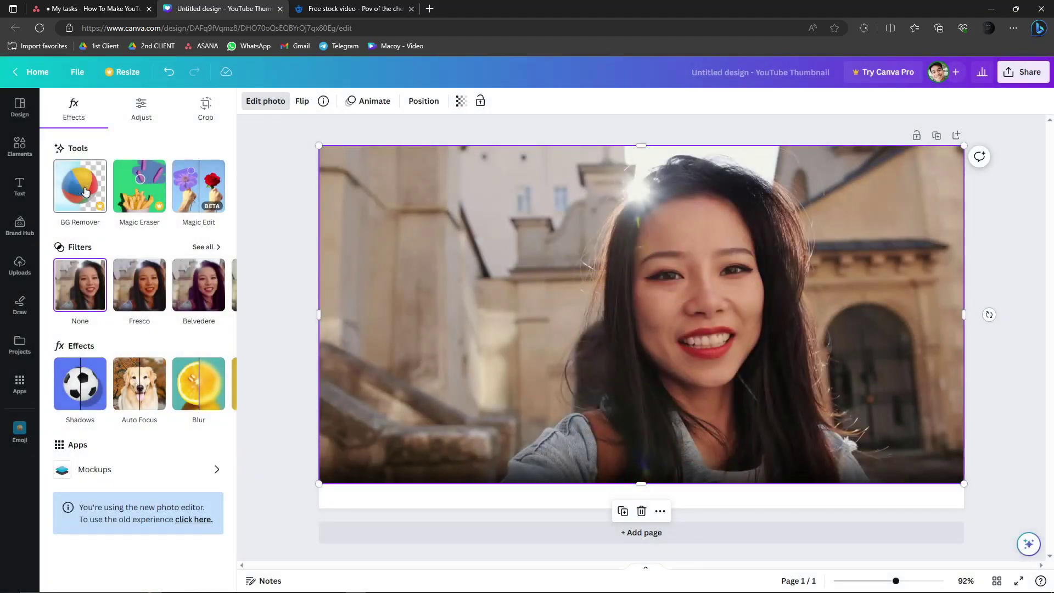
click(89, 185)
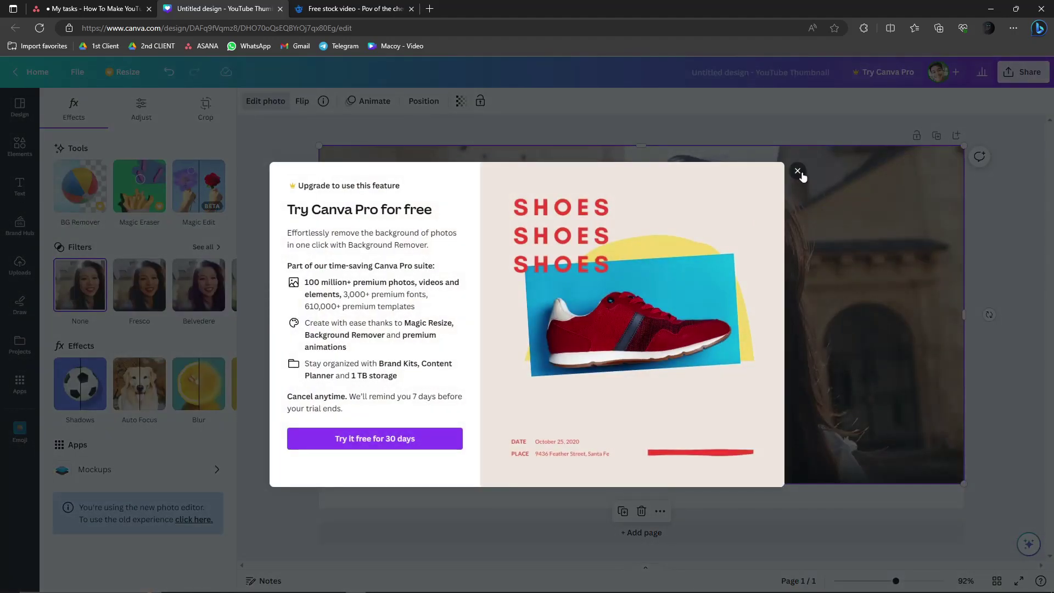
click(798, 172)
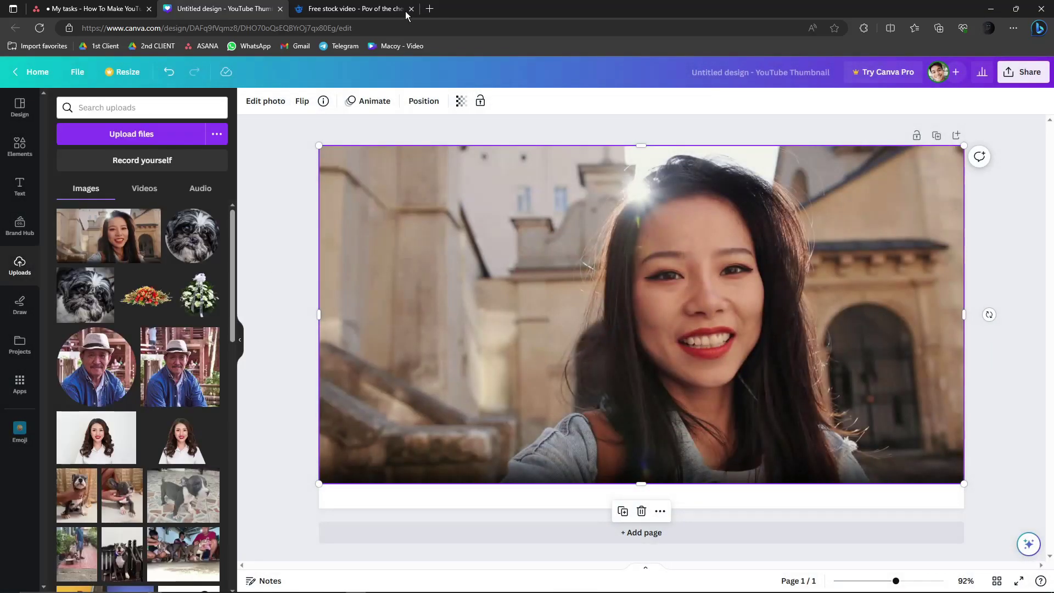
Search the web for "background remover" in a new browser tab and open the remove.bg site.
click(432, 10)
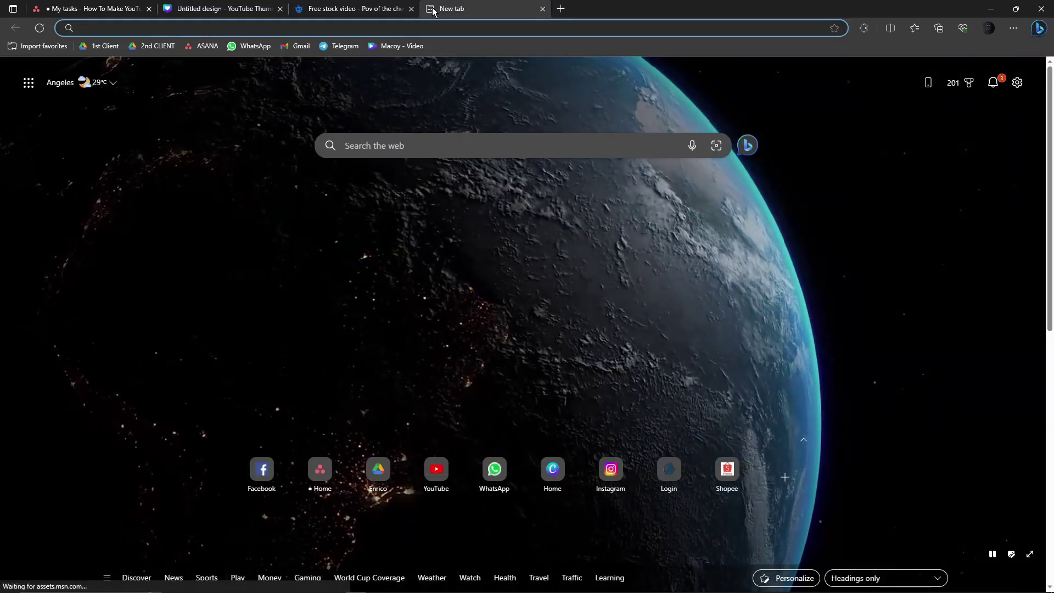
text(backgroun)
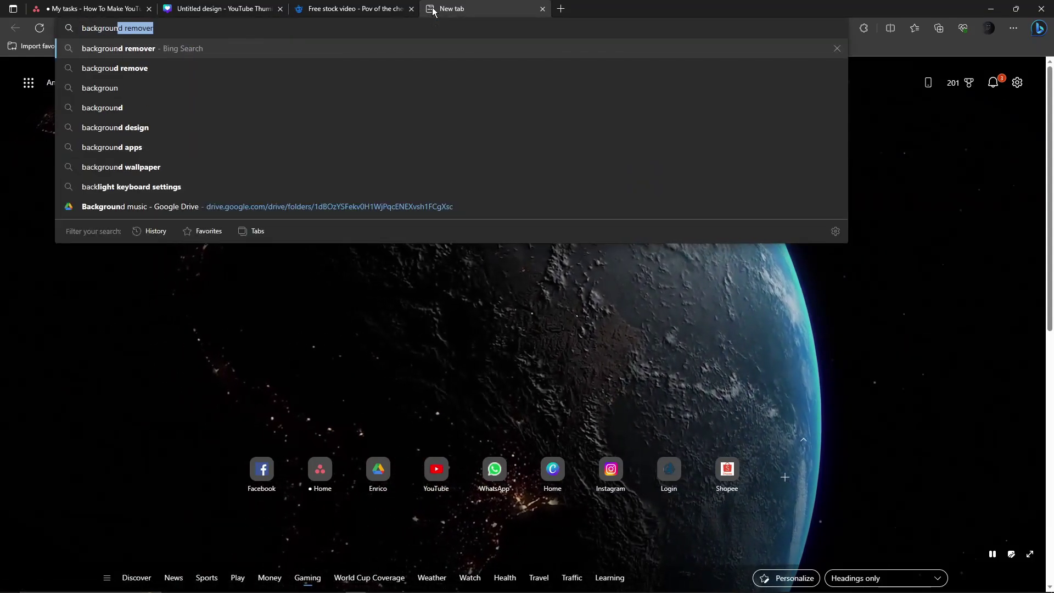
key(Return)
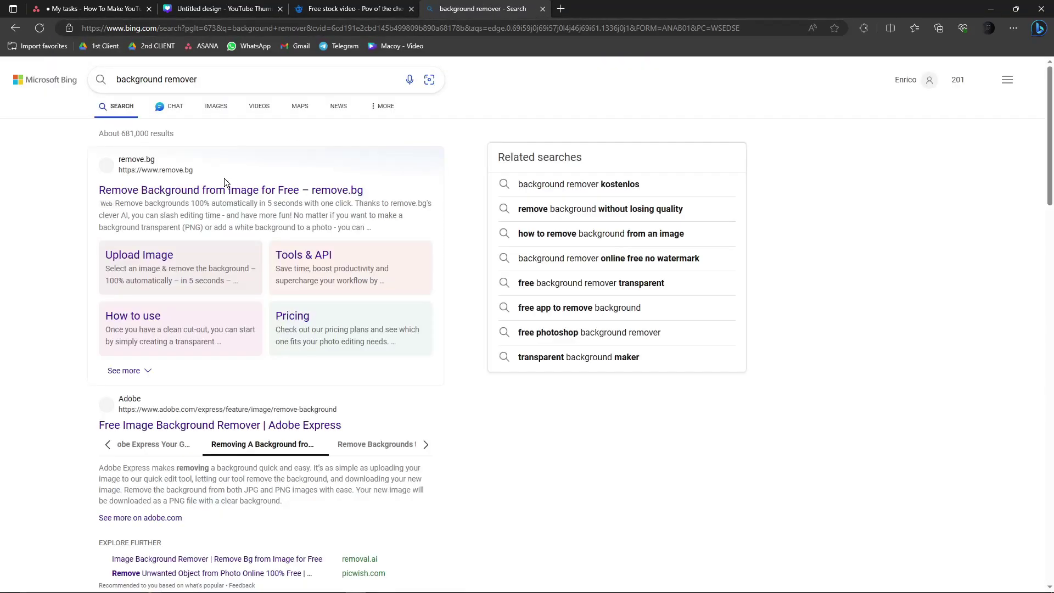
click(235, 190)
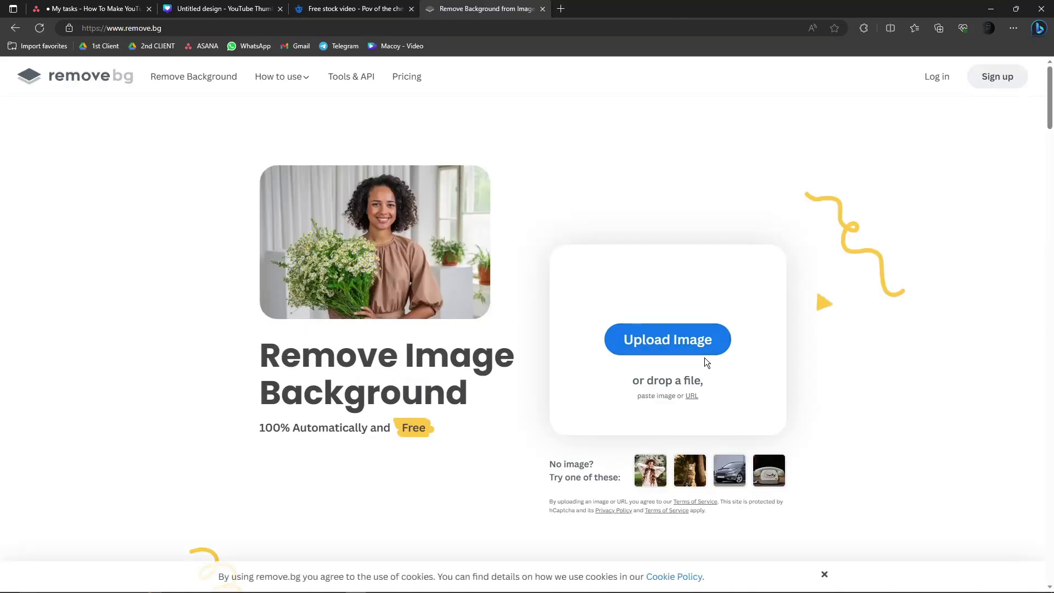
Remove the background of the Desktop's PHOTO image with remove.bg and download the preview-size cutout.
click(683, 343)
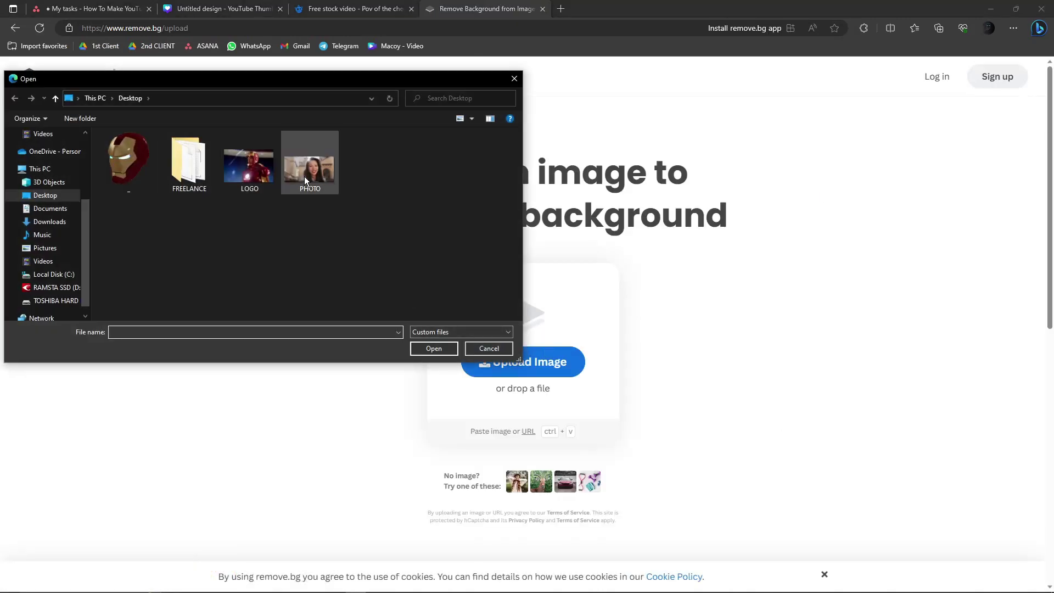
double_click(305, 177)
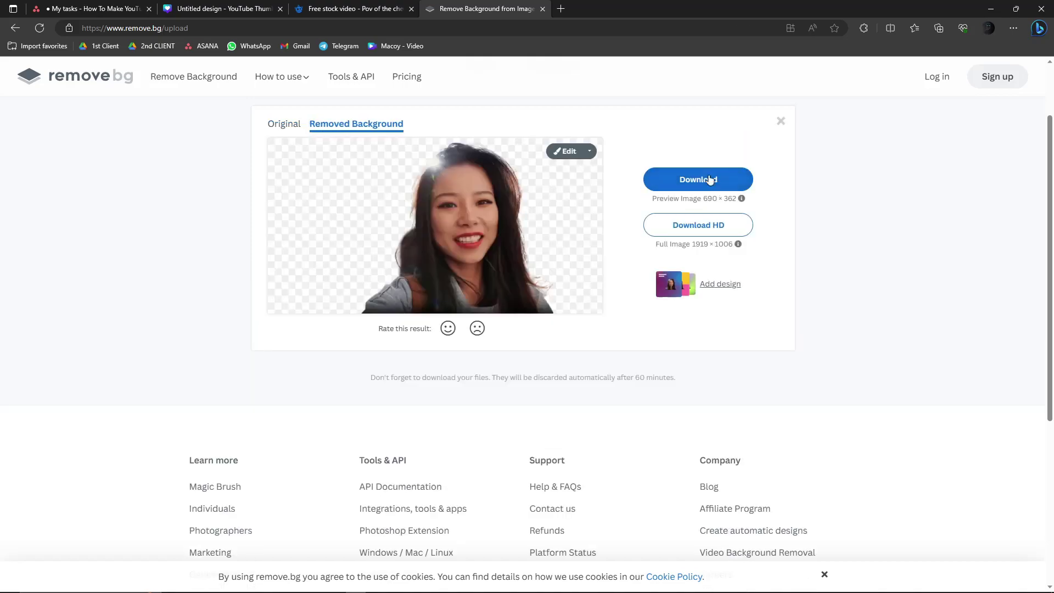
click(699, 181)
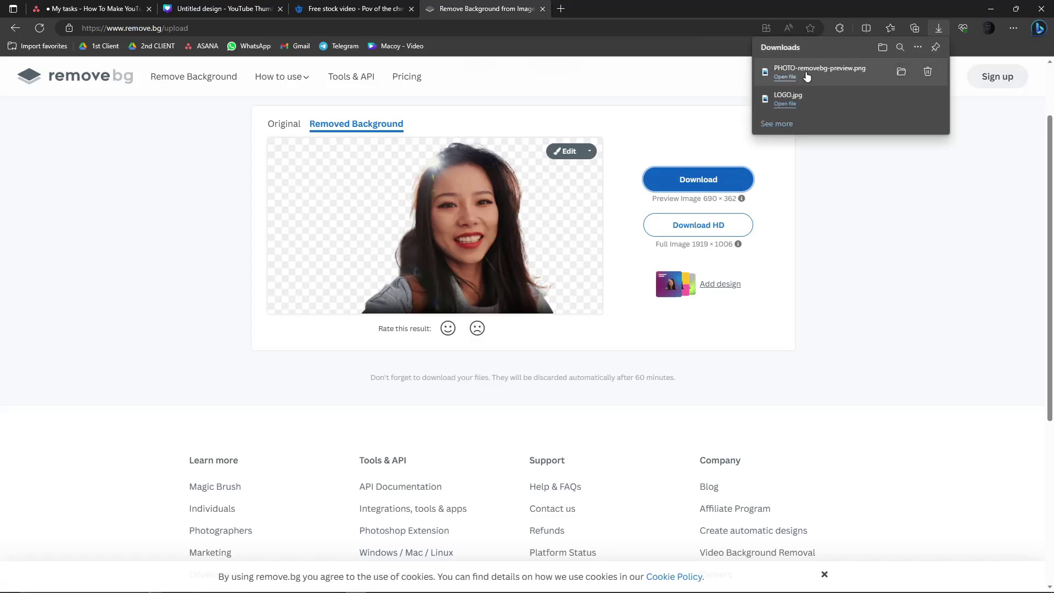
Switch back to the Canva design and upload PHOTO-removebg-preview.png from the Downloads folder.
click(228, 8)
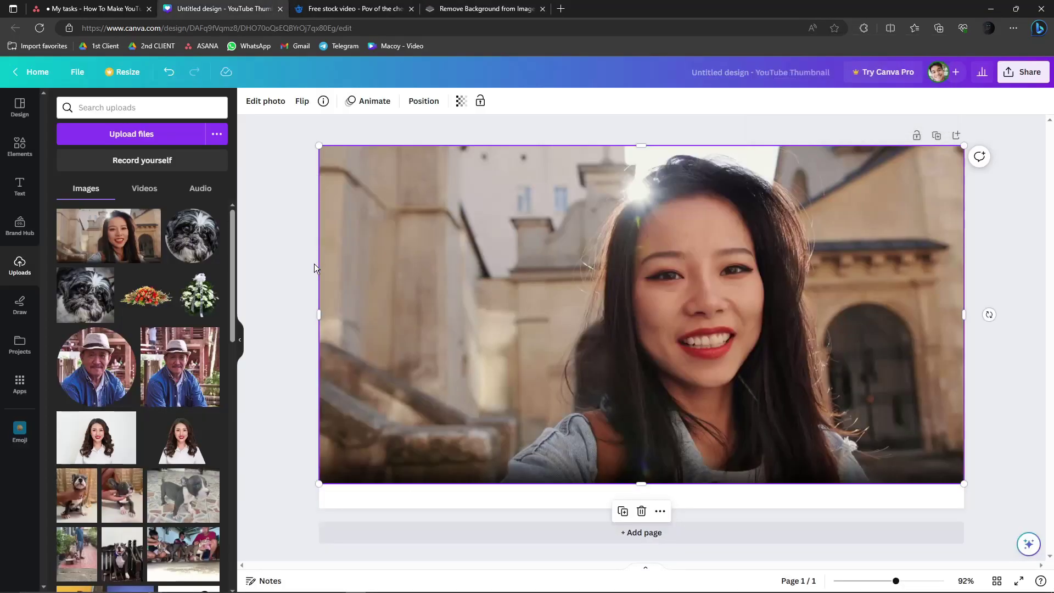
click(132, 134)
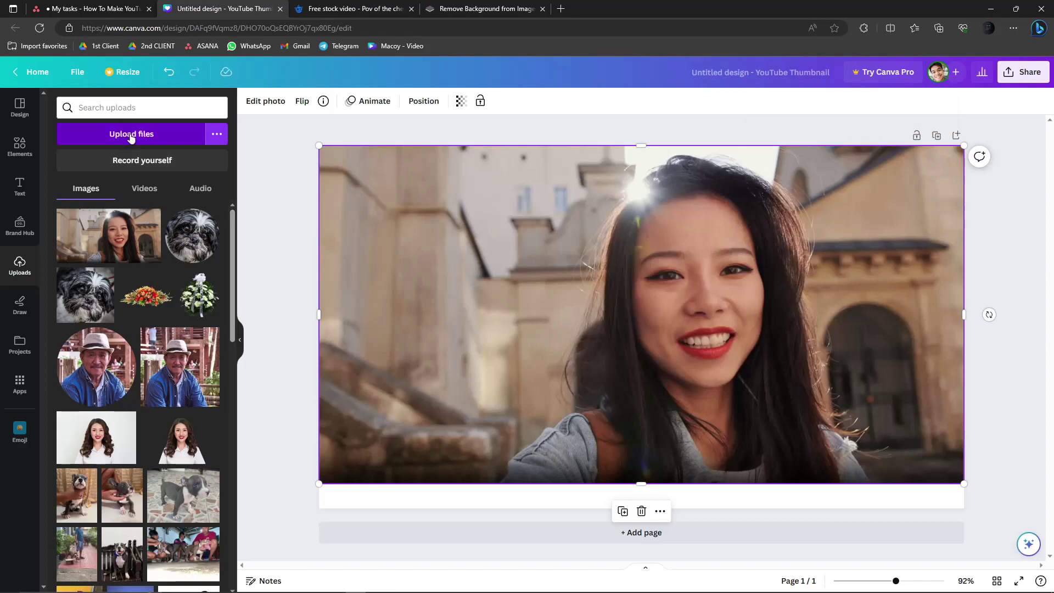
scroll(53, 169, up, 5)
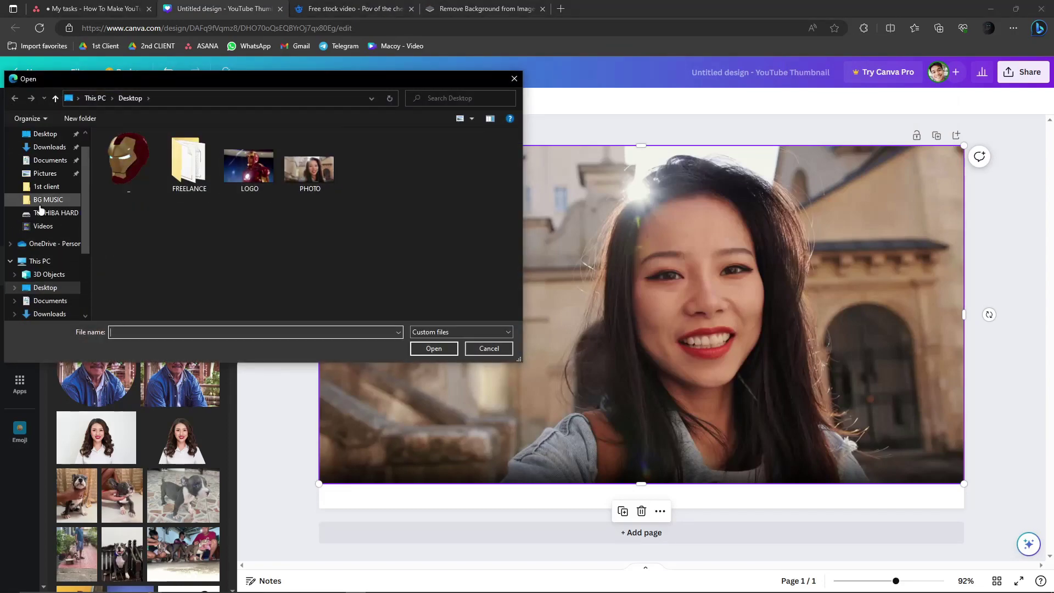
click(49, 168)
double_click(120, 162)
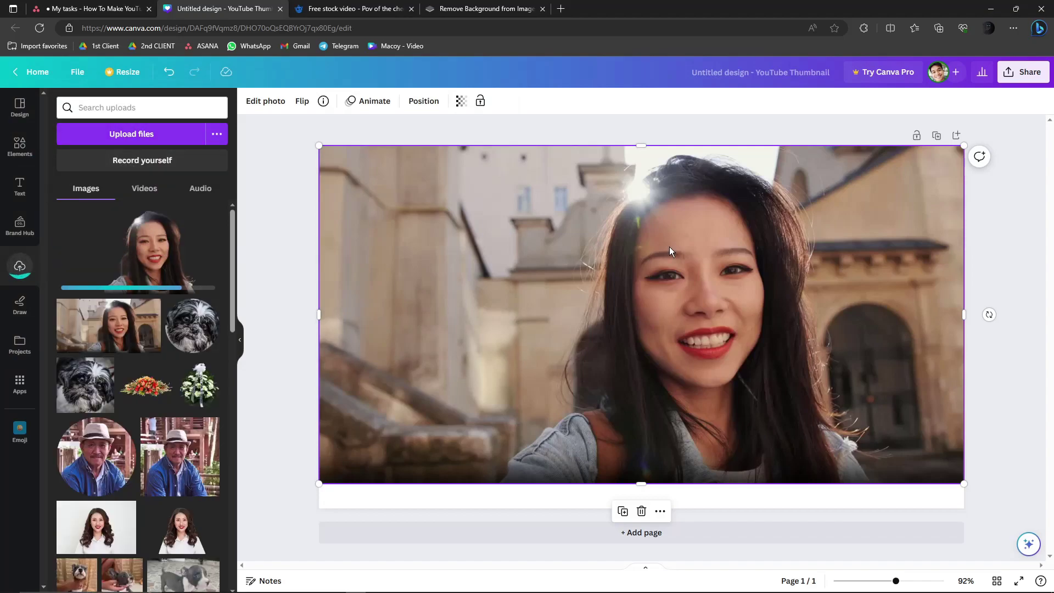
Replace the original photo on the page with the background-free cutout, aligned to the upper-left corner and enlarged to the full page width.
key(Delete)
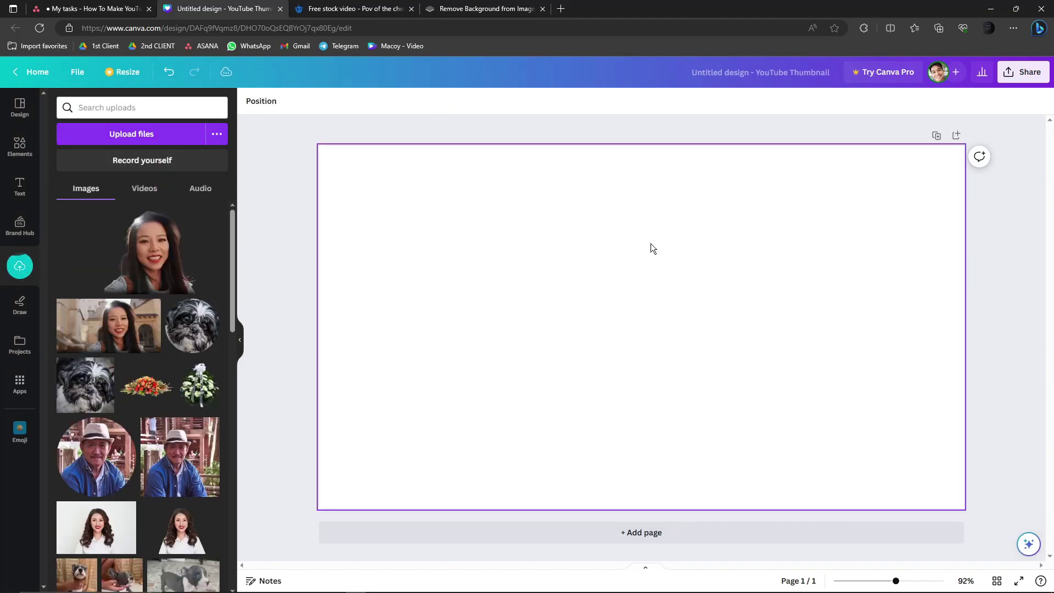
drag(160, 265, 581, 273)
drag(664, 315, 514, 246)
drag(704, 347, 965, 485)
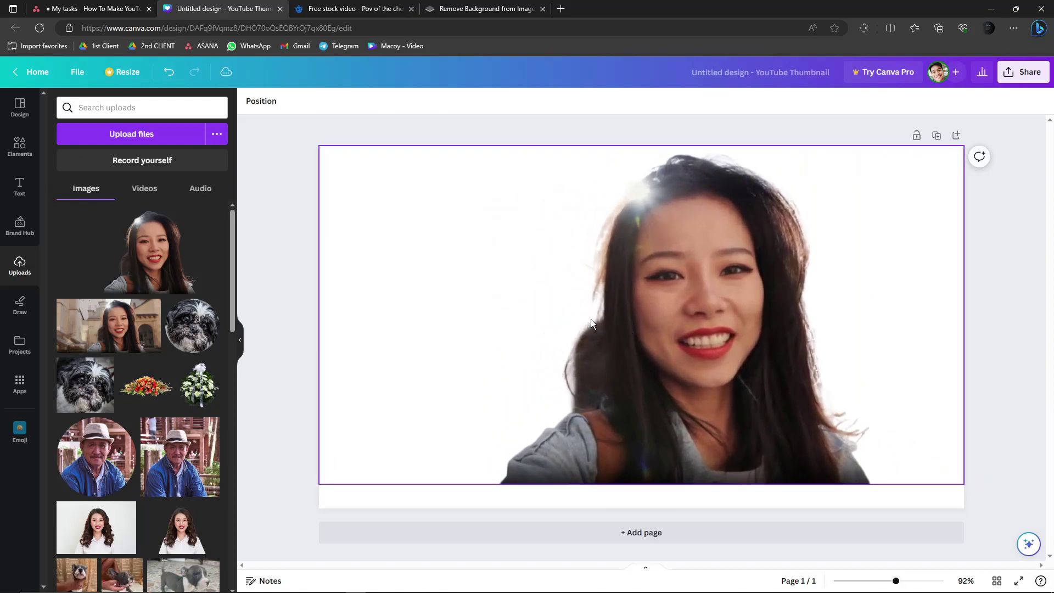
Add a second page, fill it with the original photo to compare against the cutout on page 1, and delete that photo again.
click(681, 532)
drag(109, 325, 506, 256)
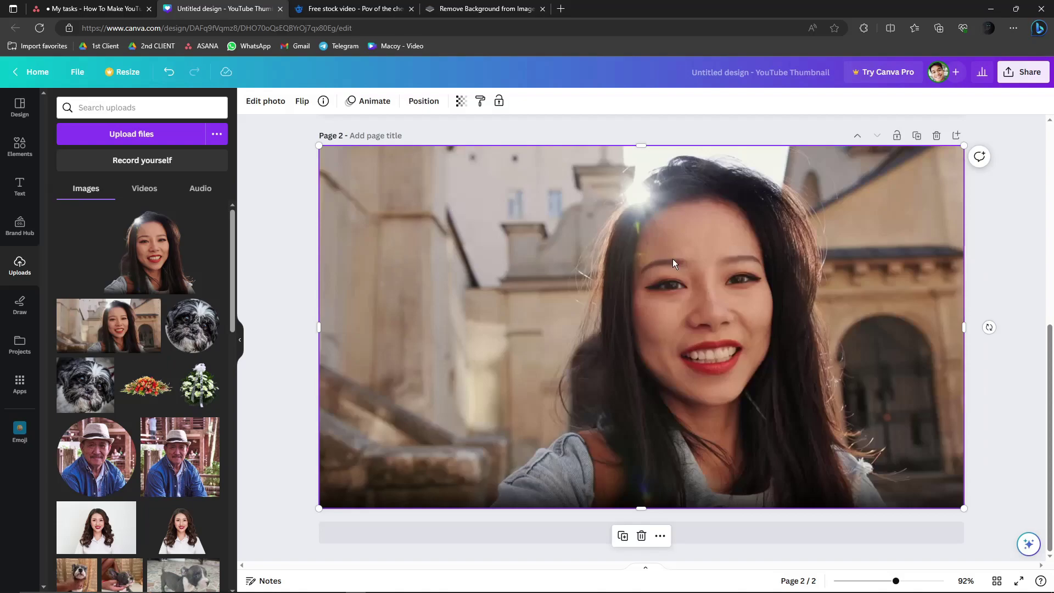
scroll(714, 263, up, 5)
scroll(786, 272, down, 5)
scroll(678, 292, up, 5)
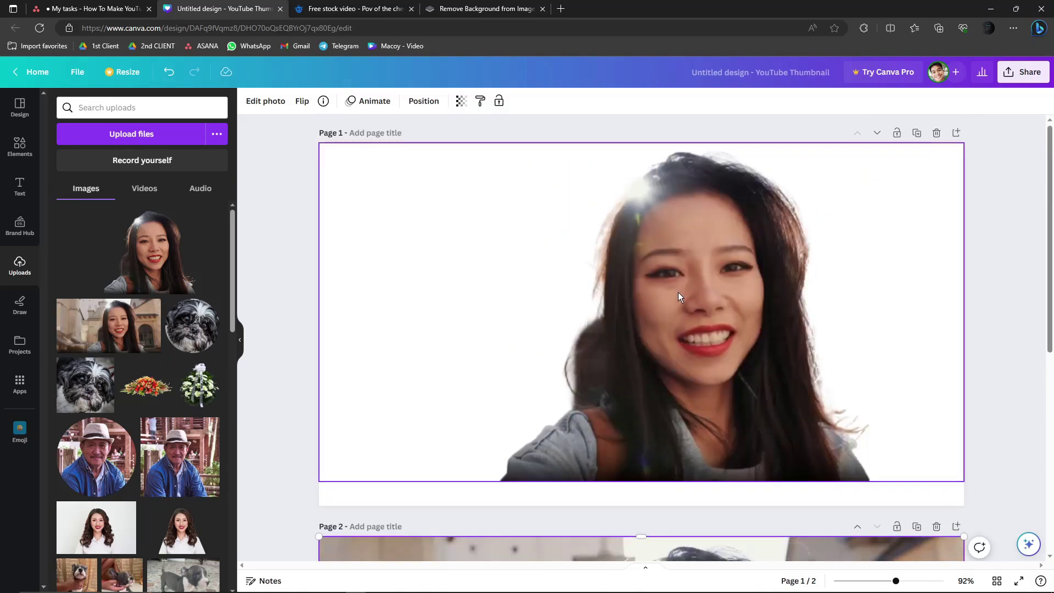
scroll(677, 293, down, 5)
scroll(655, 282, up, 5)
scroll(670, 279, down, 5)
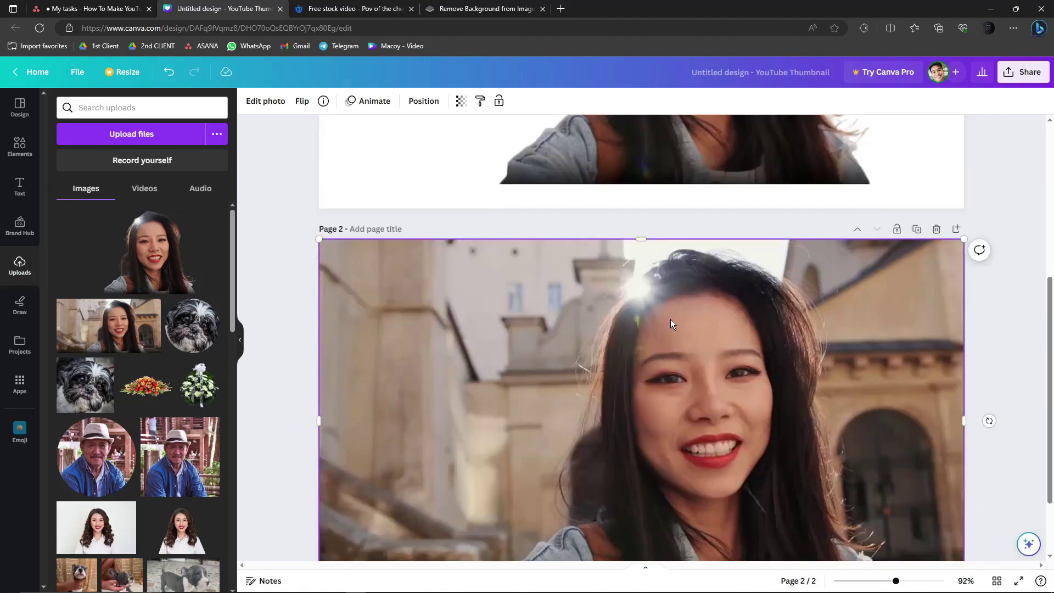
key(Delete)
scroll(674, 361, up, 5)
Shrink the cutout toward the lower-right of page 1, reposition it and delete it from the page.
click(680, 315)
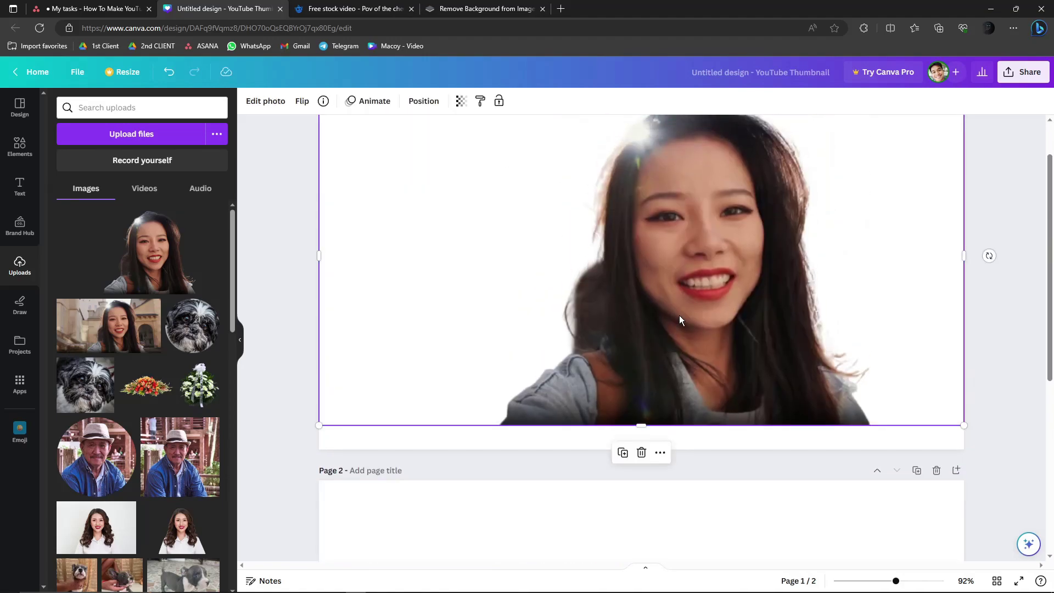
drag(320, 146, 801, 299)
drag(877, 430, 798, 377)
key(Delete)
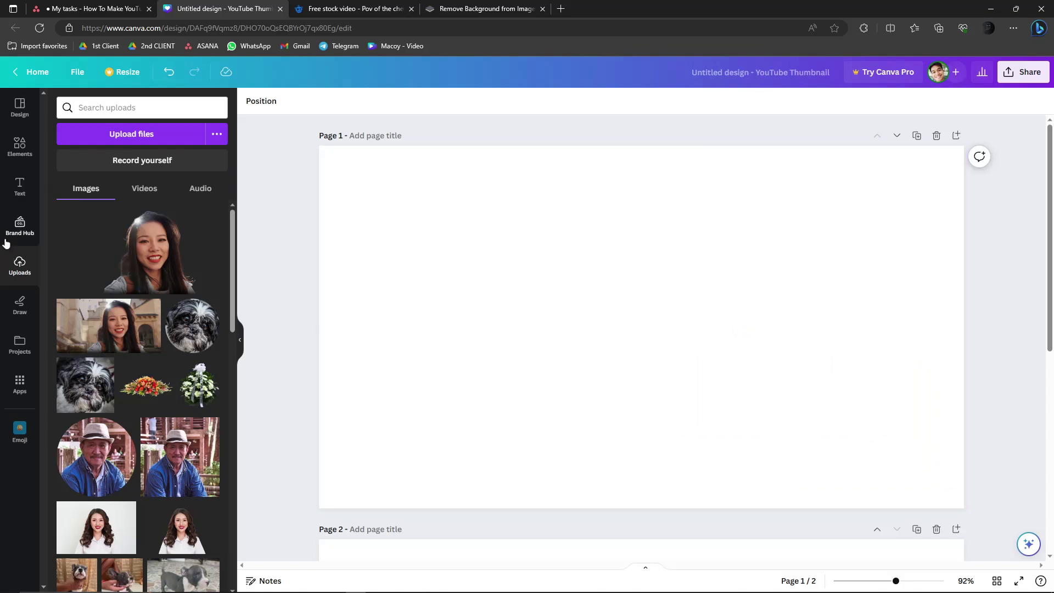
Browse the editor's Elements, Text, Brand Hub, Uploads, Projects and Apps sections, and return to Elements.
click(20, 148)
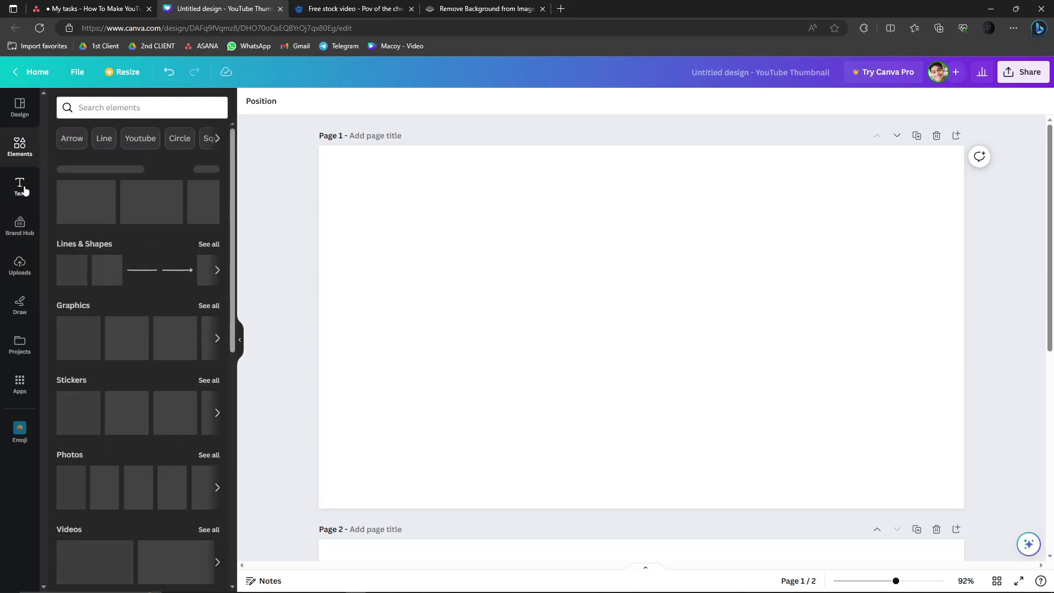
click(21, 188)
click(20, 226)
click(20, 147)
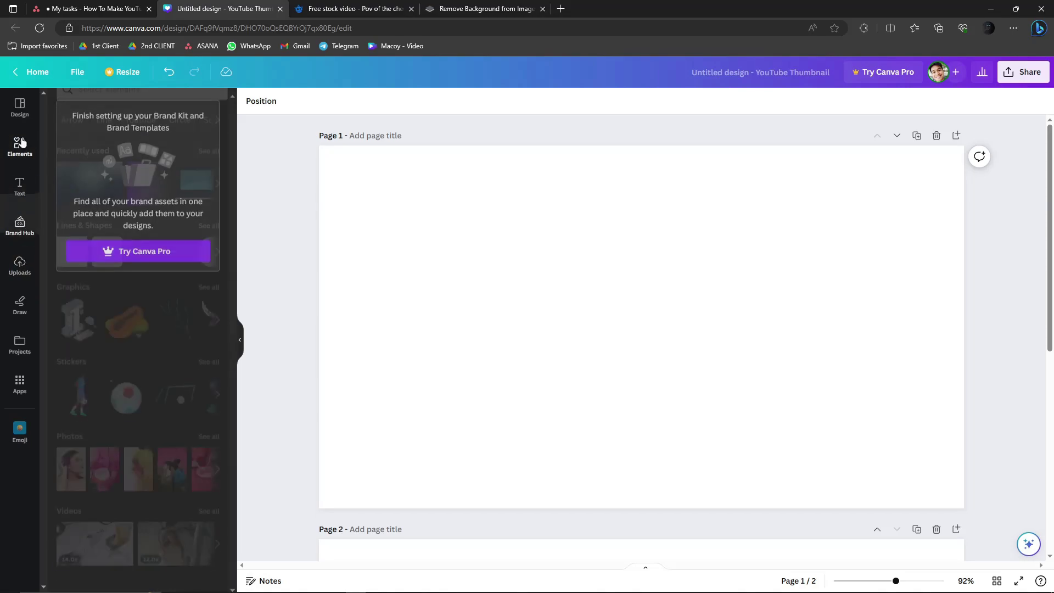
click(21, 189)
click(20, 225)
click(20, 266)
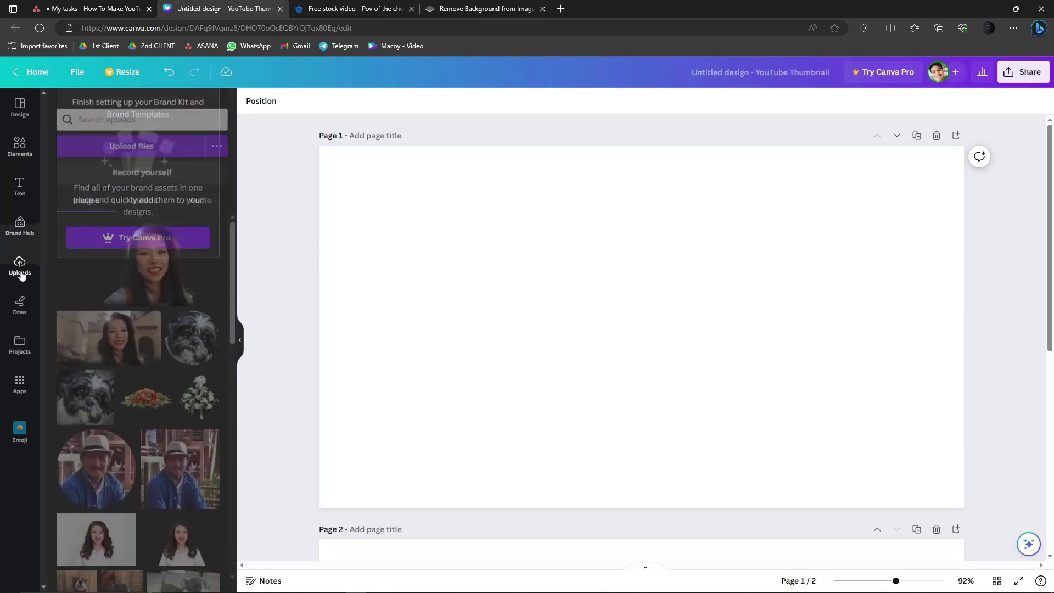
click(19, 318)
click(20, 345)
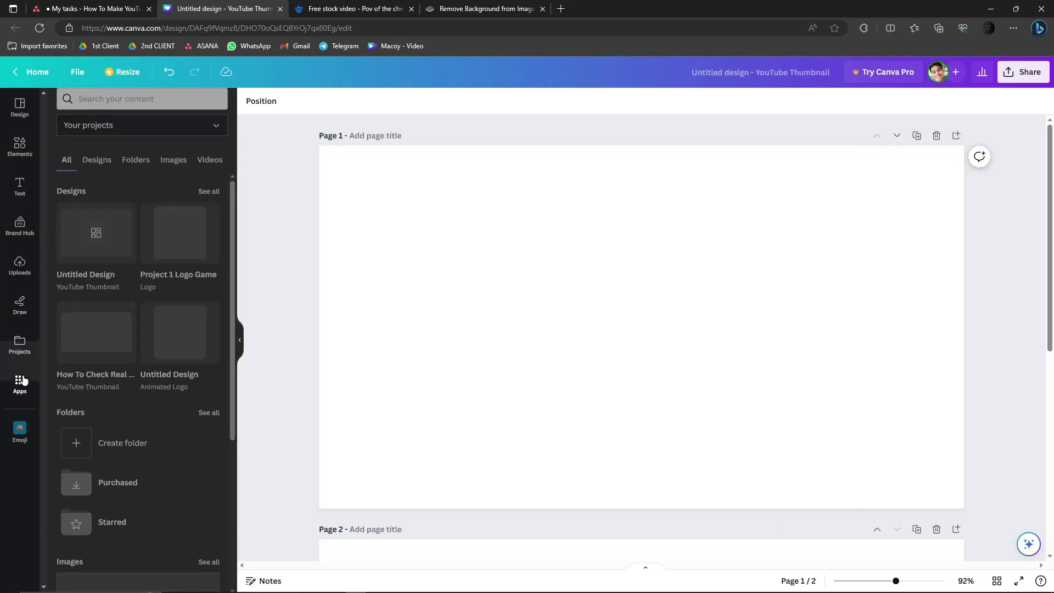
click(19, 380)
click(24, 155)
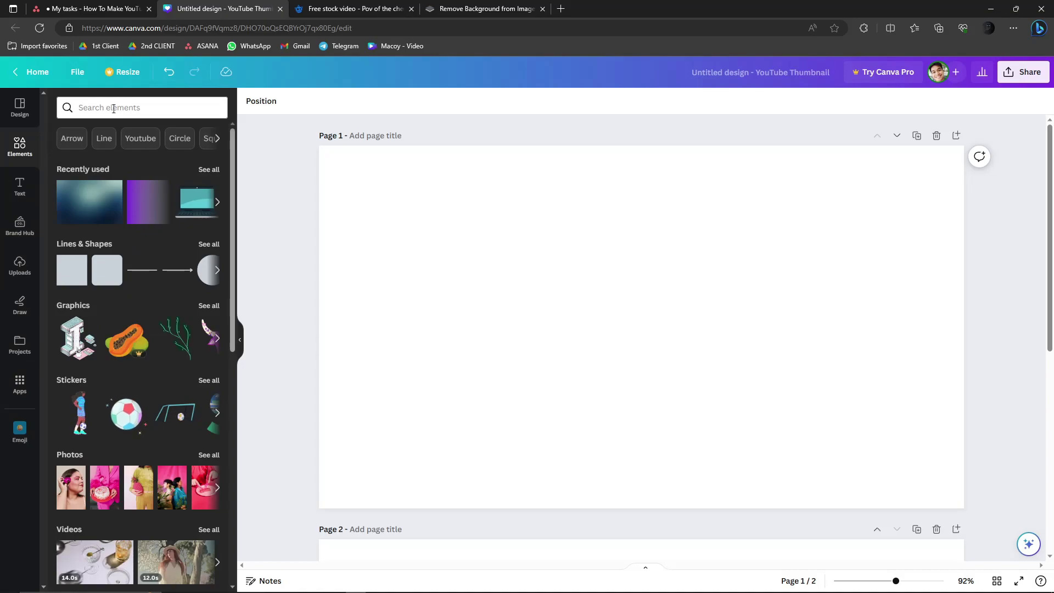
Search the elements for "gradient" and add the dark blue-teal gradient photo, aligned to the upper-left corner and enlarged to cover page 1.
click(113, 108)
text(gradient)
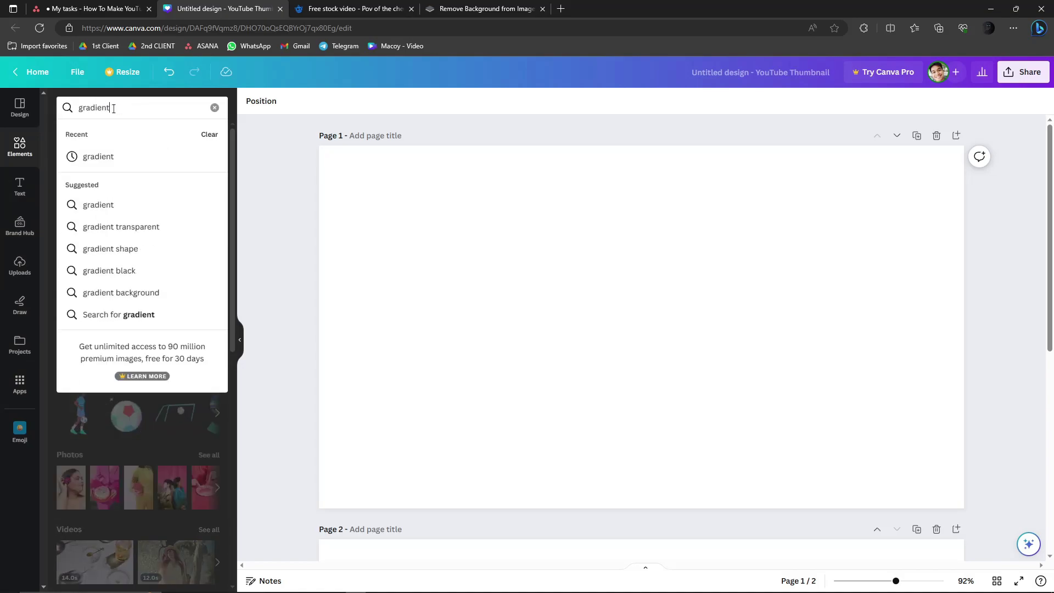
key(Return)
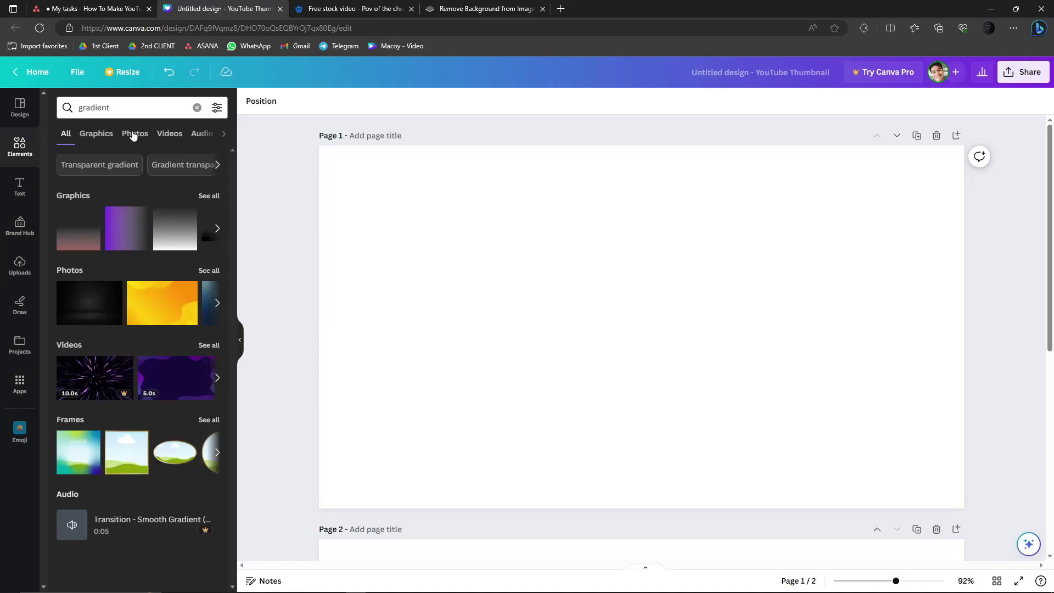
click(217, 302)
click(218, 303)
click(218, 229)
click(218, 303)
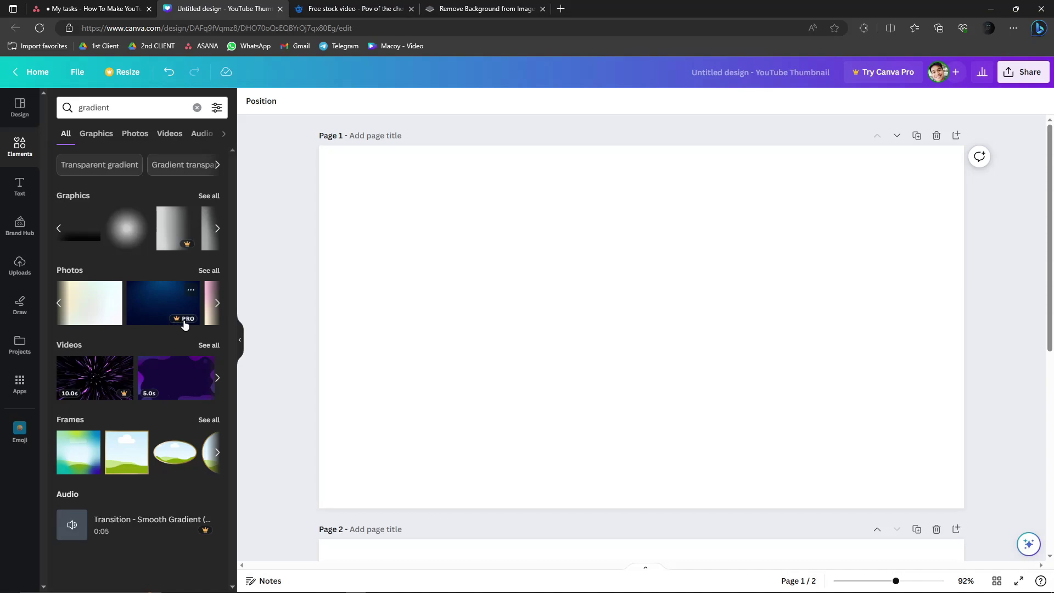
click(59, 303)
click(85, 301)
drag(501, 306, 399, 271)
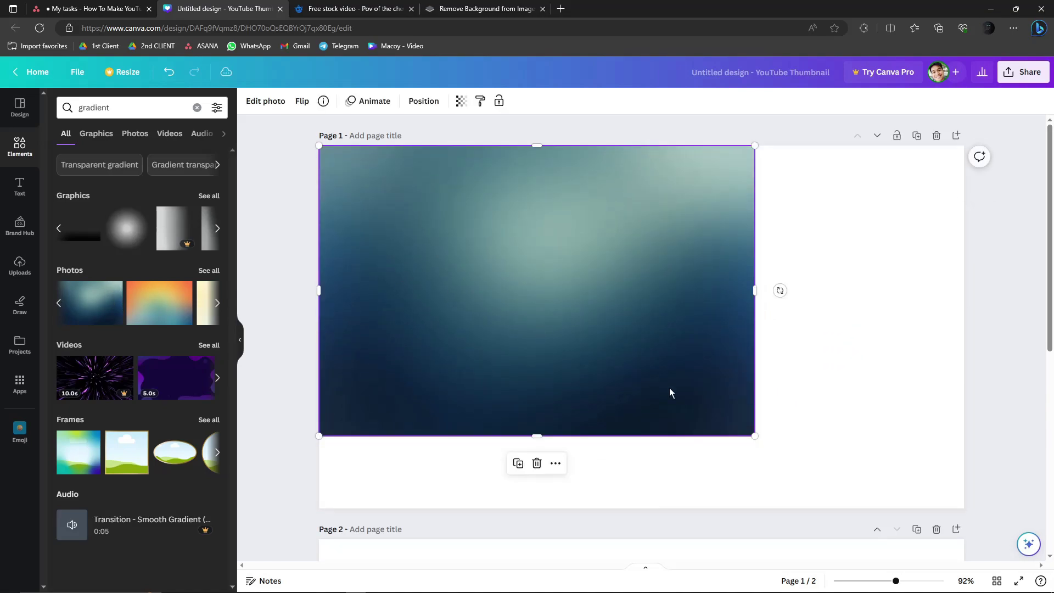
drag(757, 436, 999, 530)
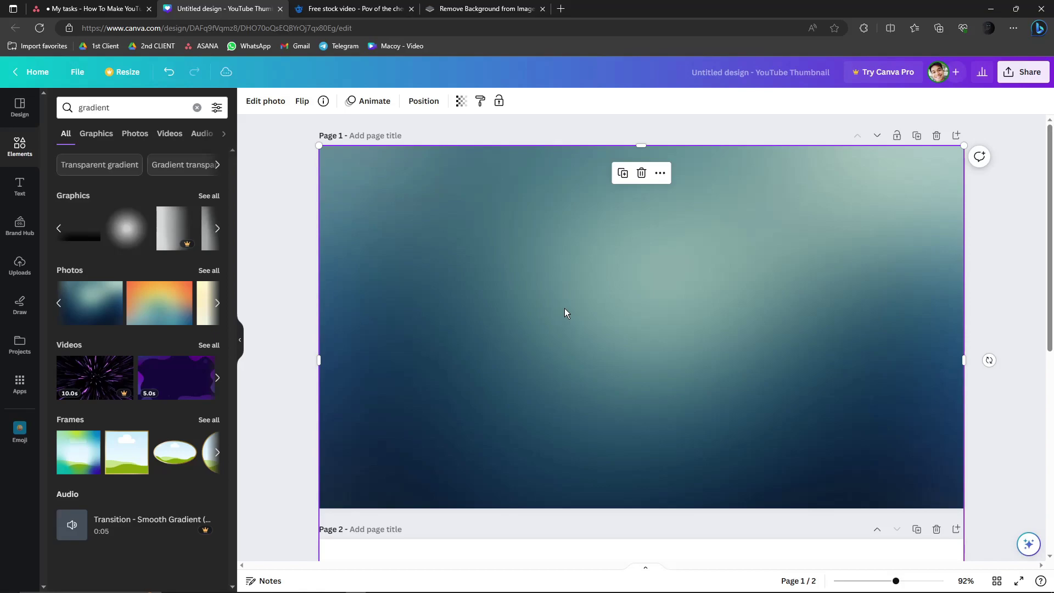
Place the uploaded background-free cutout over the gradient on page 1, shrunk to about half the page width near the centre.
click(20, 265)
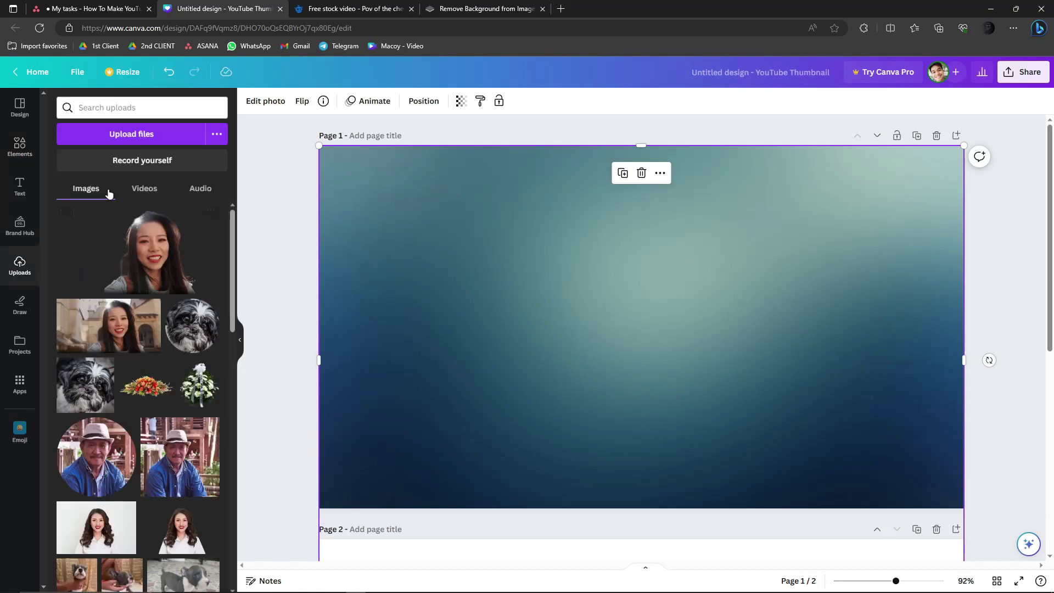
click(142, 135)
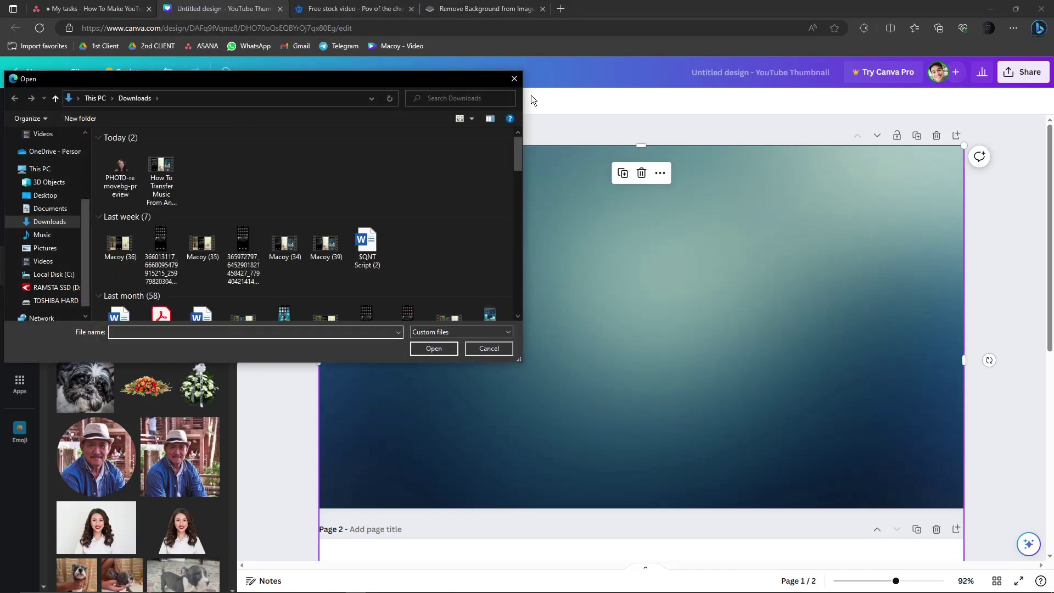
click(515, 81)
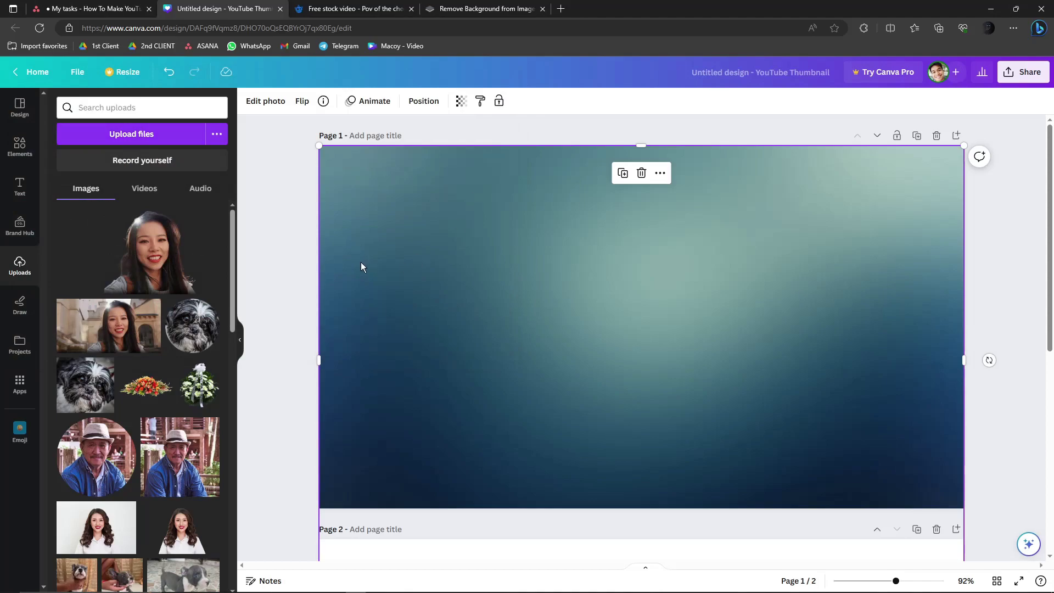
drag(159, 248, 887, 422)
drag(1019, 311, 891, 372)
drag(792, 424, 645, 270)
drag(743, 355, 789, 386)
click(1001, 324)
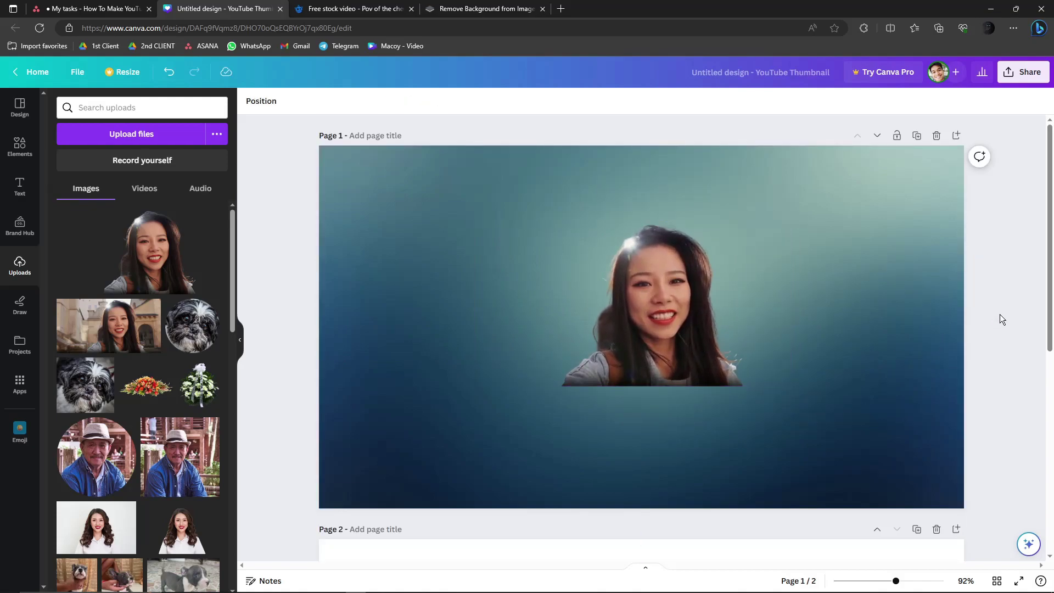
Open the Canva Pro trial offer and close it again.
click(659, 297)
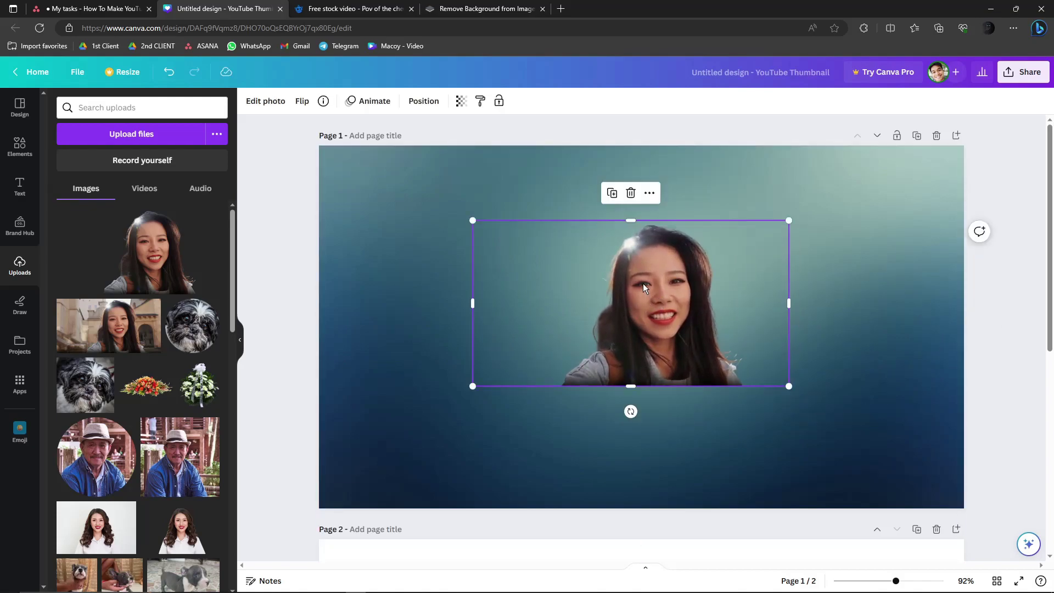
click(881, 73)
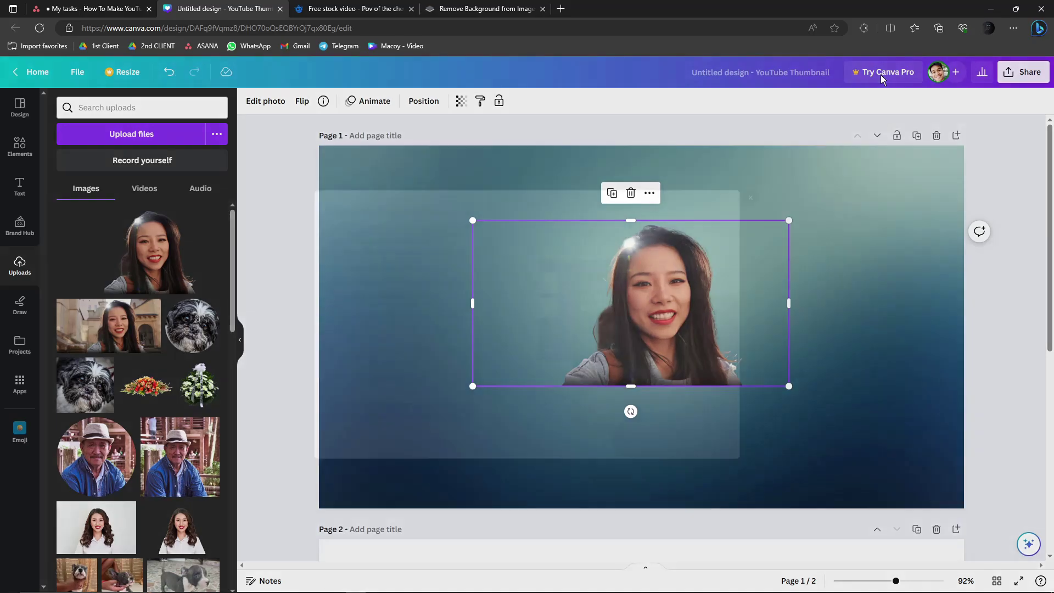
click(798, 171)
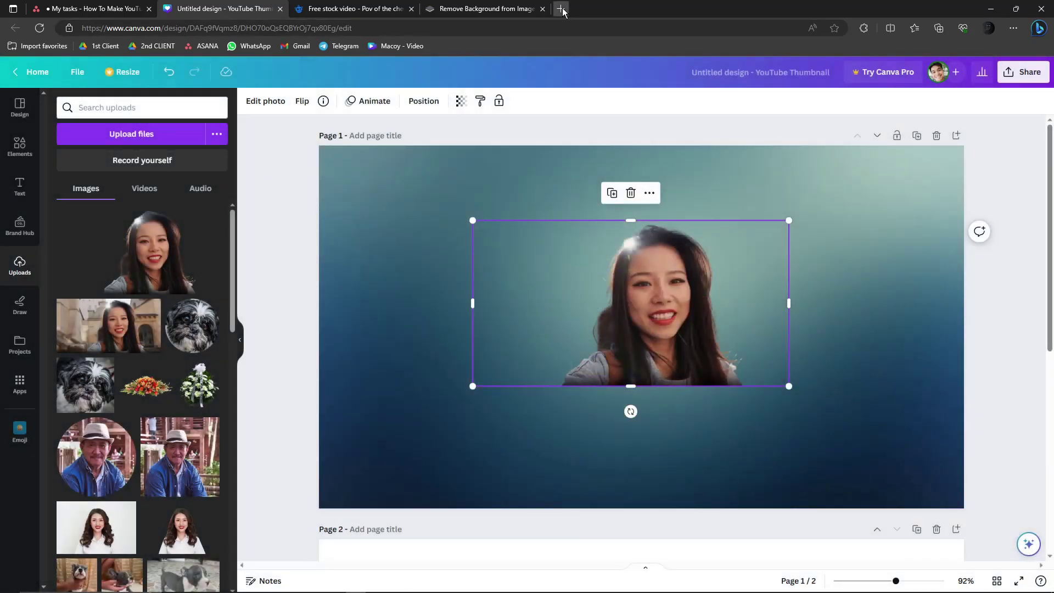
Search the web for "canva pro price" in a new browser tab, examine the yearly cost, and close the tab.
click(561, 9)
text(canva pro p)
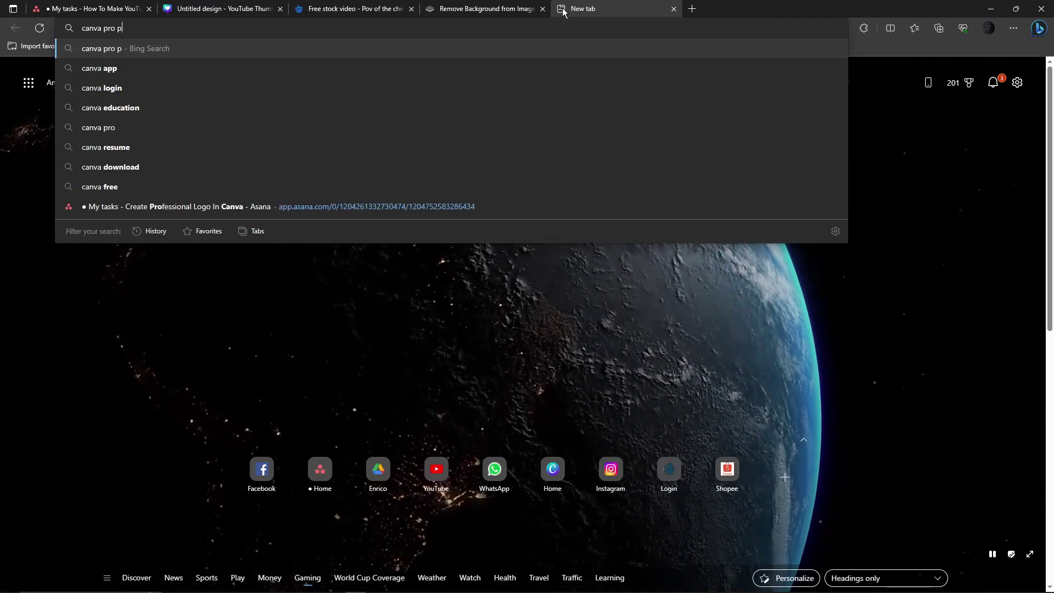
text(rice)
key(Return)
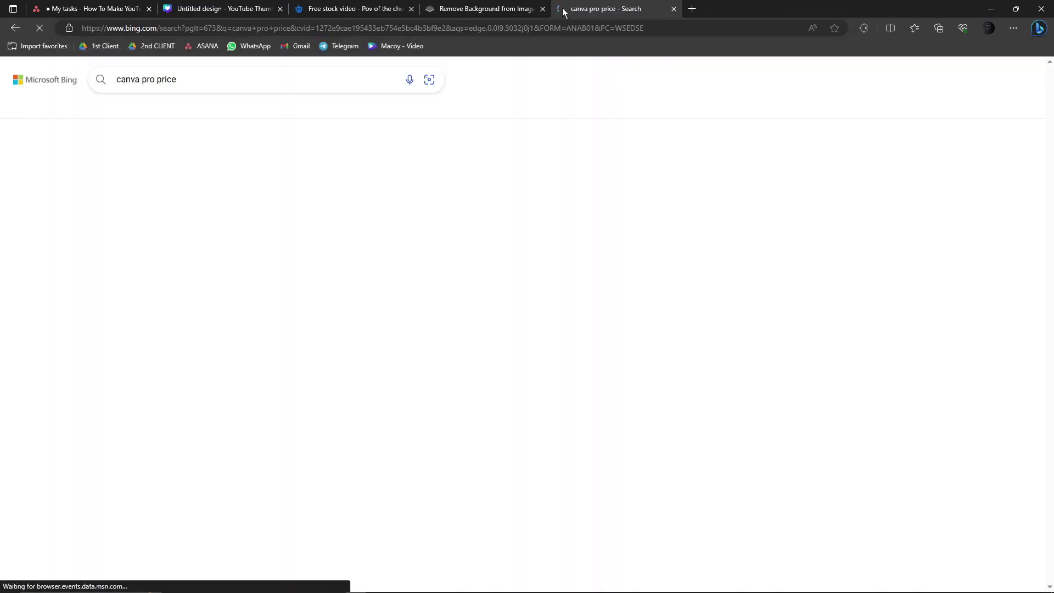
drag(122, 174, 238, 176)
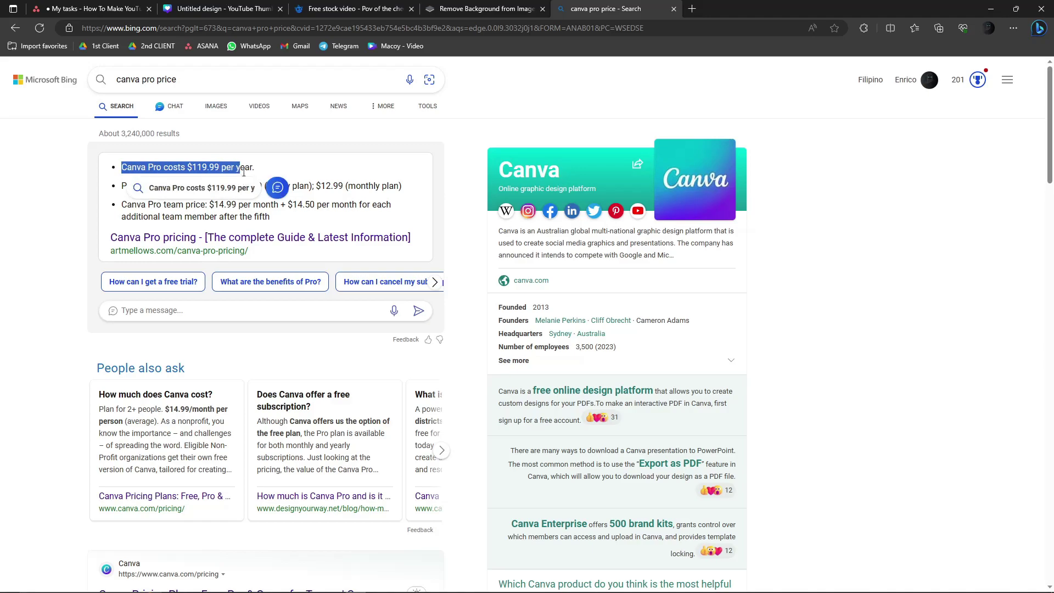
click(243, 172)
drag(243, 172, 121, 167)
click(133, 163)
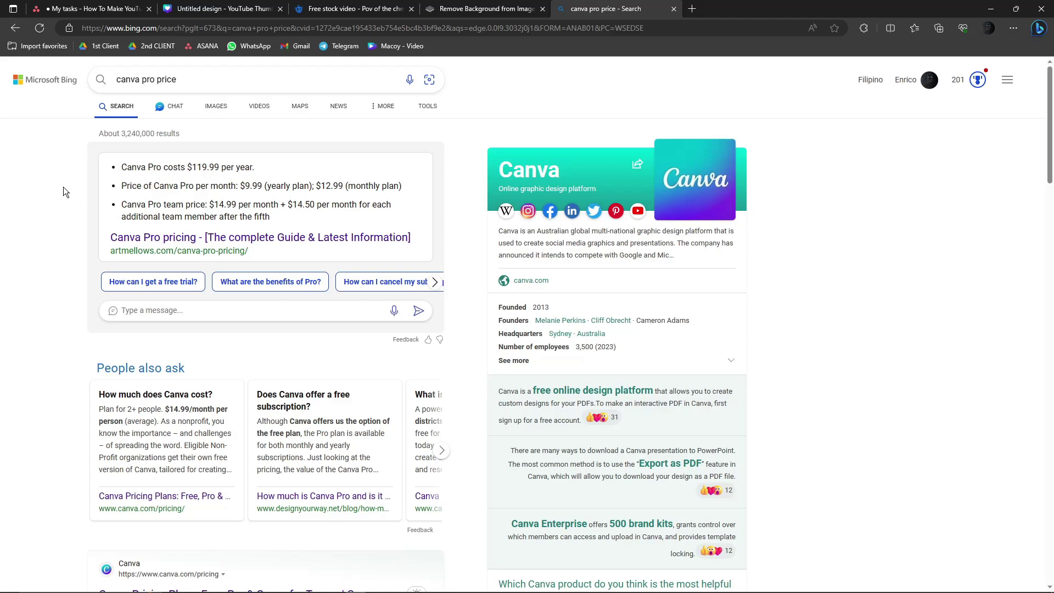
drag(255, 167, 187, 167)
click(200, 167)
click(674, 8)
scroll(154, 351, down, 5)
scroll(154, 363, up, 5)
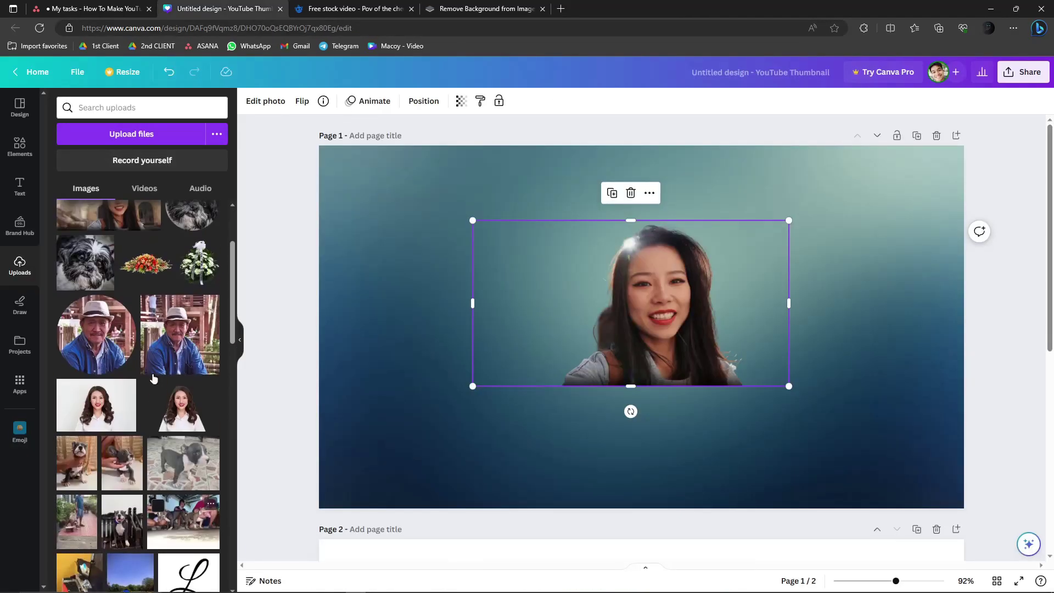
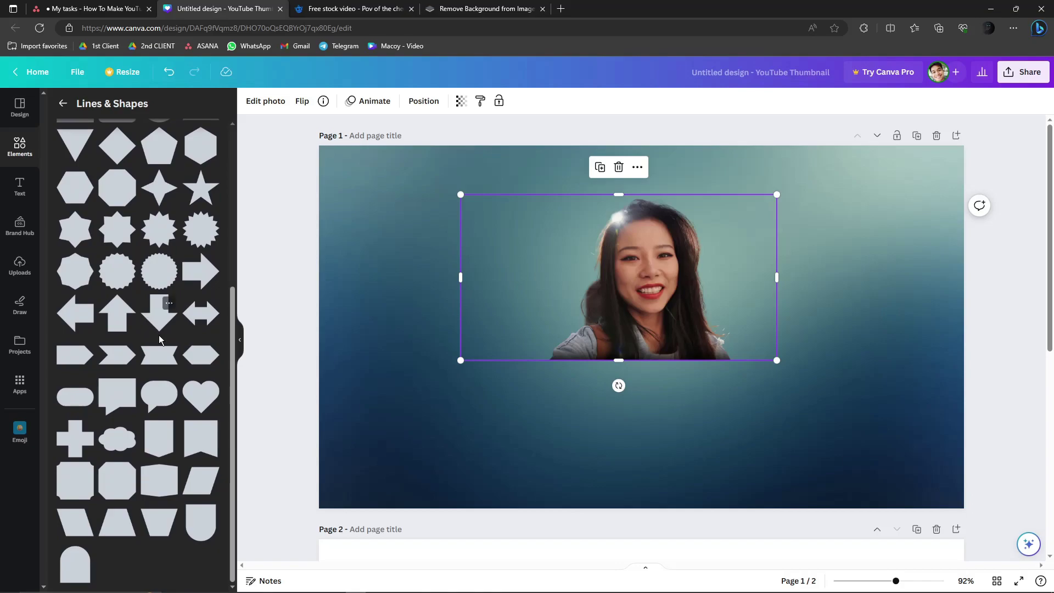
Add a circle shape enlarged to about a quarter of the page width, and place it left of the cutout, shifting the cutout further right.
scroll(160, 339, up, 5)
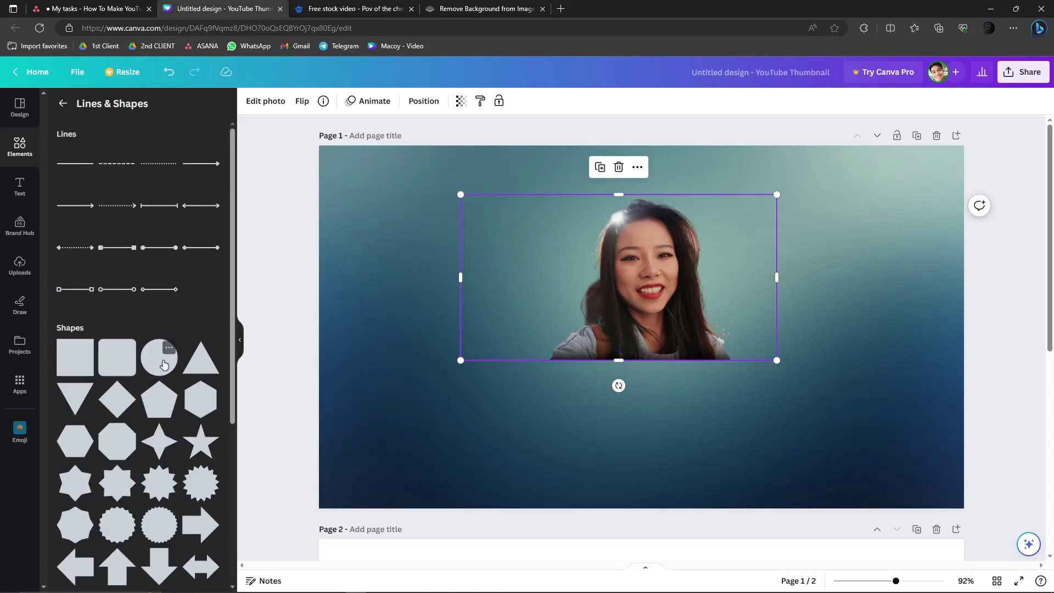
click(164, 365)
click(631, 328)
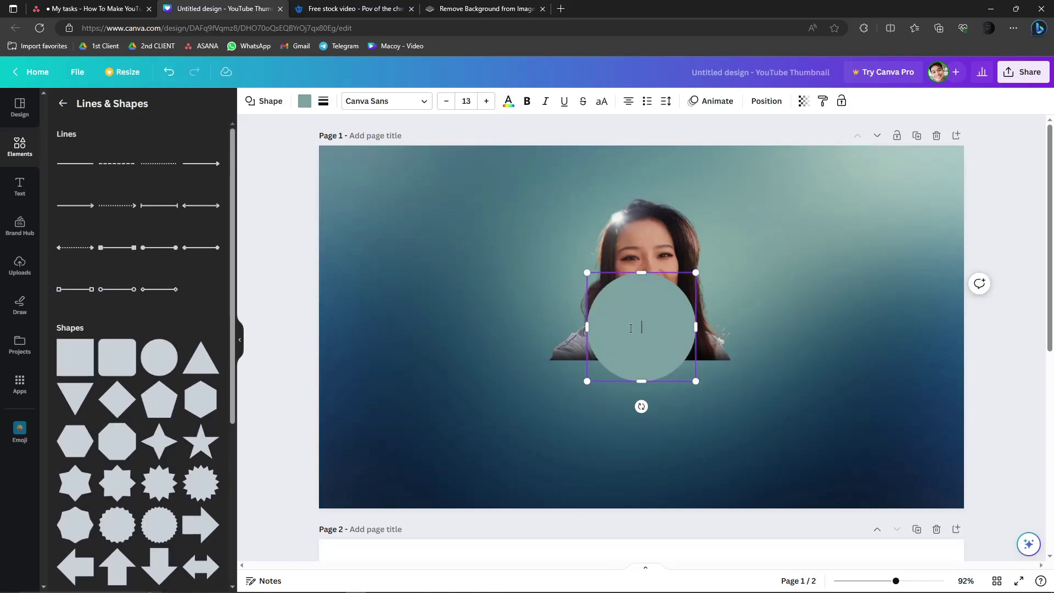
drag(675, 370, 576, 363)
drag(534, 302, 495, 295)
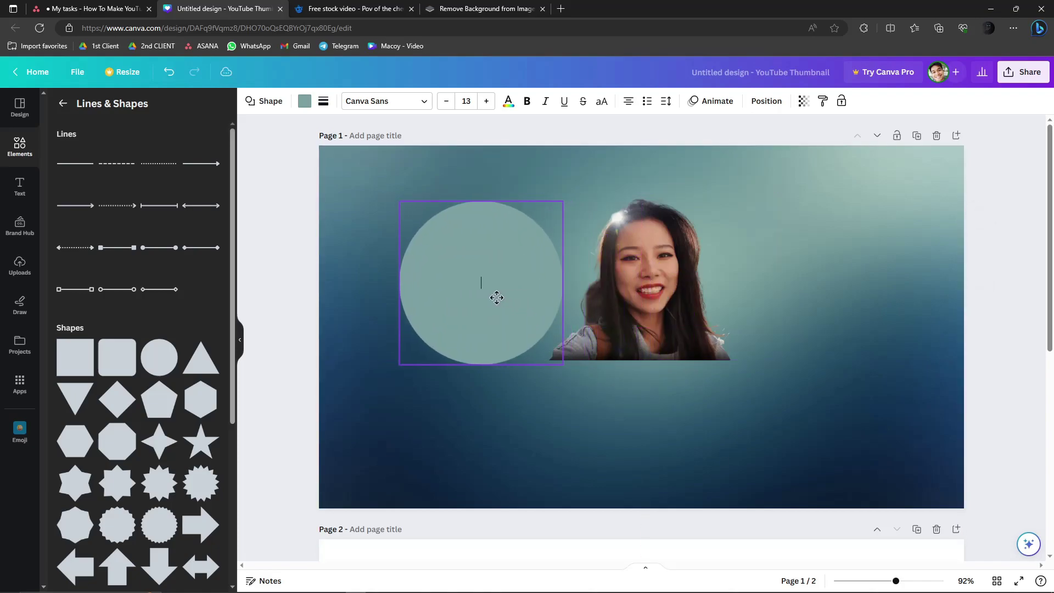
click(659, 294)
drag(663, 293, 700, 290)
Delete the circle and the cutout from page 1, keeping the gradient background.
click(479, 284)
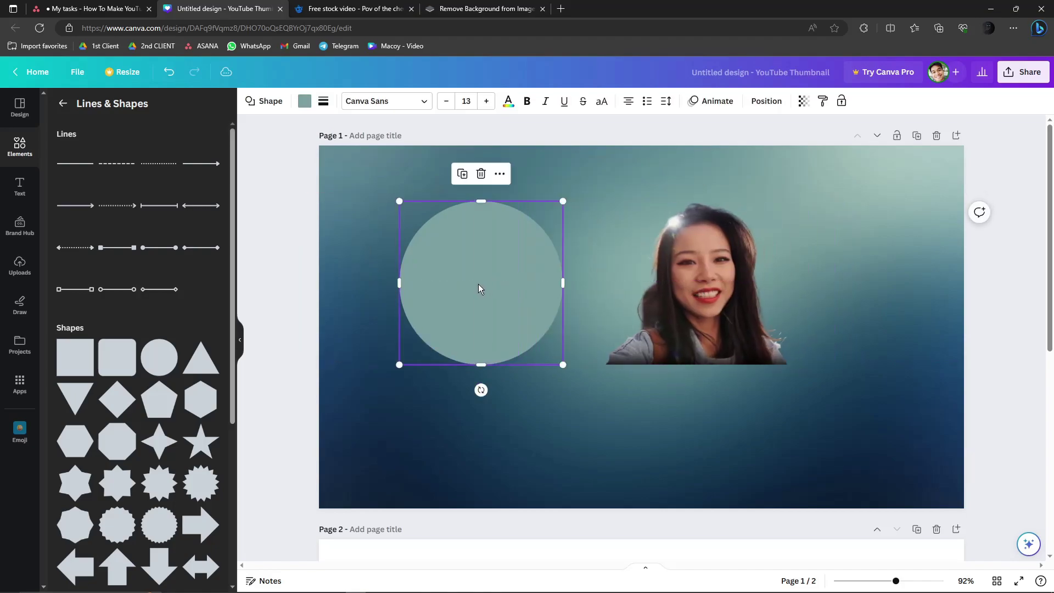
key(Delete)
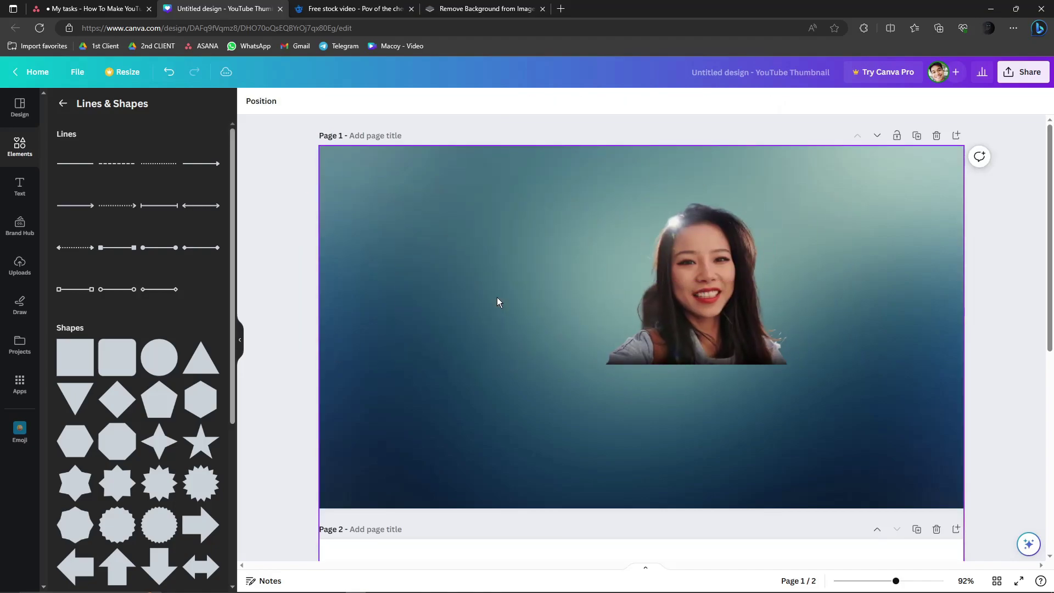
click(706, 299)
key(Delete)
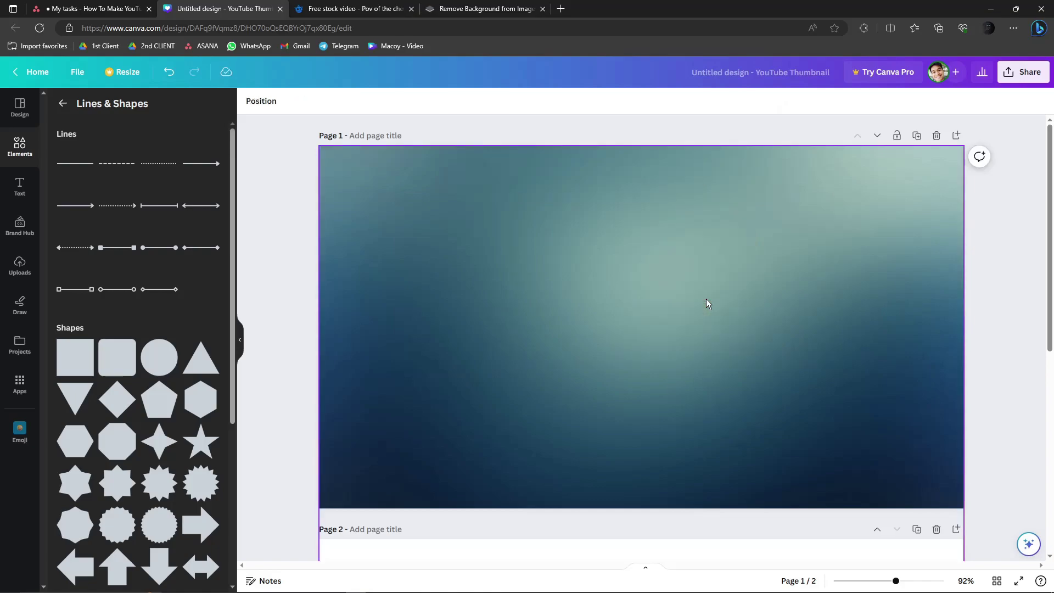
Add the wavy-edged round frame from the Frames elements to the middle of page 1.
click(63, 105)
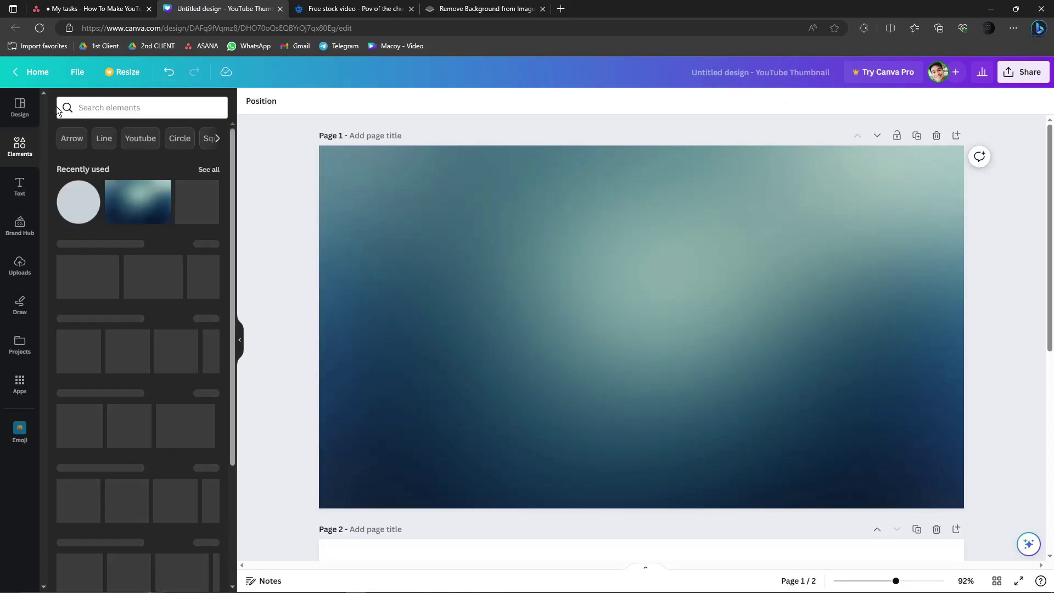
scroll(163, 294, down, 4)
scroll(164, 295, down, 5)
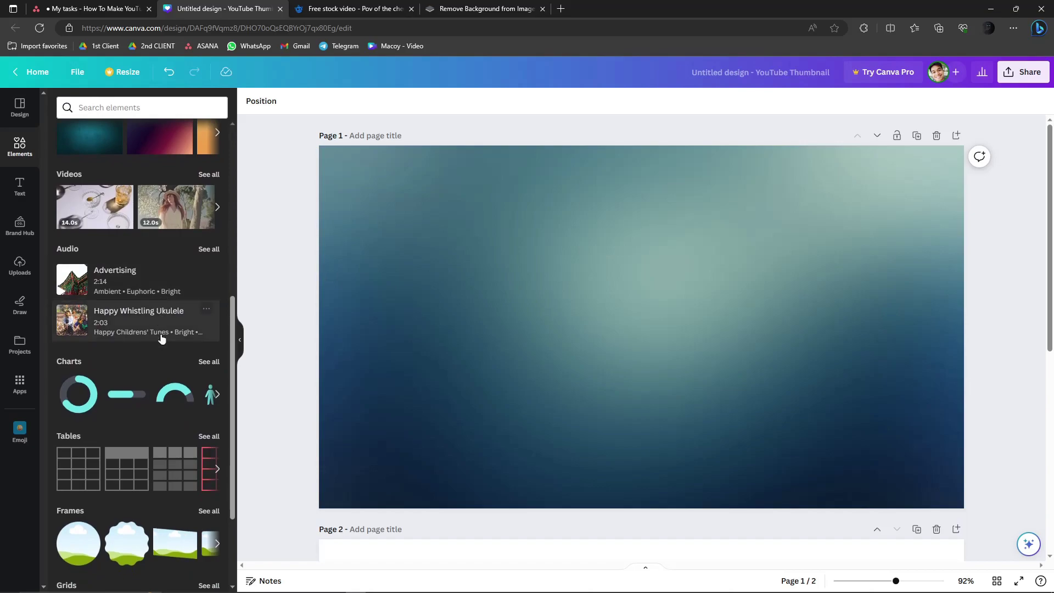
scroll(144, 282, down, 3)
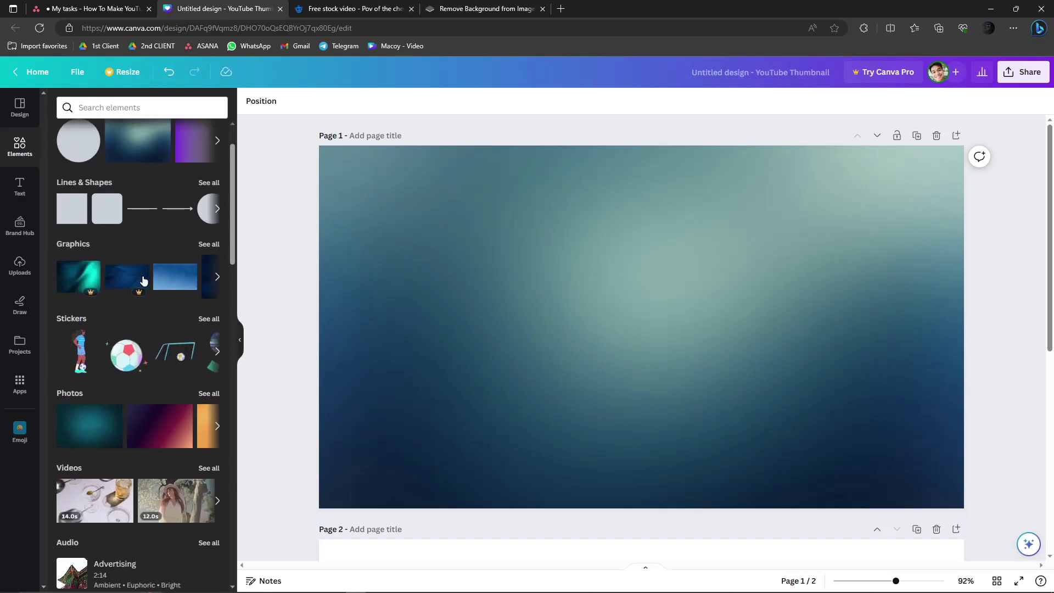
mouse_move(139, 286)
mouse_down()
mouse_move(560, 289)
mouse_move(573, 249)
mouse_move(626, 275)
mouse_move(644, 263)
mouse_up()
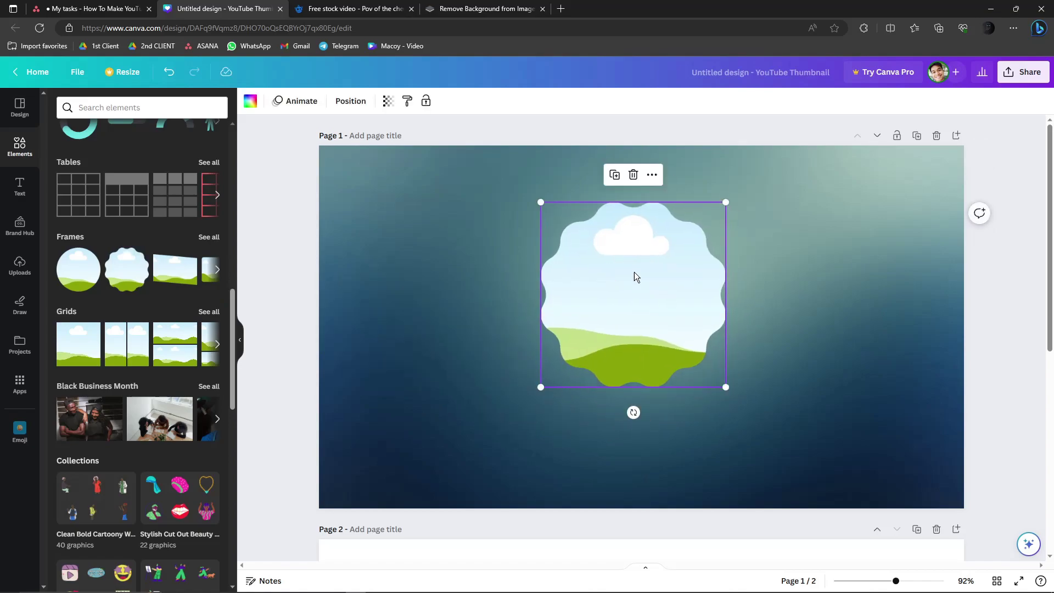
click(773, 283)
Fill the wavy frame with the uploaded background-free cutout.
click(19, 266)
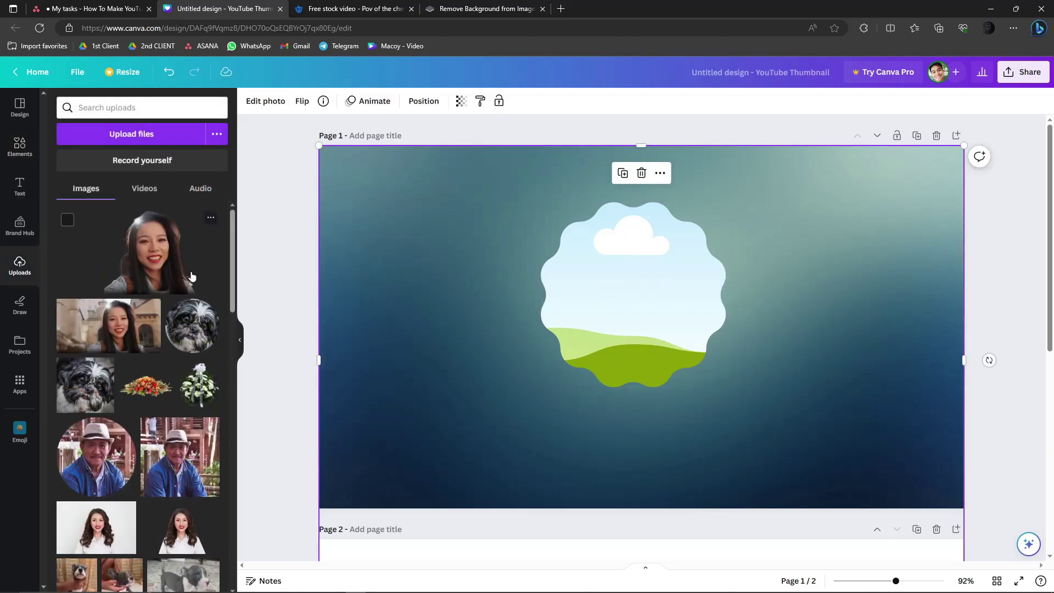
mouse_move(150, 266)
mouse_down()
mouse_move(490, 265)
mouse_move(506, 232)
mouse_move(637, 292)
mouse_up()
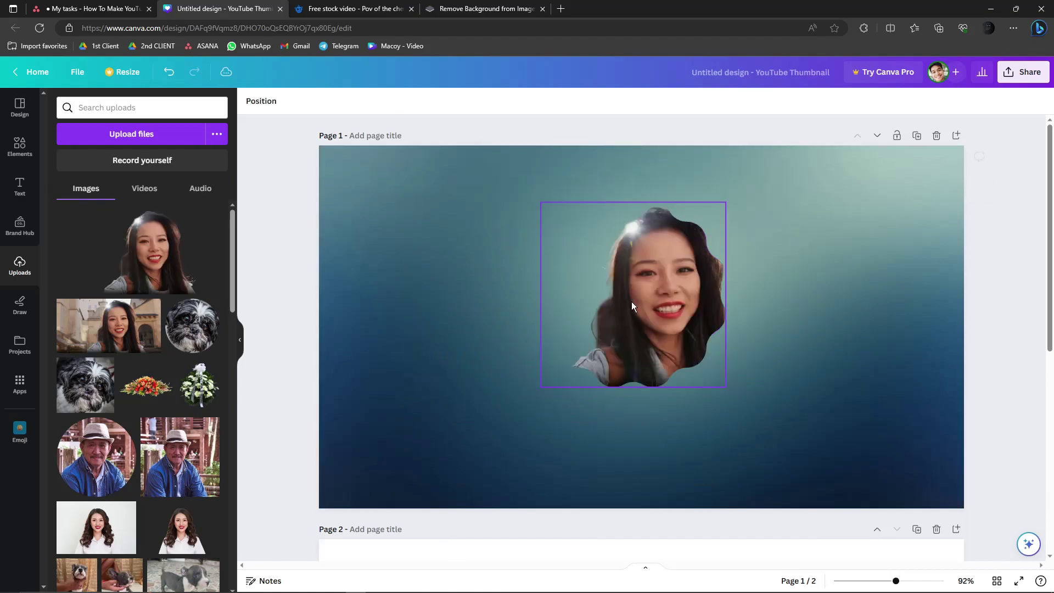
click(828, 319)
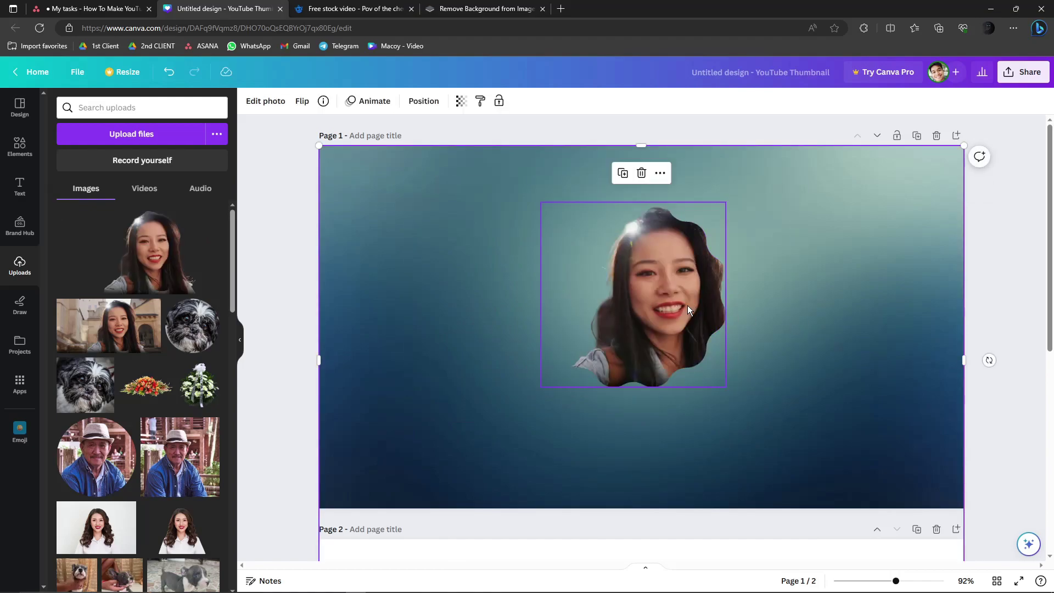
Move the framed cutout around page 1, settling it slightly left of the page centre.
mouse_move(688, 306)
mouse_down()
mouse_move(665, 327)
mouse_move(682, 317)
mouse_up()
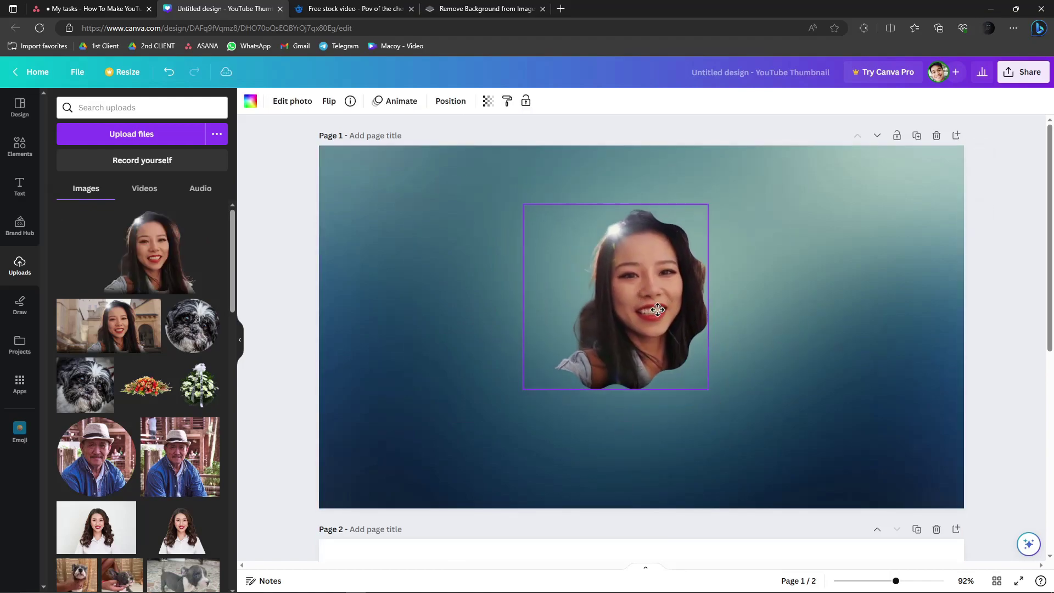
click(790, 320)
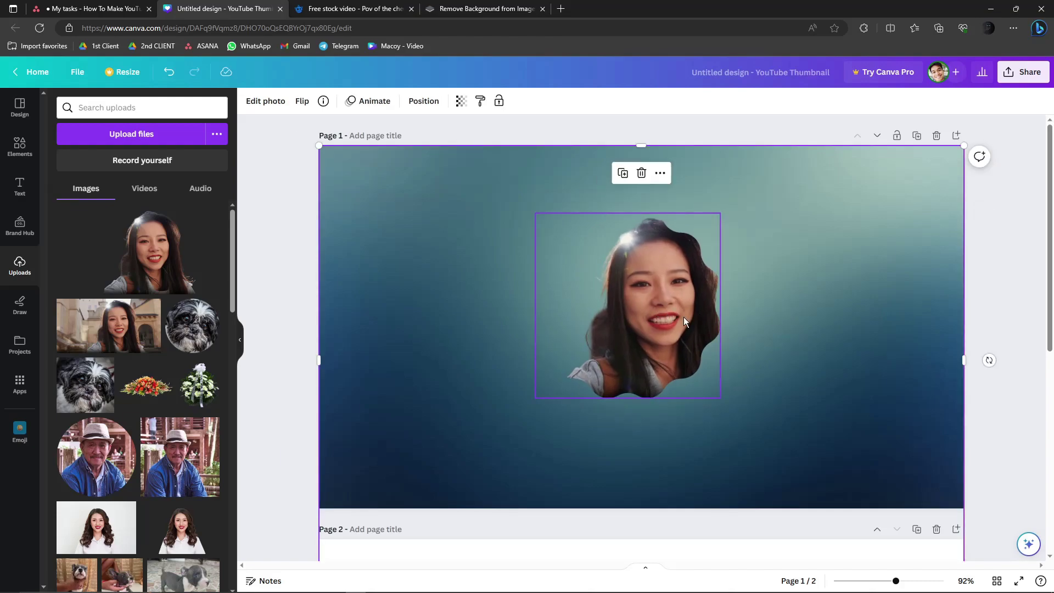
drag(684, 317, 538, 334)
click(664, 335)
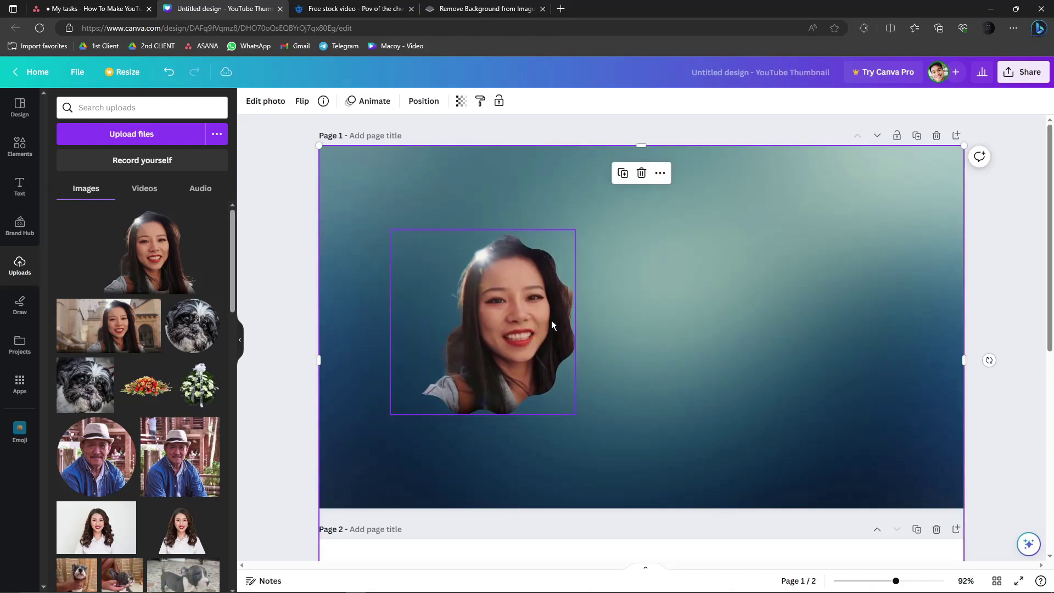
drag(562, 293, 682, 268)
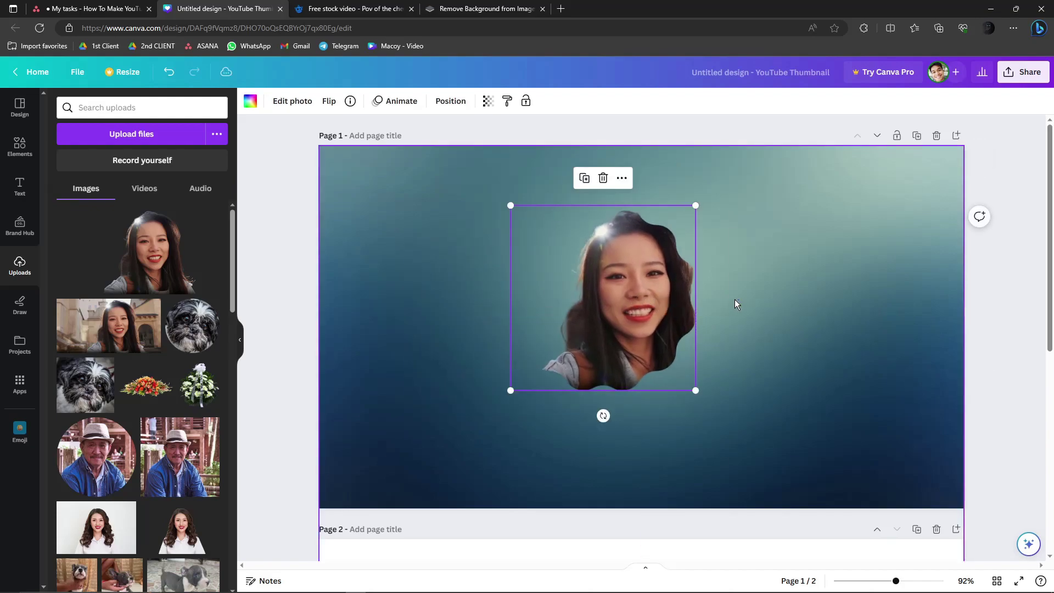
Detach the background-free cutout from the wavy frame and delete it, leaving the frame empty.
right_click(612, 293)
click(641, 296)
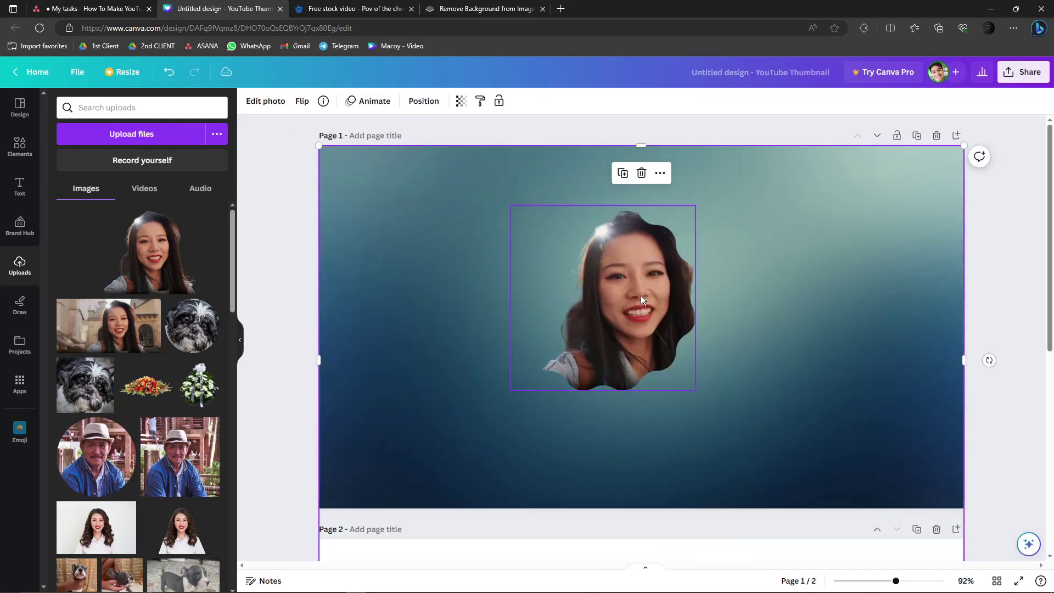
right_click(640, 295)
click(709, 551)
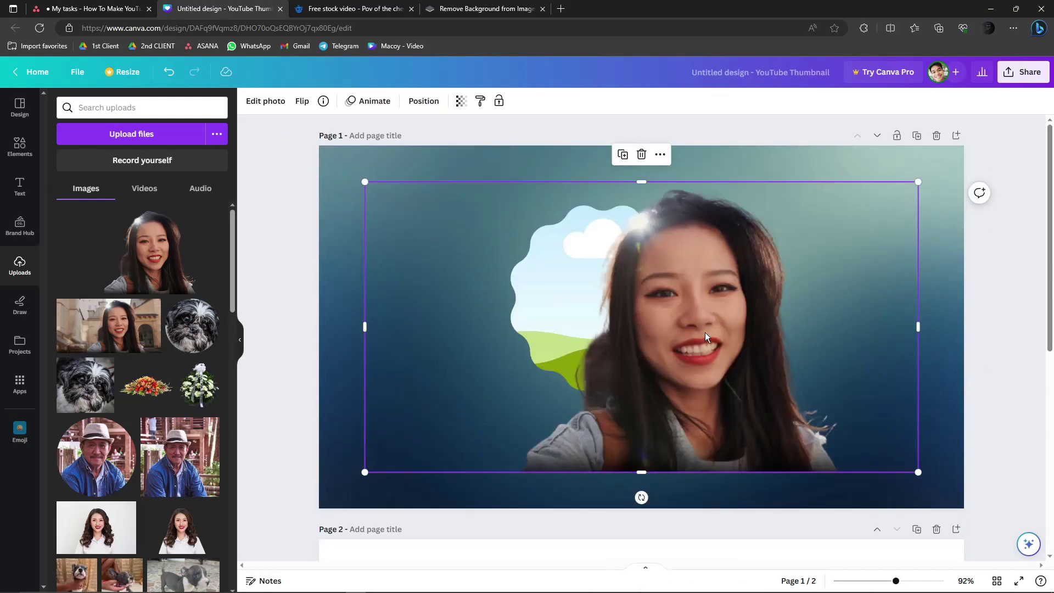
key(Delete)
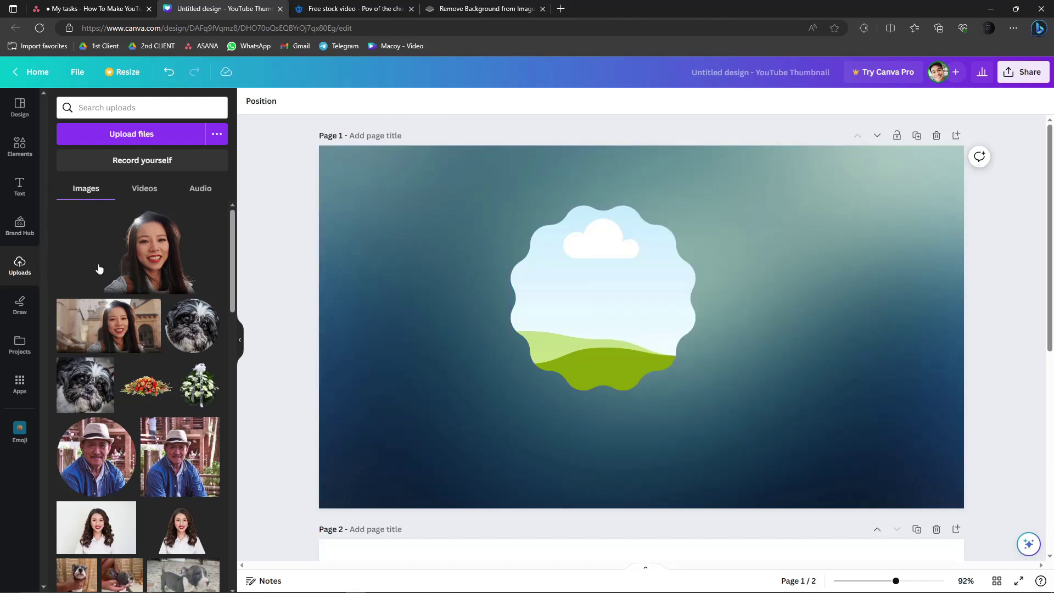
Fill the wavy frame with the uploaded still that keeps its background, enlarging it slightly and moving it up near the page centre.
mouse_move(117, 337)
mouse_down()
mouse_move(463, 298)
mouse_move(555, 272)
mouse_move(632, 273)
mouse_move(846, 373)
mouse_move(679, 326)
mouse_move(655, 296)
mouse_up()
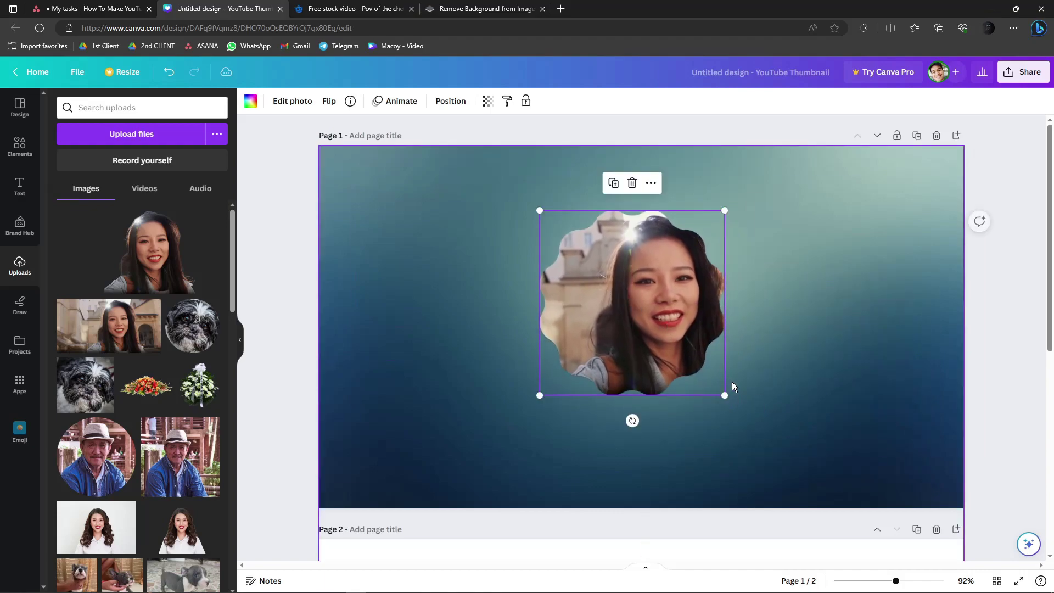
mouse_move(725, 396)
mouse_down()
mouse_move(670, 343)
mouse_move(726, 375)
mouse_move(681, 351)
mouse_move(765, 370)
mouse_move(736, 384)
mouse_up()
drag(700, 351, 696, 341)
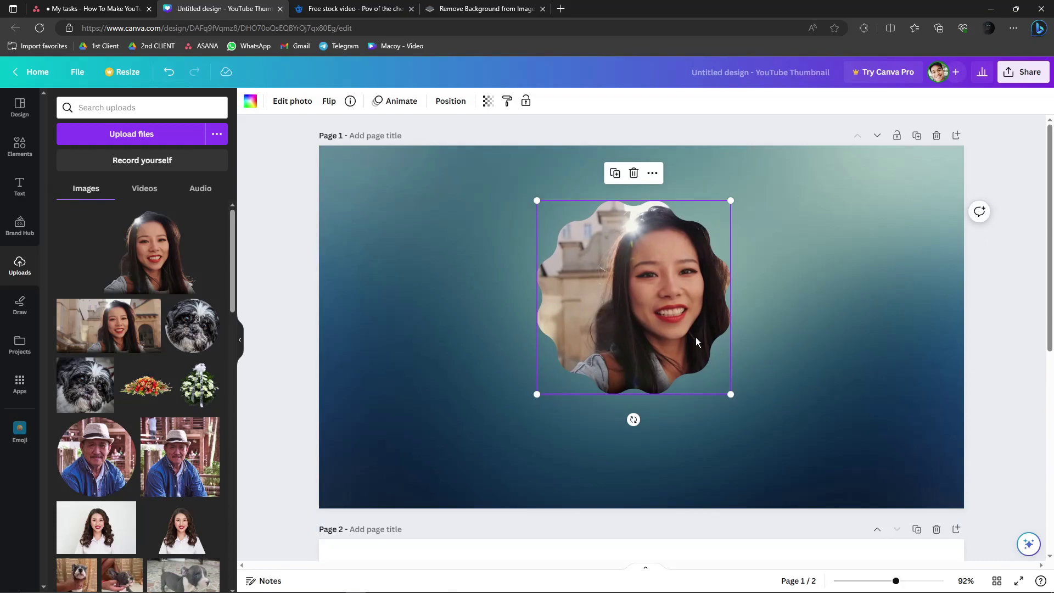
drag(673, 315, 645, 300)
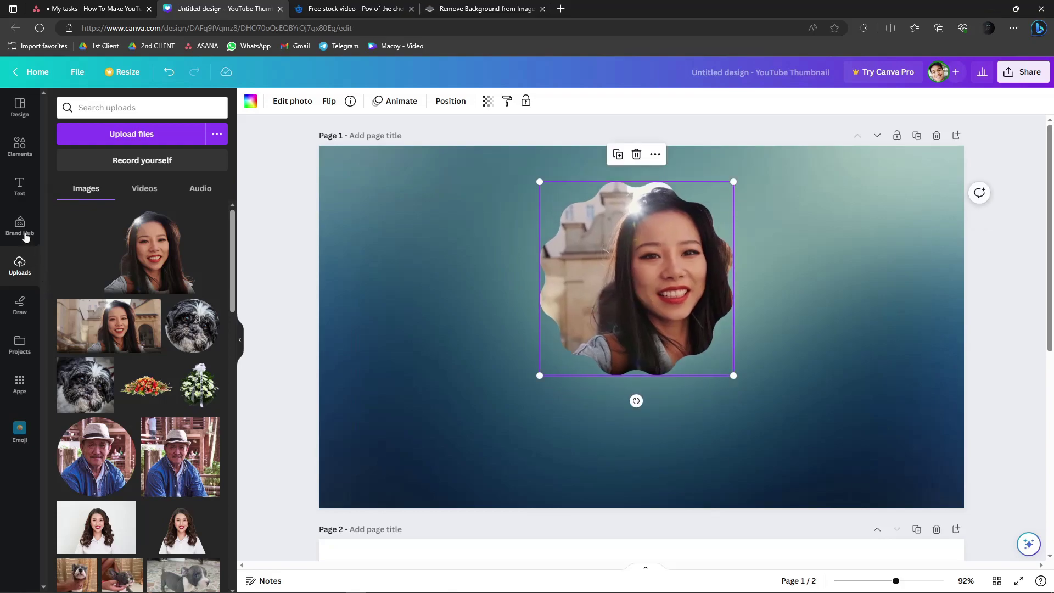
Add the recently used "COFFEE PLEASE" text style to page 1 and move it down over the lower part of the framed photo.
click(20, 186)
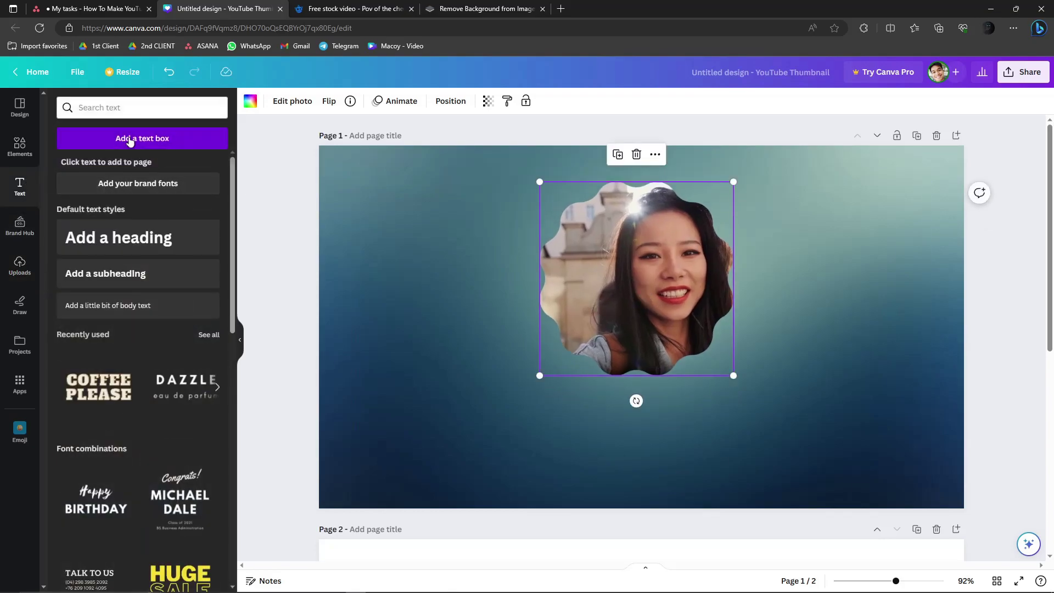
scroll(141, 196, down, 8)
scroll(146, 321, up, 4)
scroll(146, 321, up, 5)
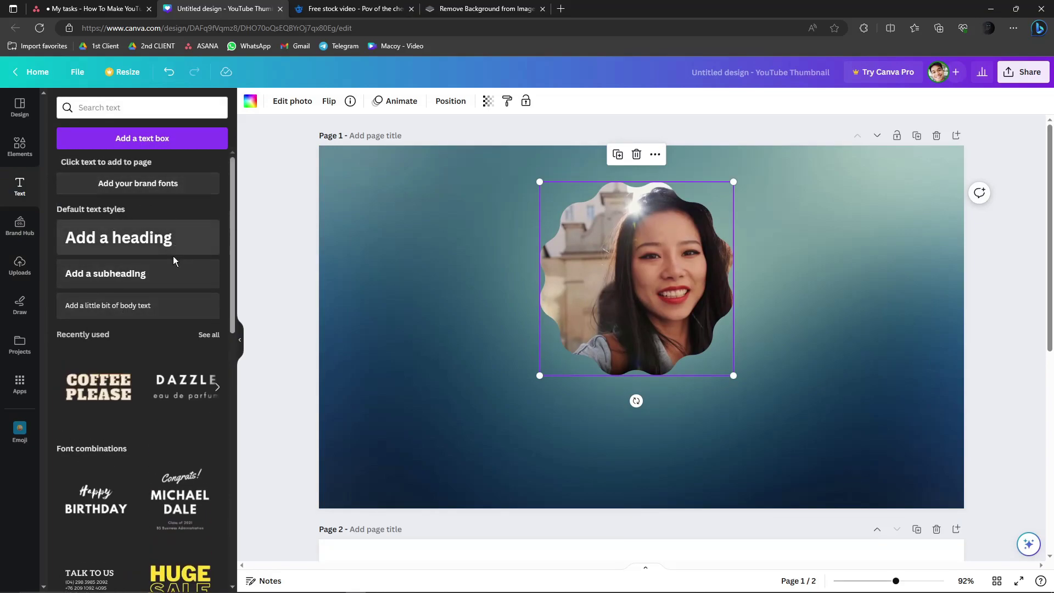
click(116, 107)
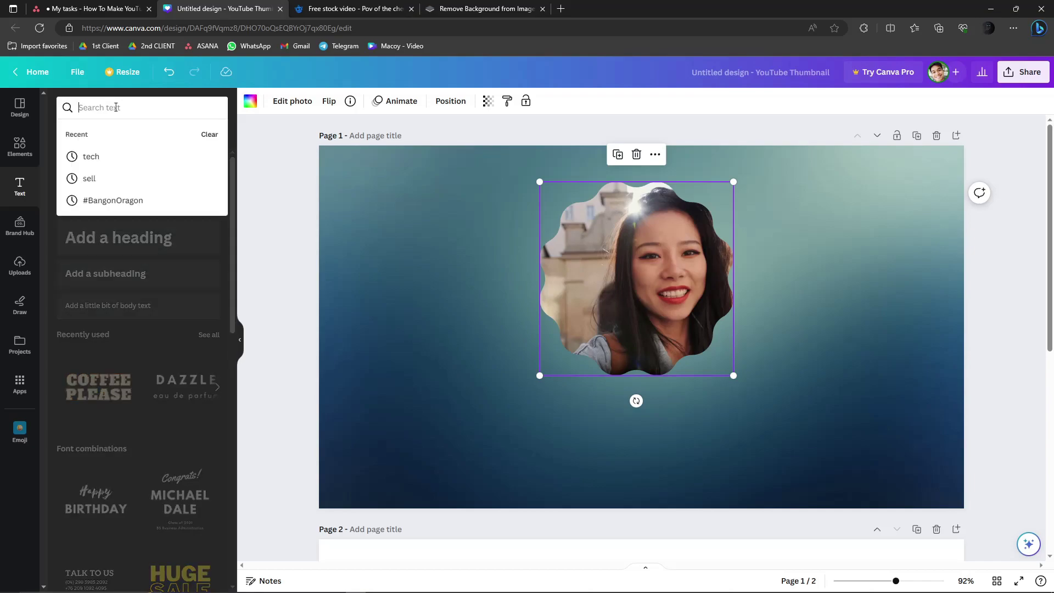
click(160, 357)
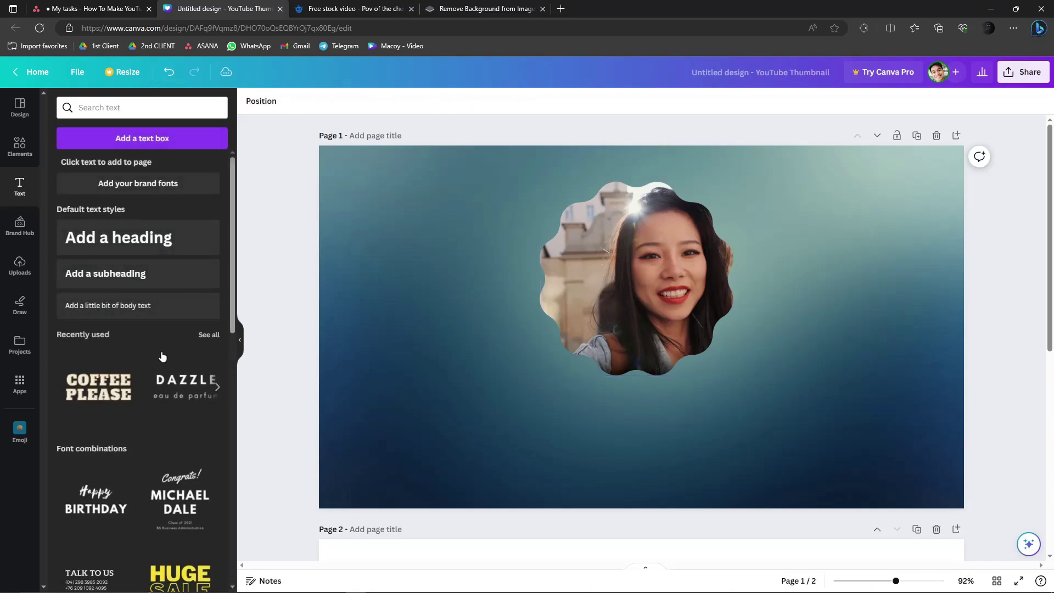
scroll(124, 340, down, 1)
click(111, 330)
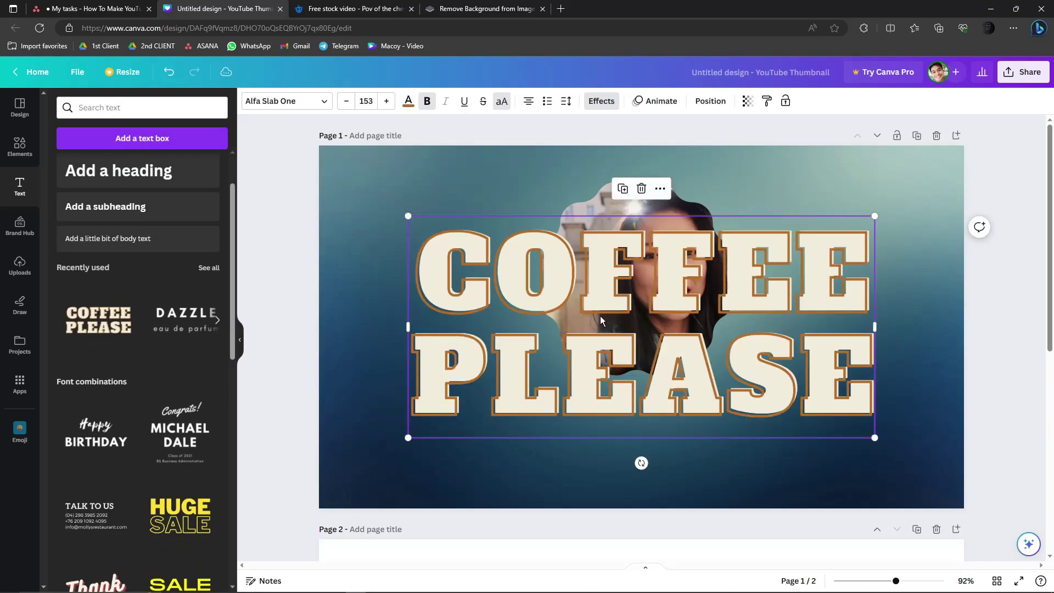
drag(677, 321, 658, 387)
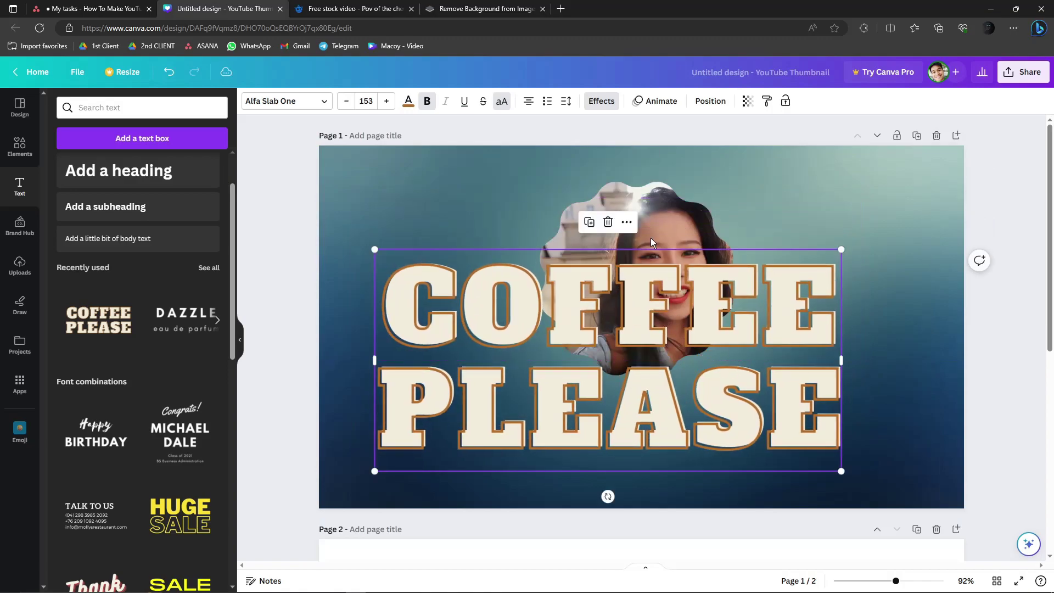
Move the framed photo to the upper-right corner of page 1 and place the COFFEE PLEASE text to its left.
click(661, 225)
right_click(662, 225)
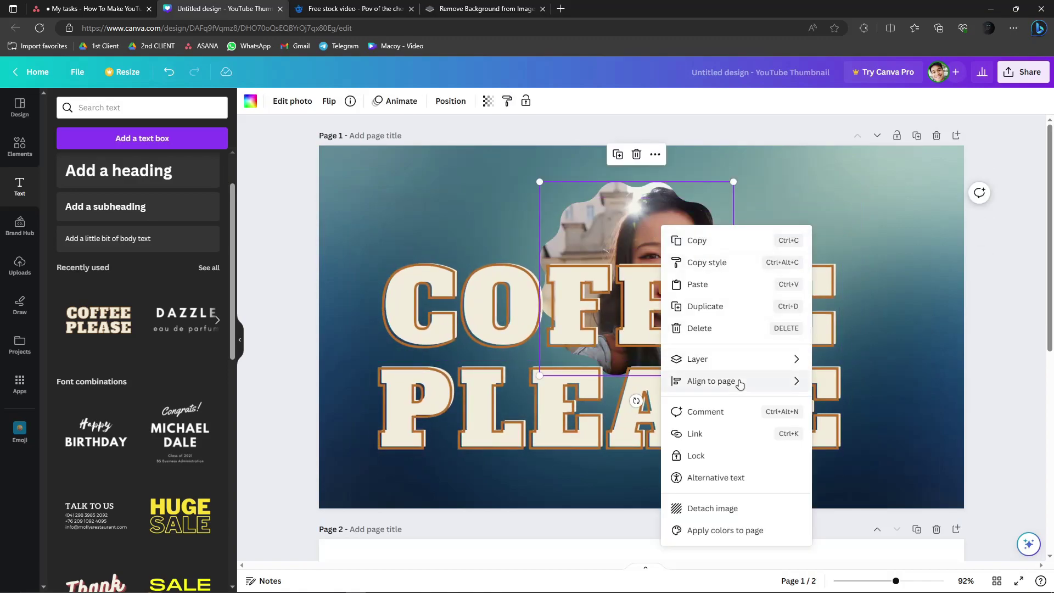
drag(631, 213, 877, 177)
drag(694, 275, 636, 214)
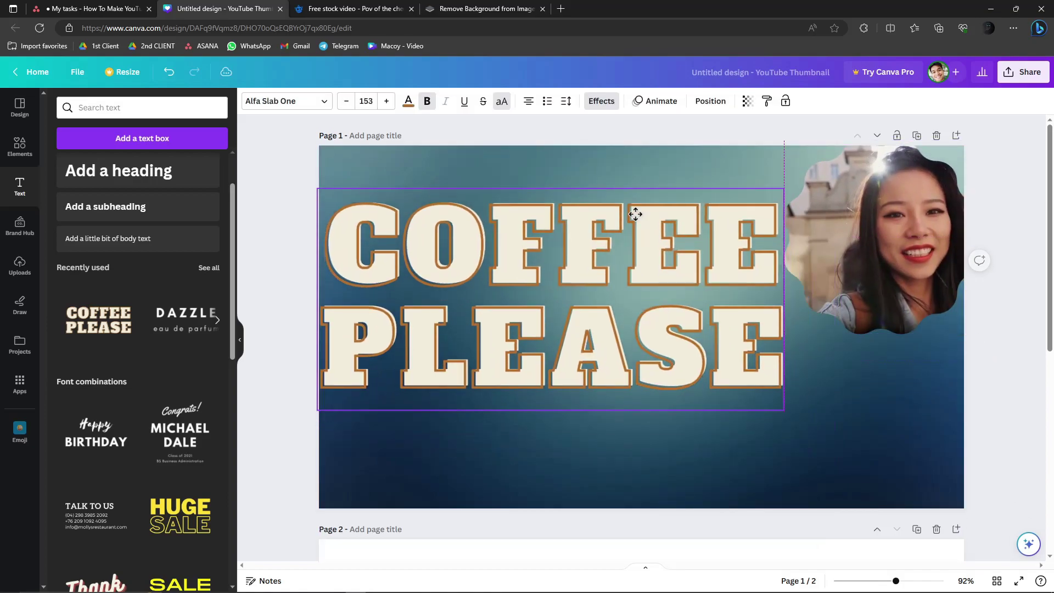
drag(655, 262, 648, 249)
Replace the COFFEE PLEASE text with TRAVEL.
click(647, 249)
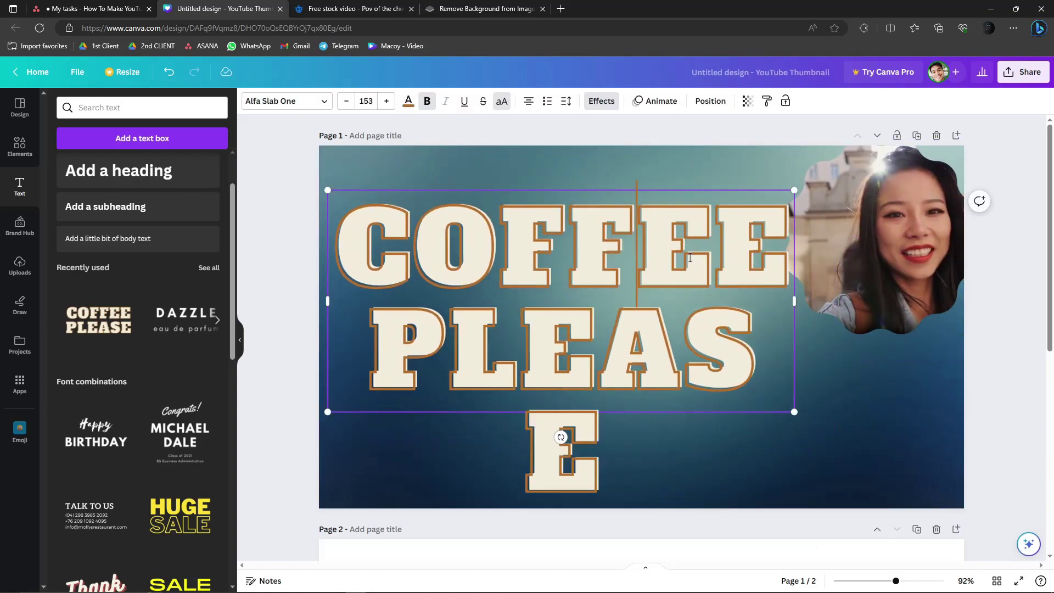
key(ctrl+a)
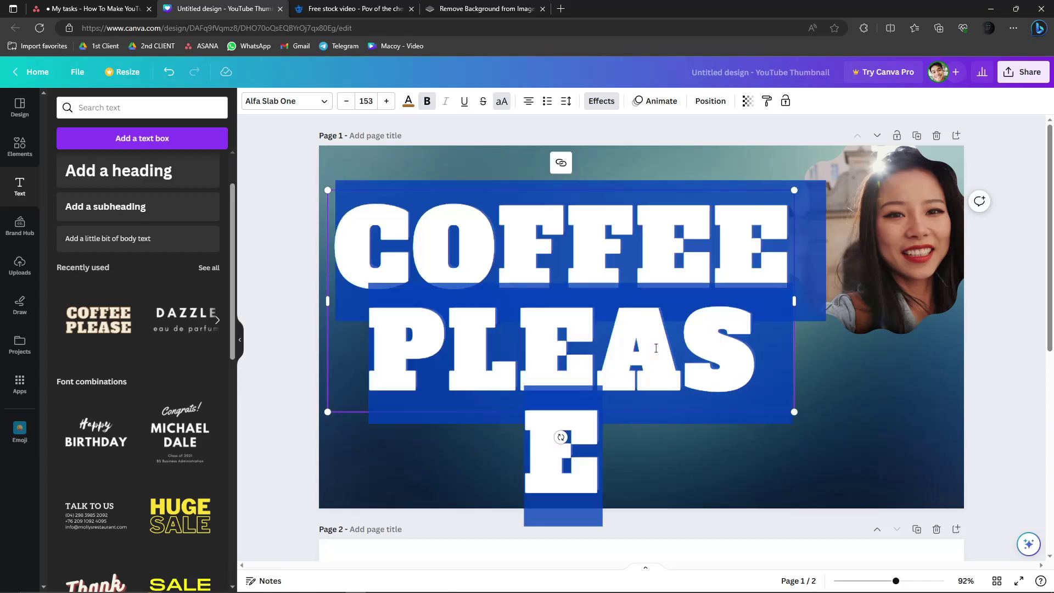
key(BackSpace)
text(TRA)
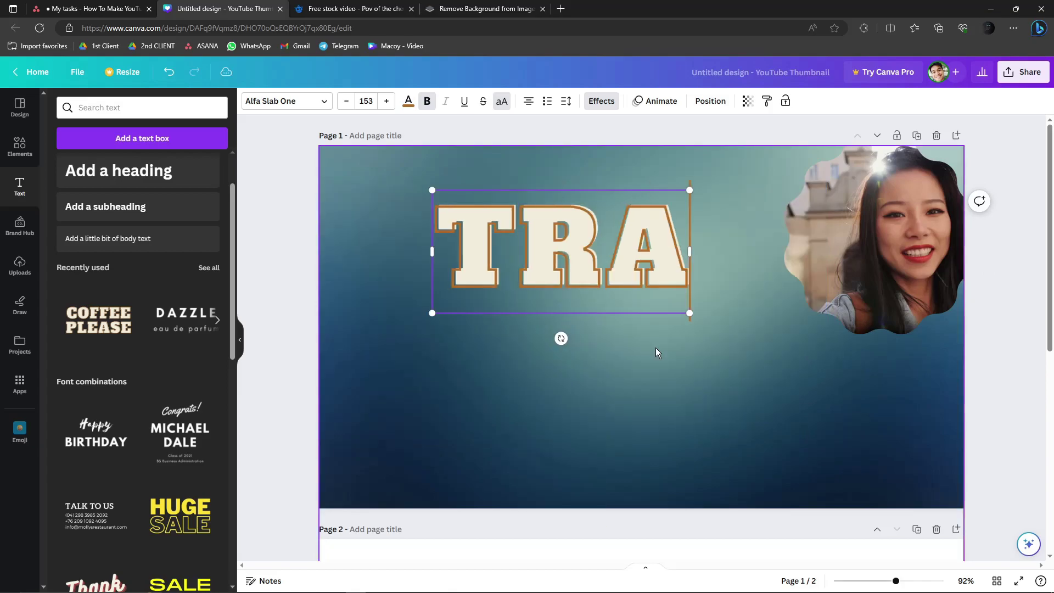
text(VEL)
Reduce the font size of the TRAVEL title to 121.
key(ctrl+a)
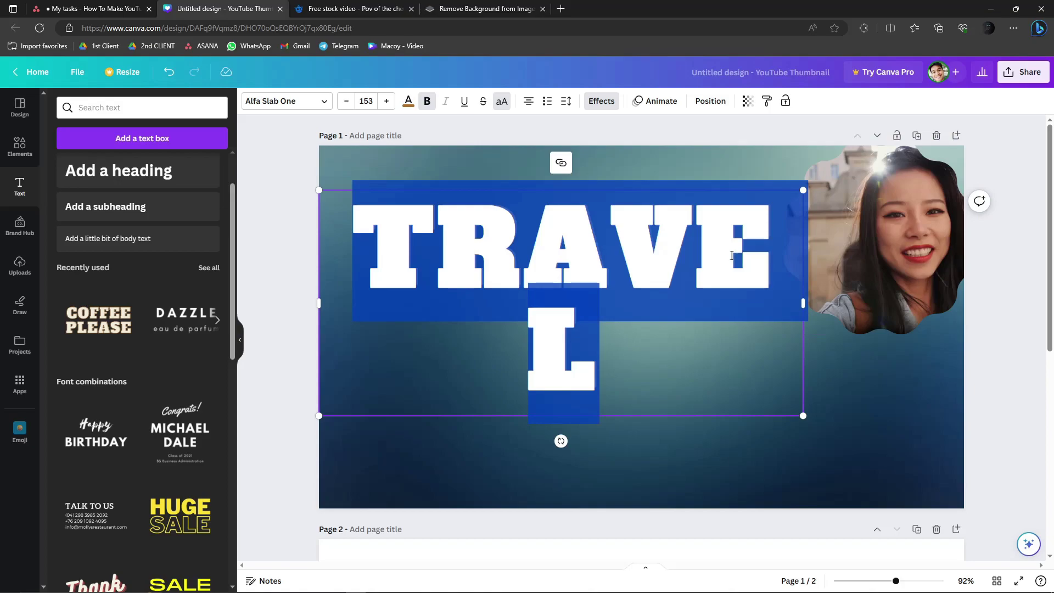
click(347, 102)
click(346, 102)
click(347, 102)
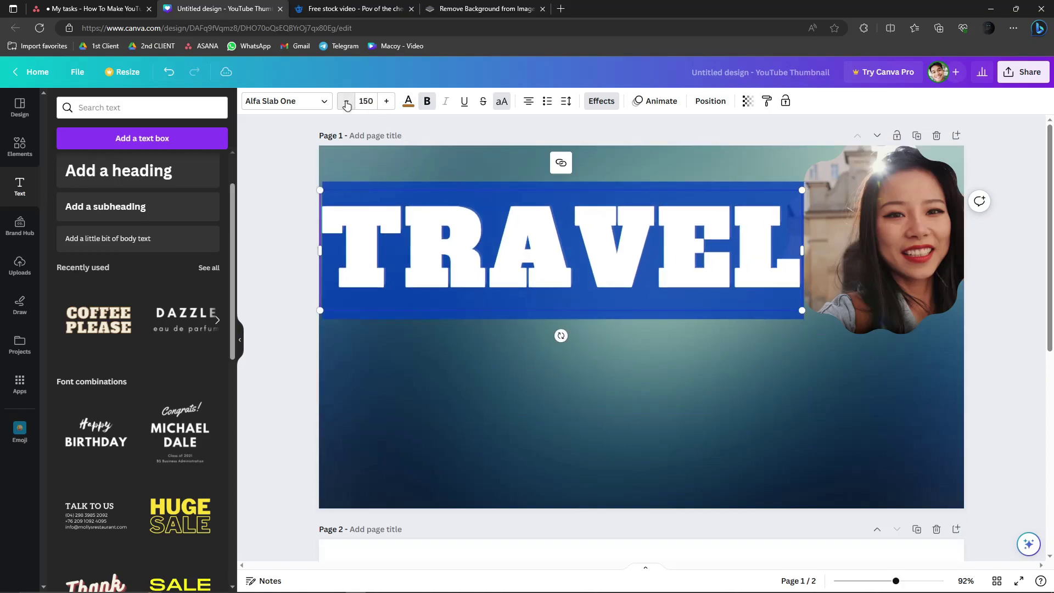
click(346, 102)
click(347, 102)
click(346, 102)
click(347, 102)
click(346, 102)
click(346, 102)
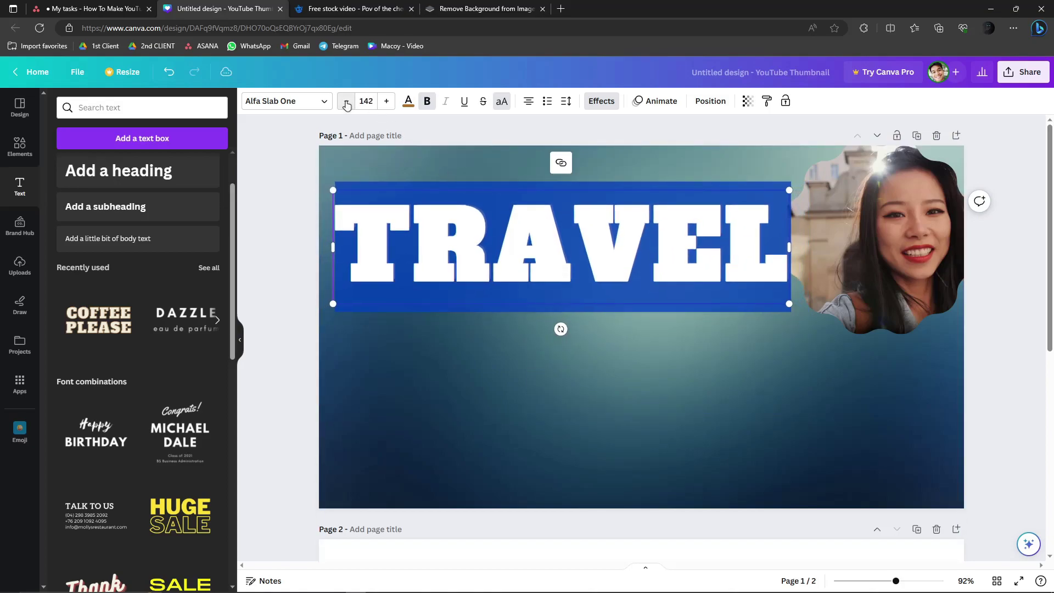
click(346, 103)
click(347, 102)
click(347, 102)
click(347, 102)
click(347, 102)
click(347, 102)
click(347, 102)
click(347, 102)
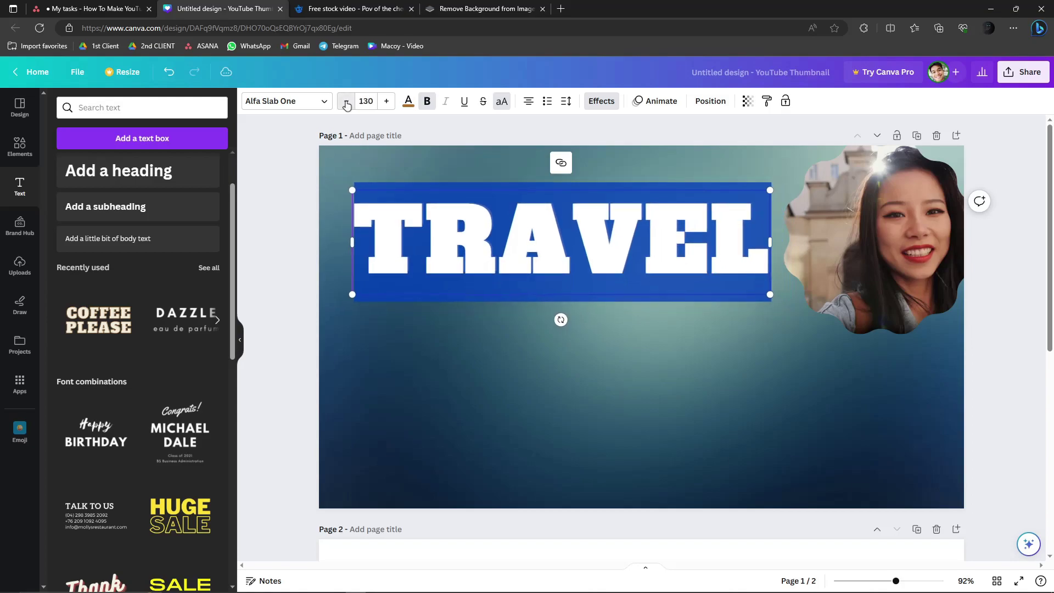
click(346, 102)
click(347, 102)
click(347, 102)
click(346, 102)
click(599, 264)
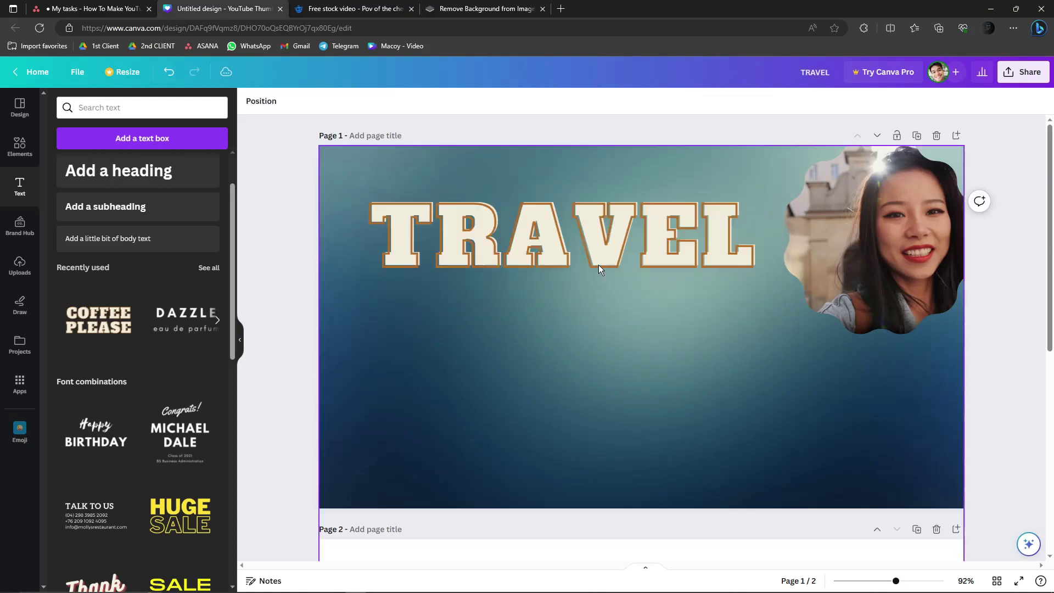
Centre the TRAVEL title below the middle of page 1 and place the framed photo centred directly above it.
mouse_move(656, 258)
mouse_down()
mouse_move(754, 420)
mouse_move(733, 415)
mouse_move(737, 407)
mouse_up()
drag(883, 273, 665, 277)
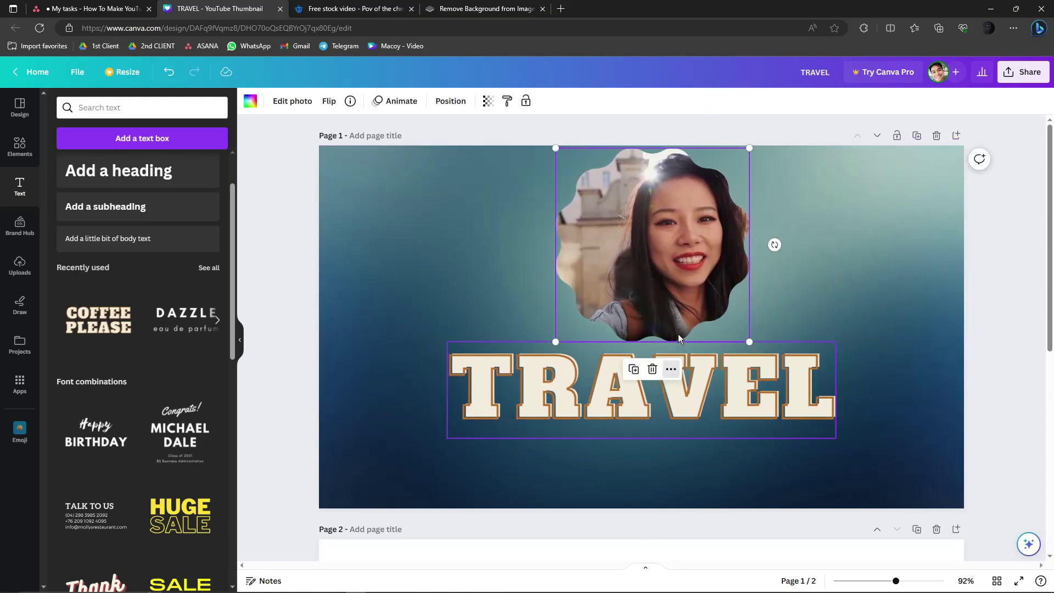
mouse_move(678, 334)
mouse_down()
mouse_move(679, 369)
mouse_move(605, 354)
mouse_move(567, 414)
mouse_move(577, 416)
mouse_up()
click(643, 310)
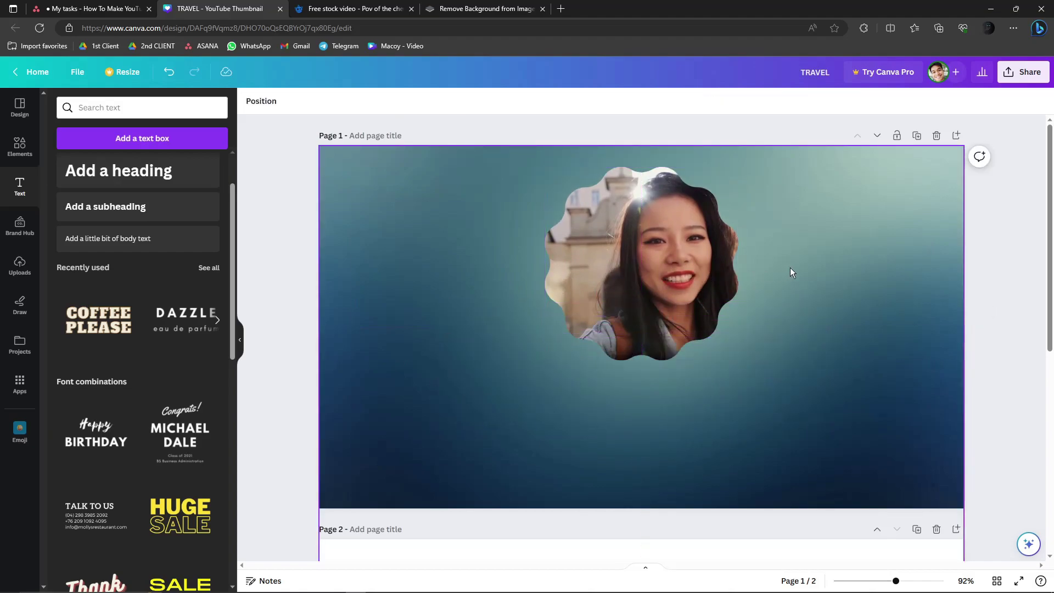
key(ctrl+z)
click(693, 279)
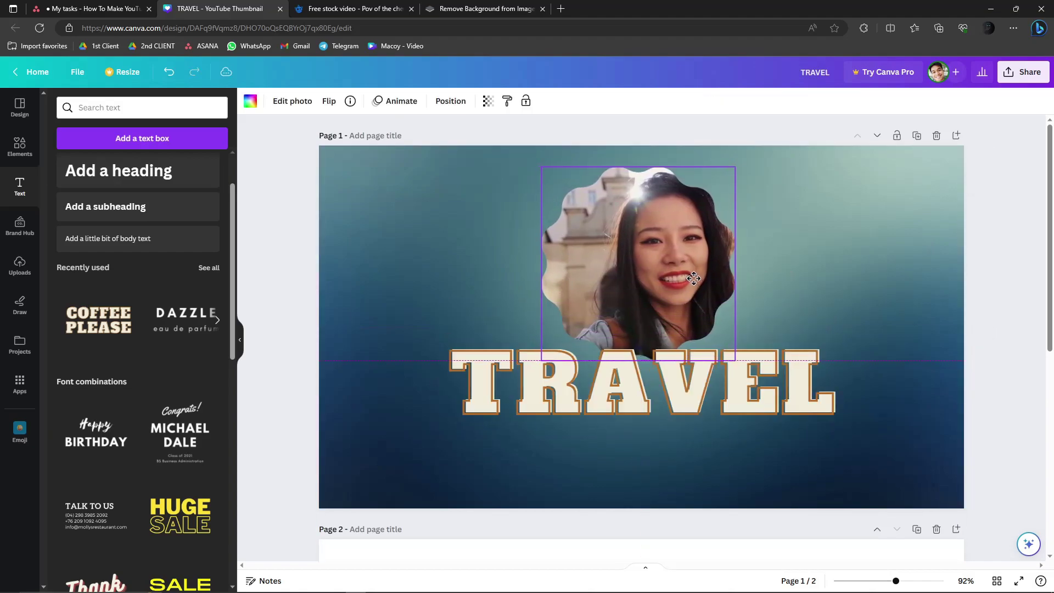
drag(693, 278, 697, 277)
click(693, 342)
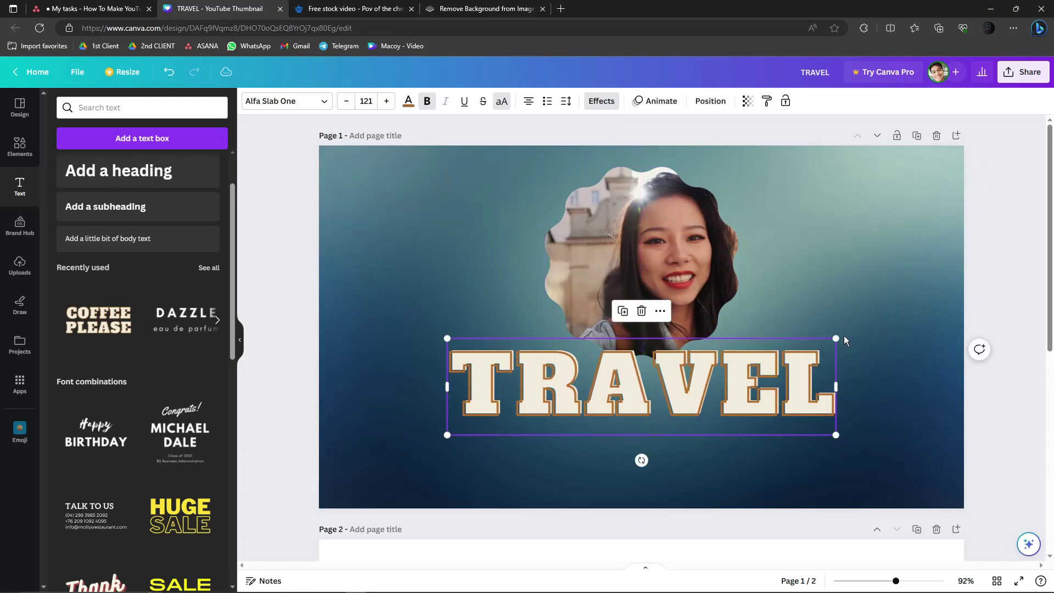
click(878, 327)
Enlarge the framed photo slightly left of the page centre and shift the TRAVEL title down and left across its lower edge.
click(691, 309)
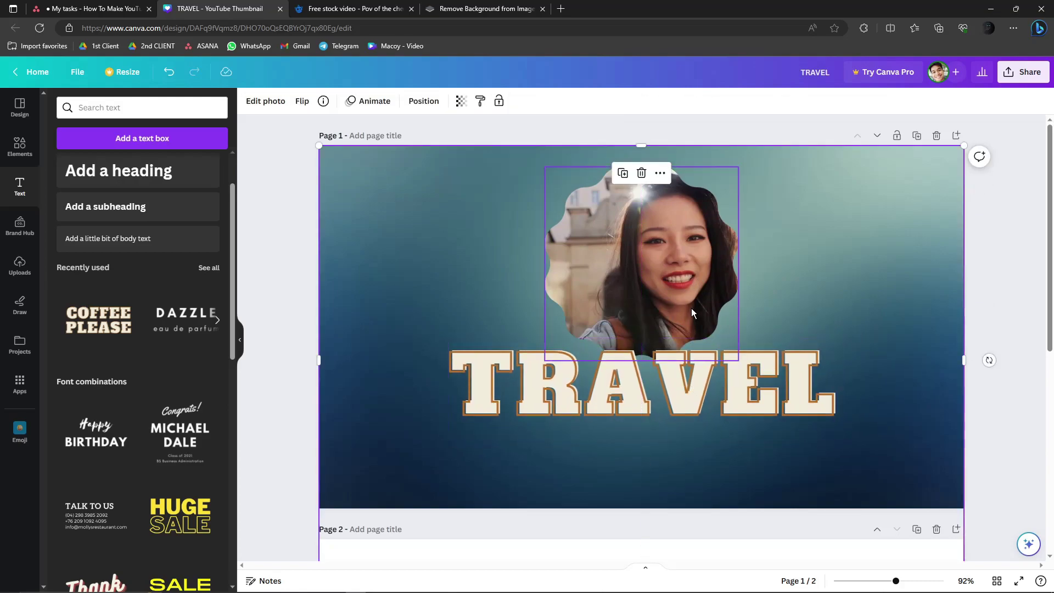
drag(691, 308, 679, 319)
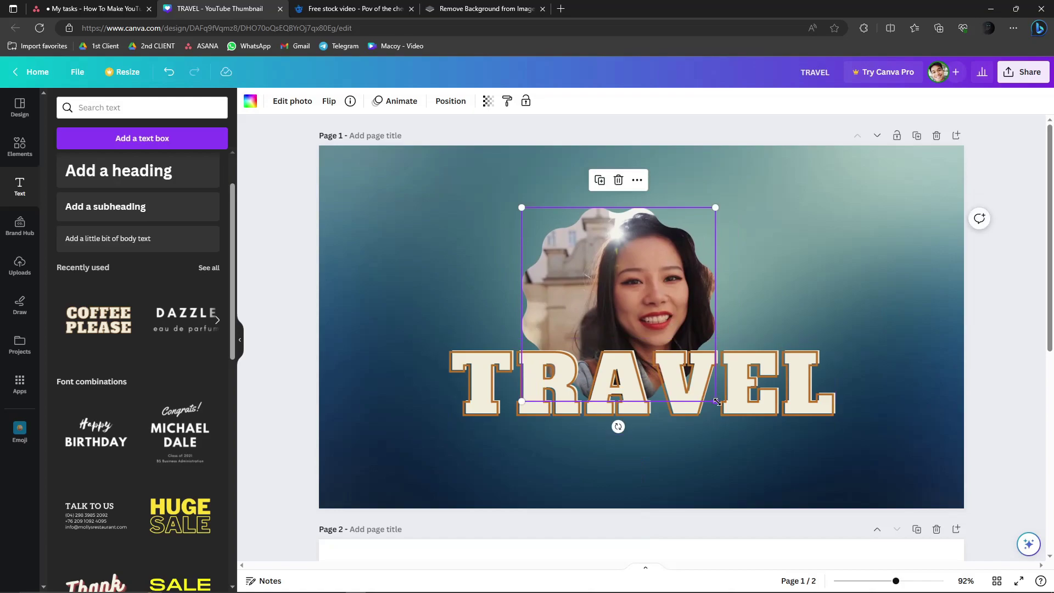
drag(726, 404, 782, 467)
mouse_move(694, 328)
mouse_down()
mouse_move(769, 313)
mouse_move(709, 278)
mouse_move(619, 286)
mouse_up()
drag(529, 355, 612, 288)
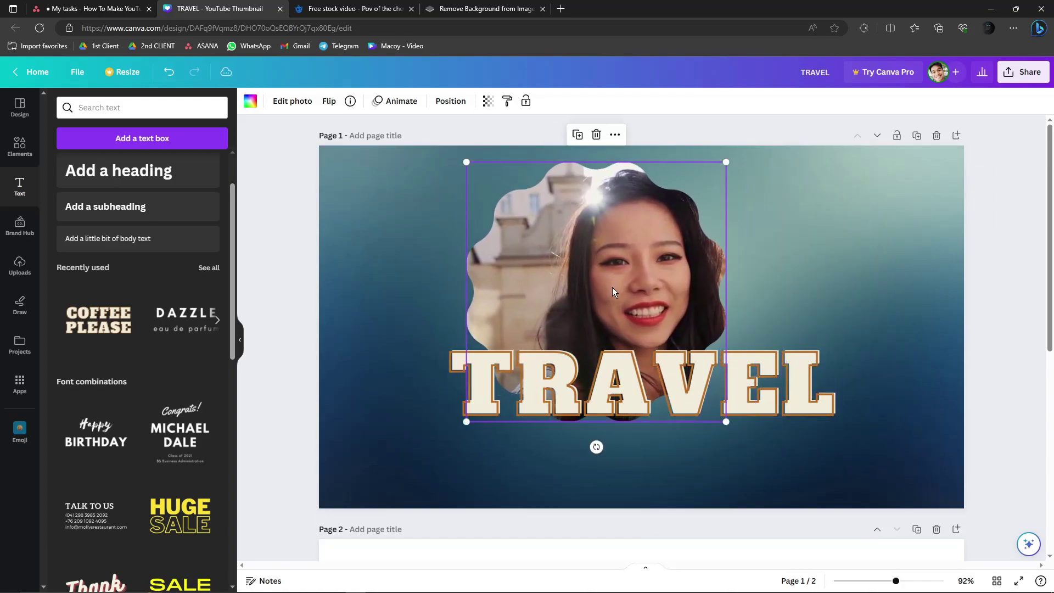
drag(755, 366, 684, 388)
click(806, 372)
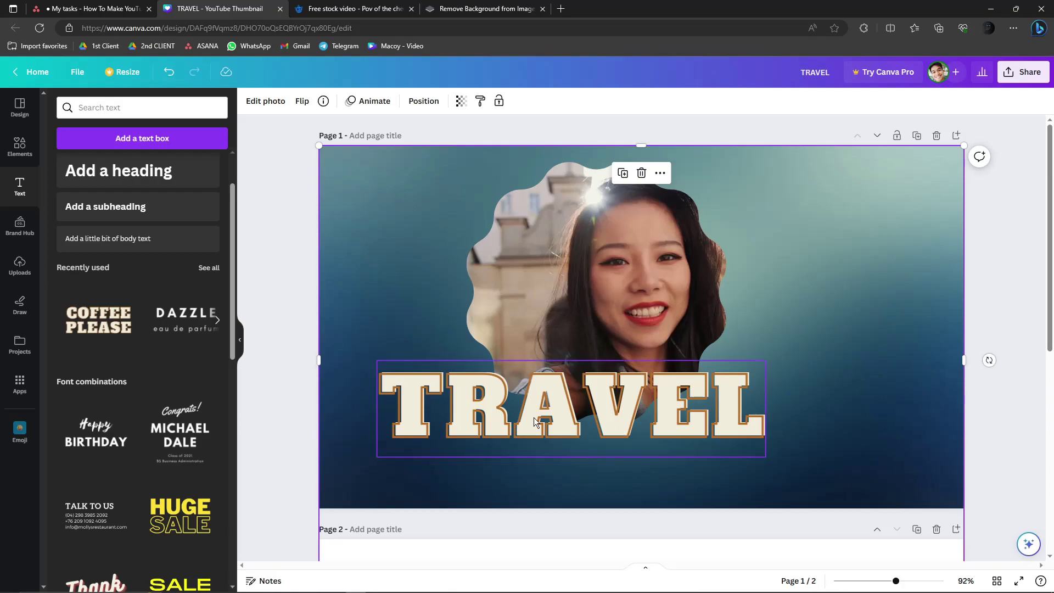
Add a text box reading TEXT BOX, widened and placed in the upper-right area of page 1.
click(161, 143)
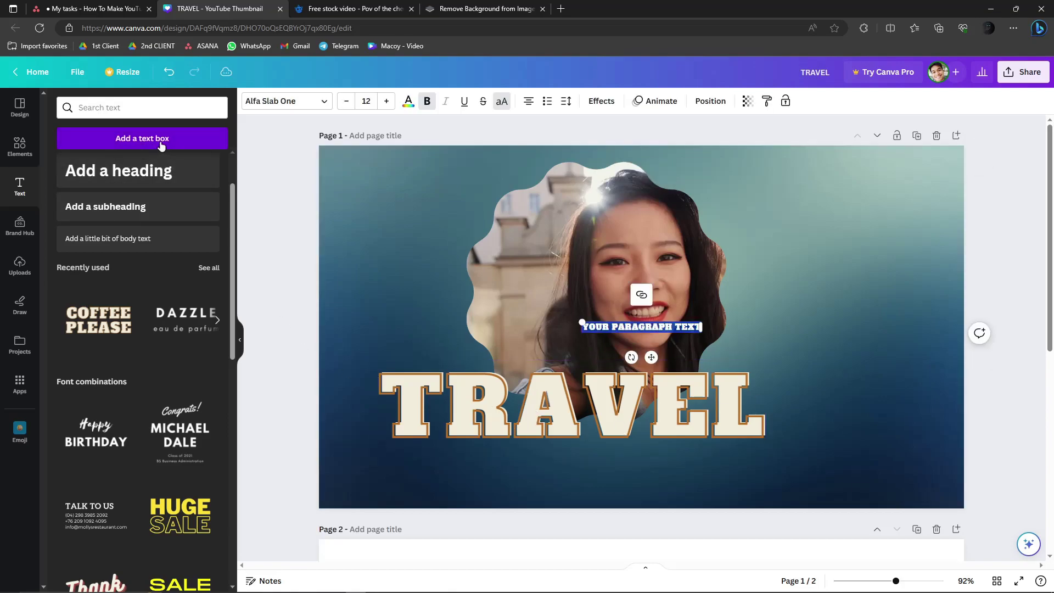
text(TEXT)
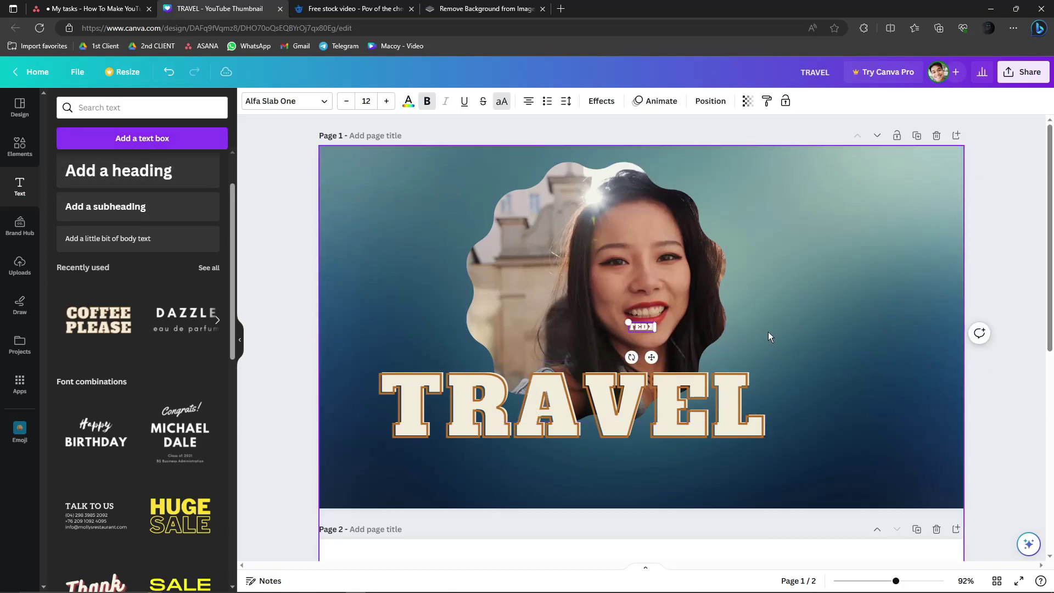
text( BOS)
key(BackSpace)
text(X)
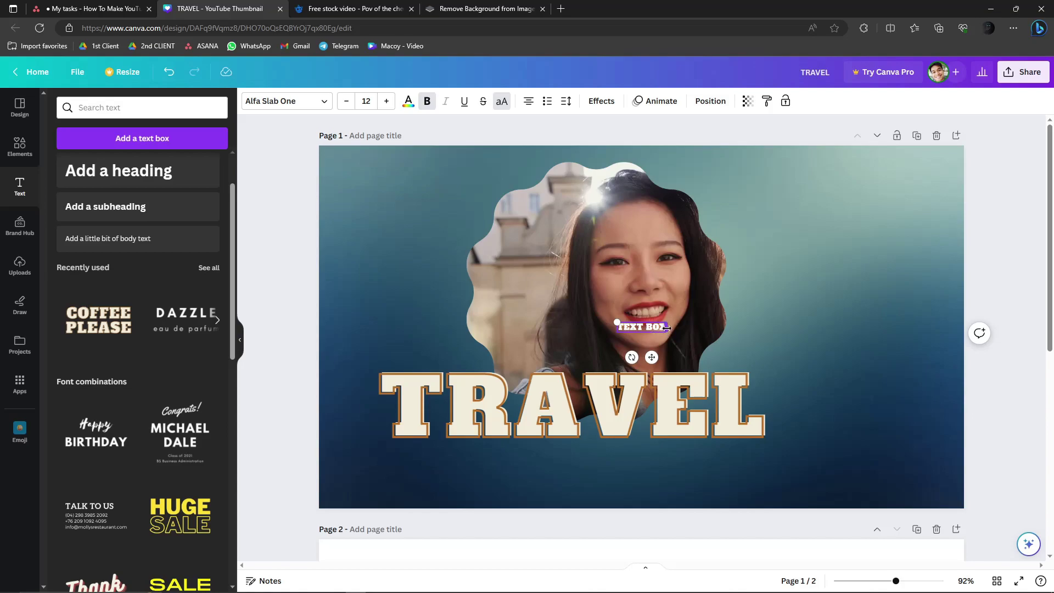
drag(667, 328, 866, 328)
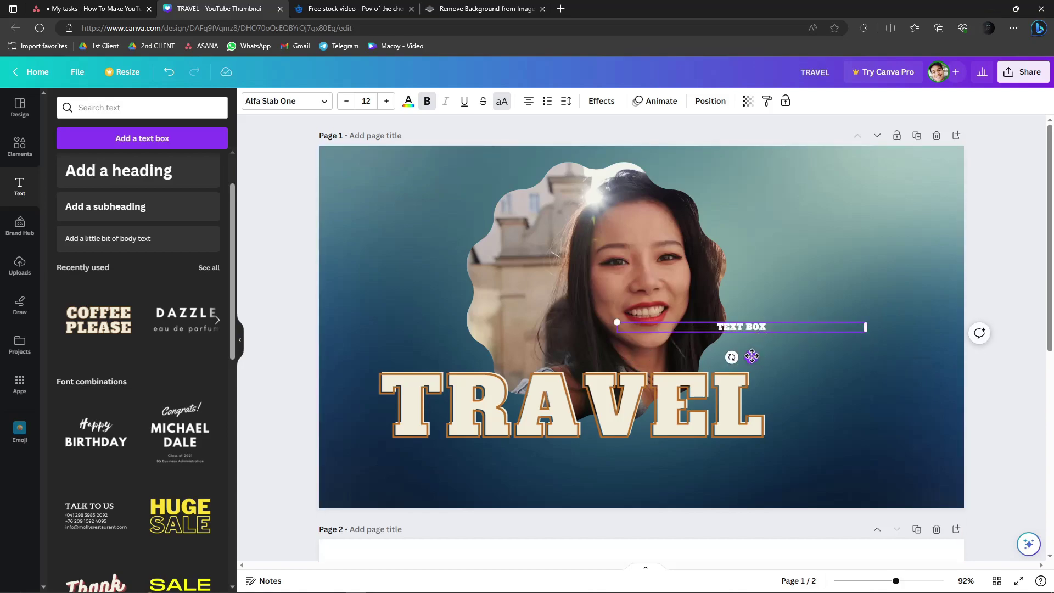
drag(763, 328, 826, 224)
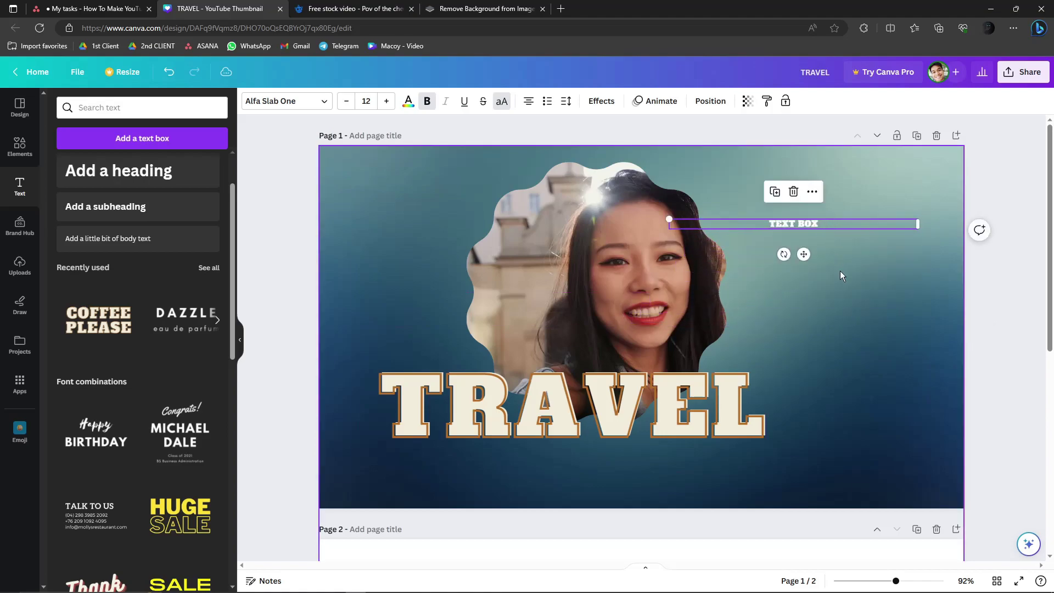
Try Montserrat Classic and Glacial Indifference on the TEXT BOX text and settle on the Roboto font.
click(310, 105)
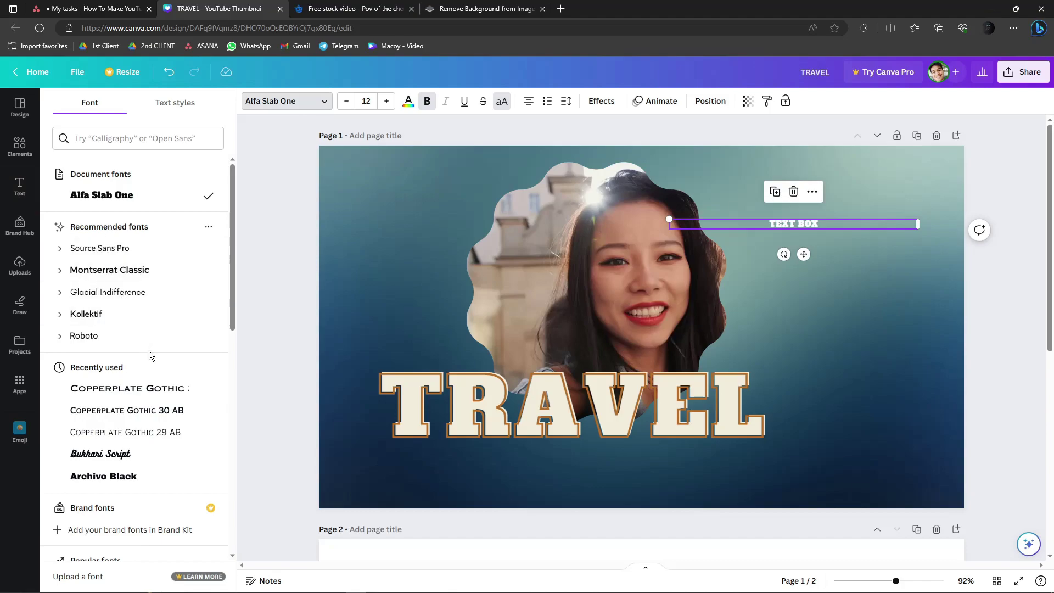
click(121, 269)
click(122, 292)
click(123, 334)
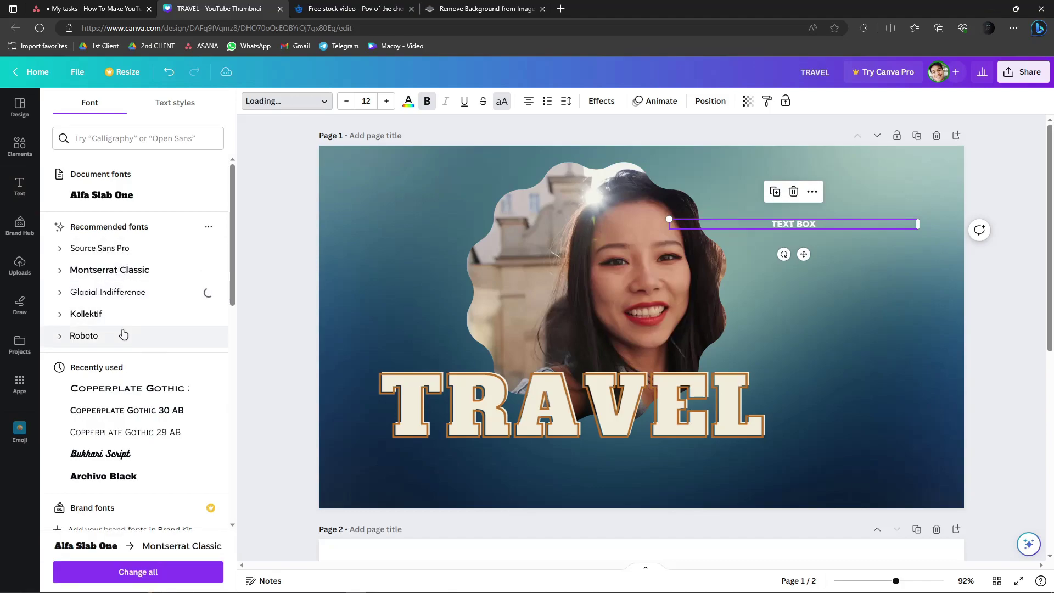
Increase the font size of the TEXT BOX text to 26.
click(386, 102)
click(386, 101)
click(386, 101)
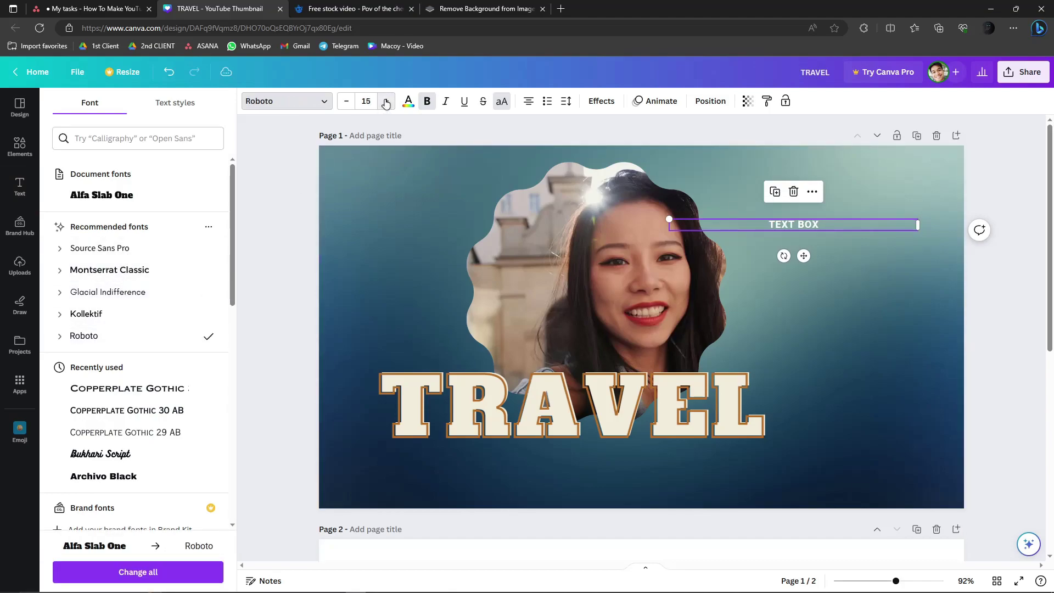
click(386, 101)
click(386, 101)
click(387, 101)
double_click(387, 101)
click(387, 101)
double_click(387, 102)
click(387, 101)
double_click(387, 101)
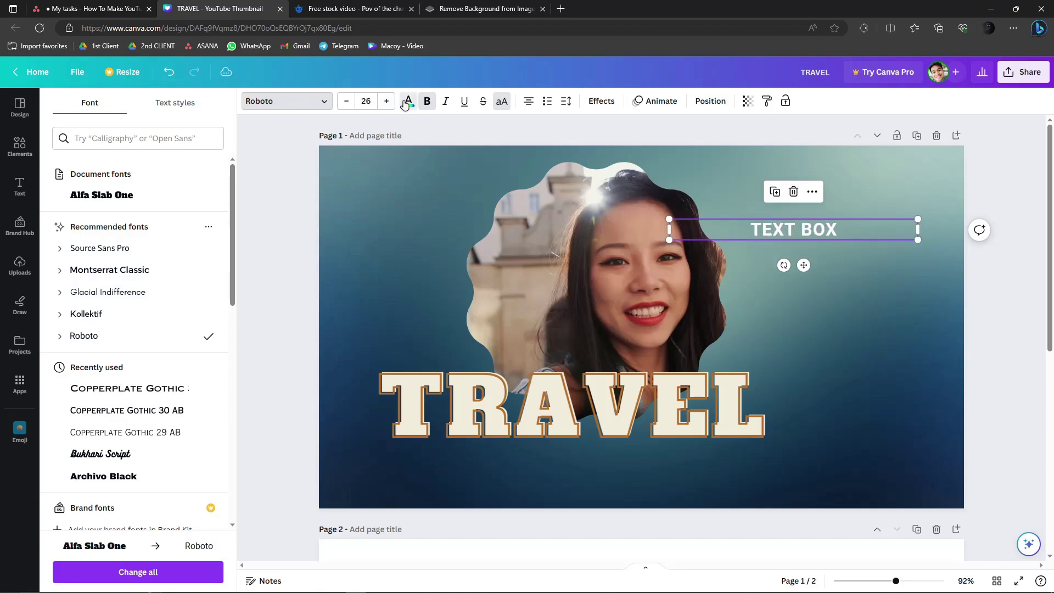
Try several photo colours on the TEXT BOX text and apply the reddish-brown tone taken from the framed photo.
click(406, 103)
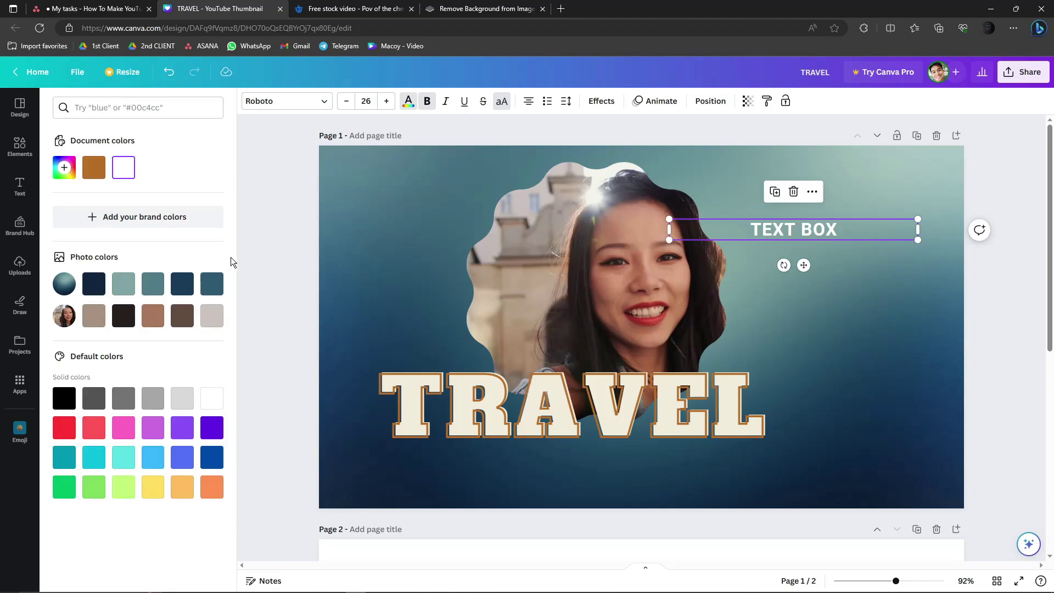
click(95, 285)
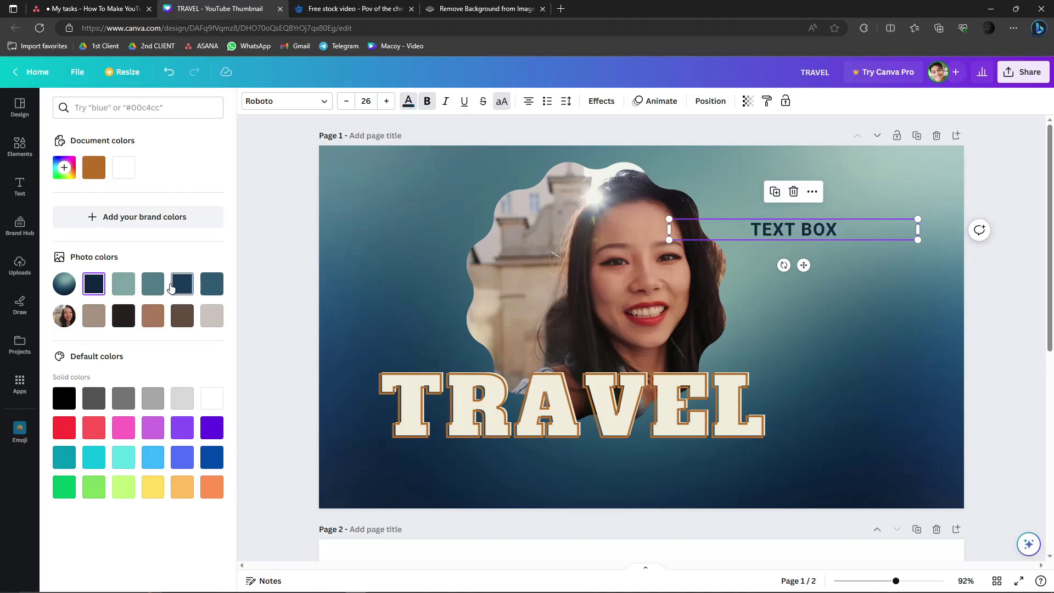
click(153, 284)
click(123, 284)
click(215, 286)
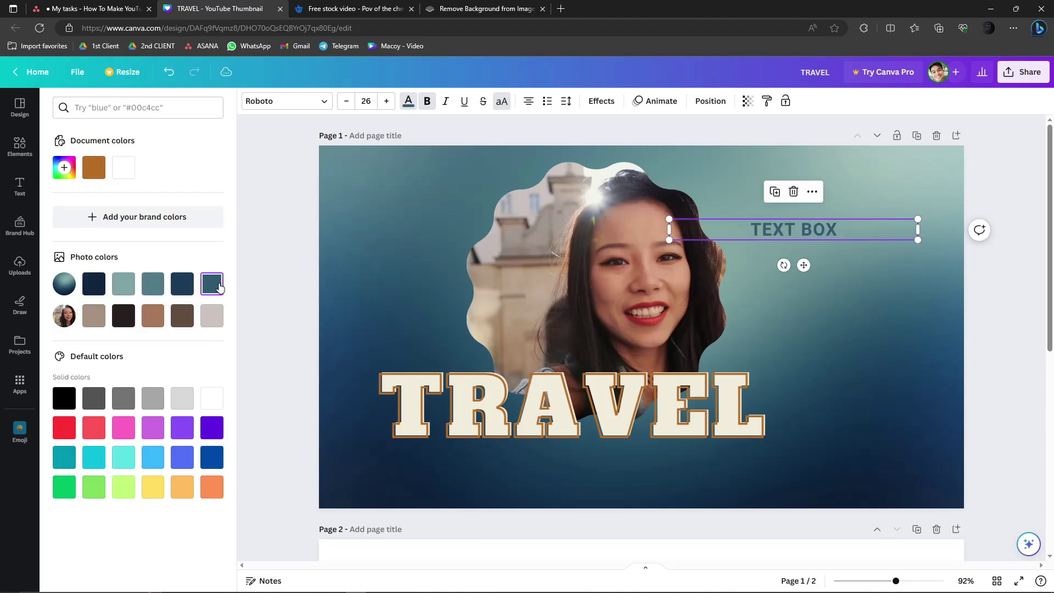
click(124, 315)
click(152, 316)
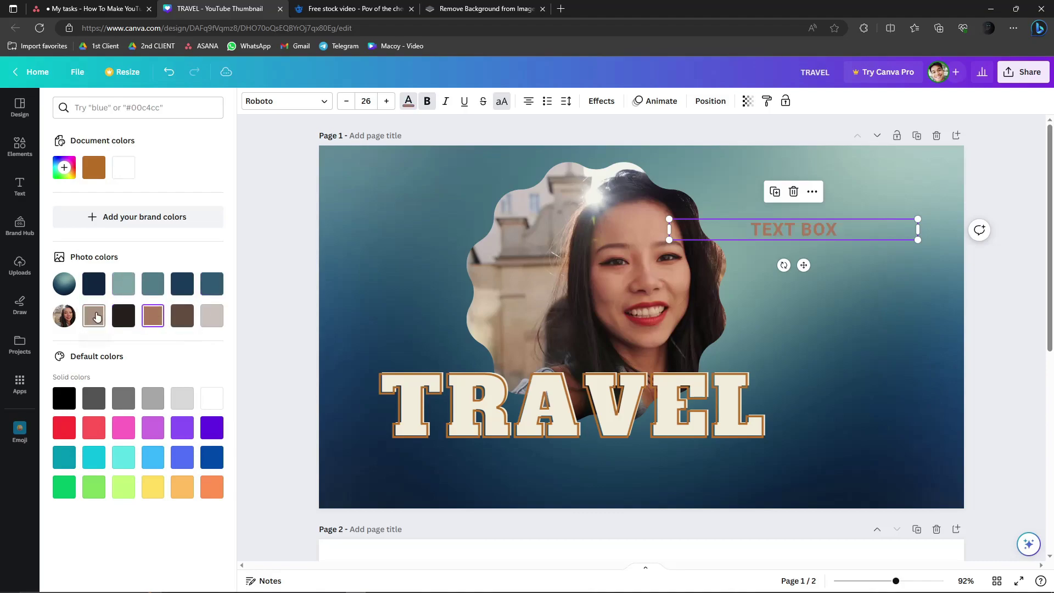
click(124, 316)
click(153, 318)
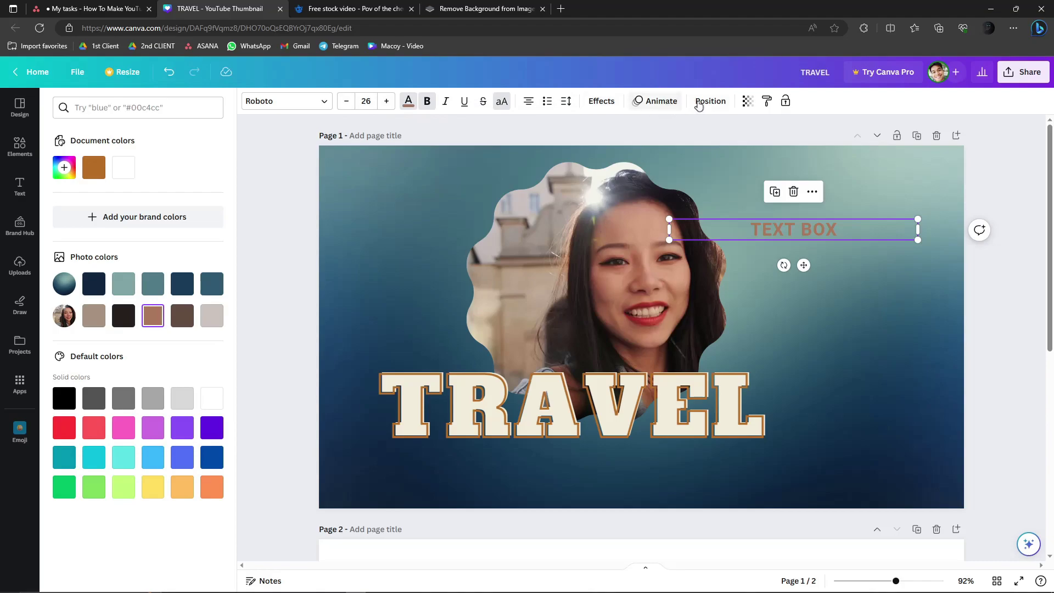
Try the transparency adjustment on the TEXT BOX text, keep it at 100, and apply the Wipe animation.
click(753, 104)
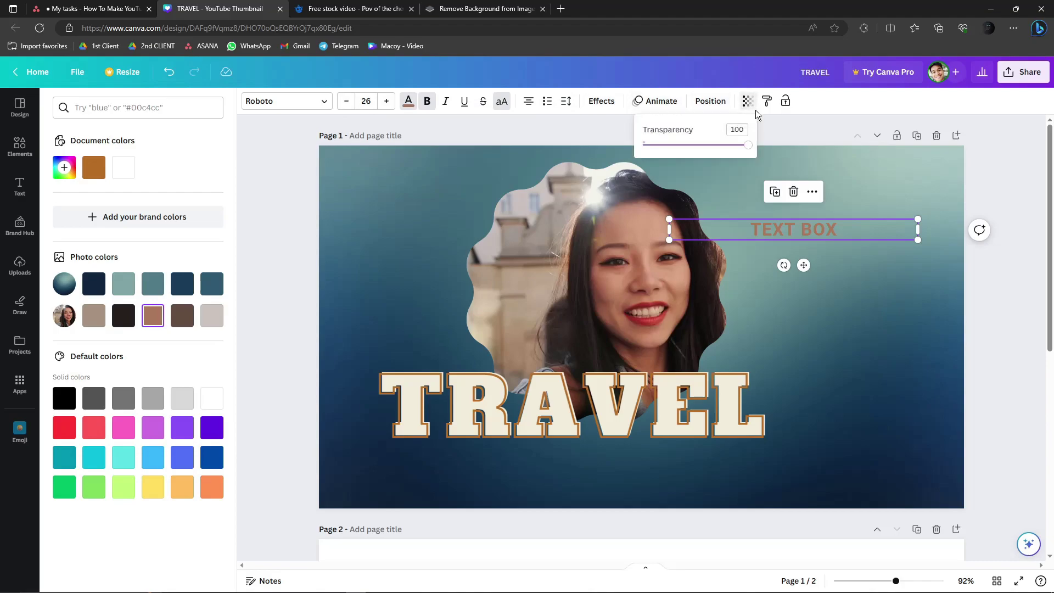
drag(750, 150, 720, 149)
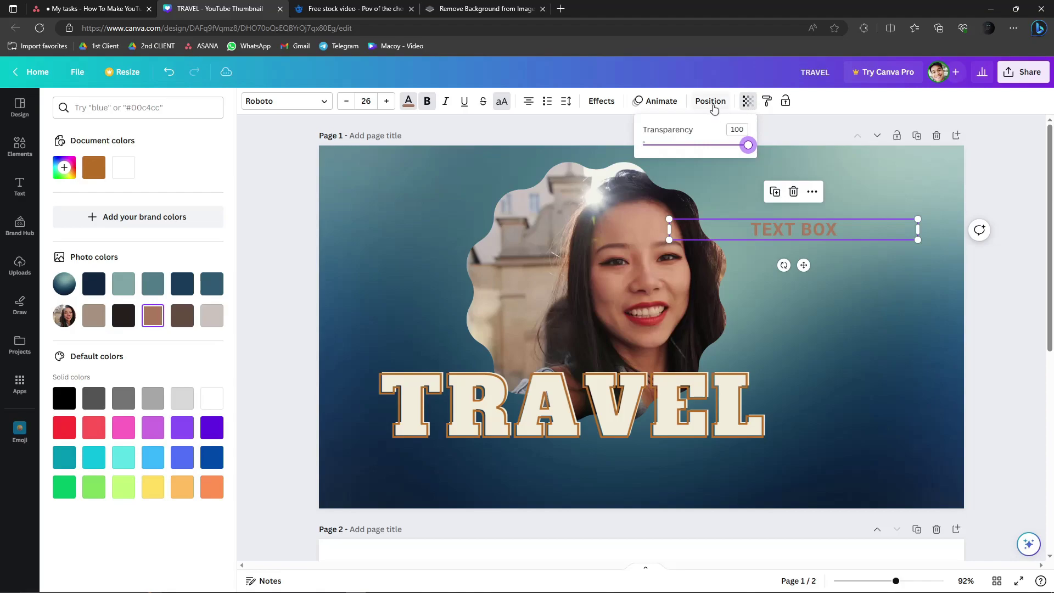
key(Escape)
click(662, 102)
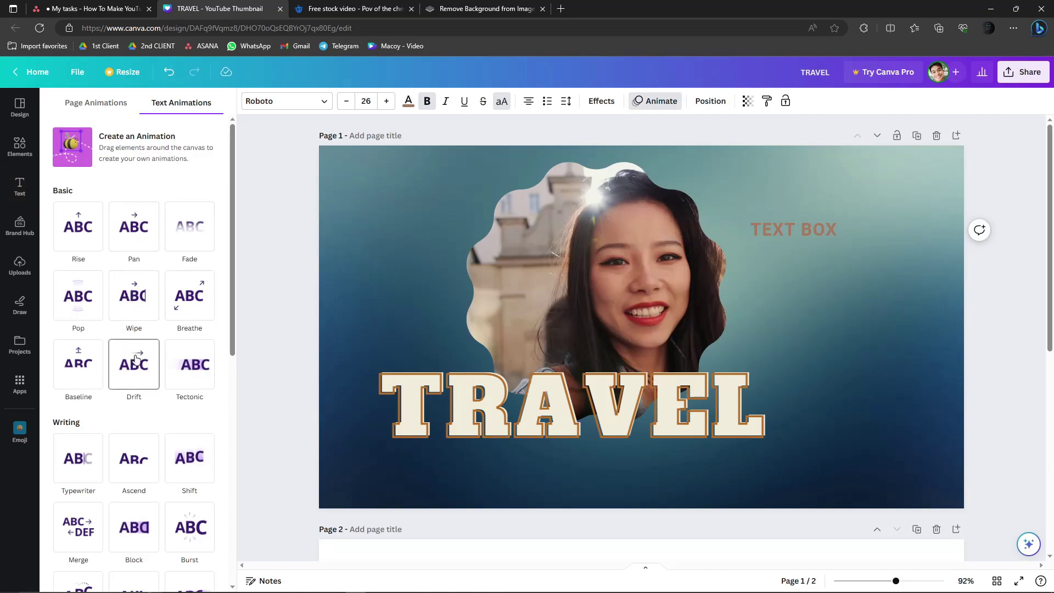
click(134, 296)
Try the Glitch, Neon and Splice effects on the TEXT BOX text and apply the Outline effect.
click(603, 102)
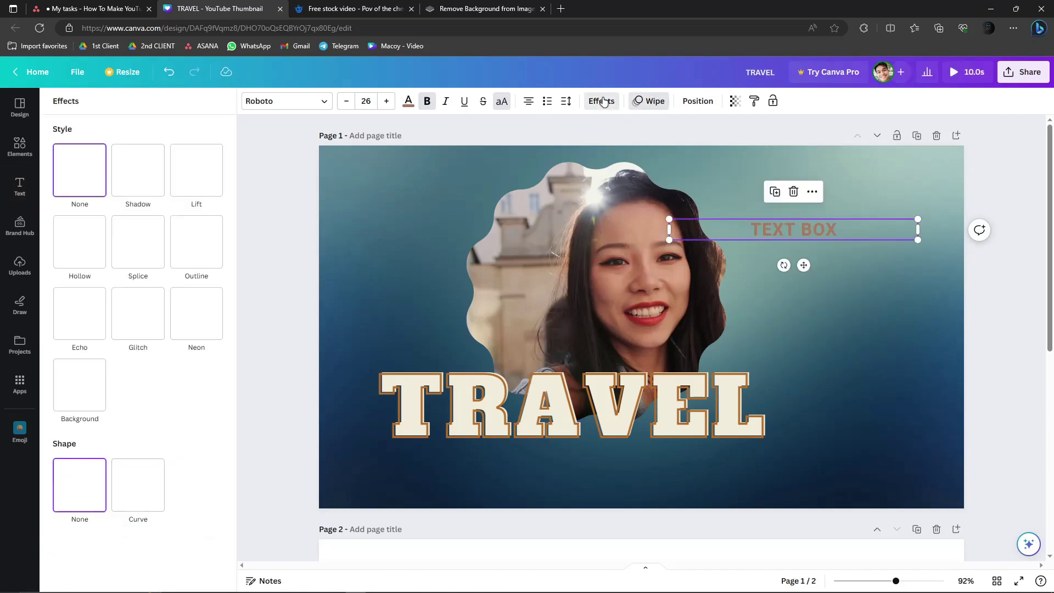
click(152, 313)
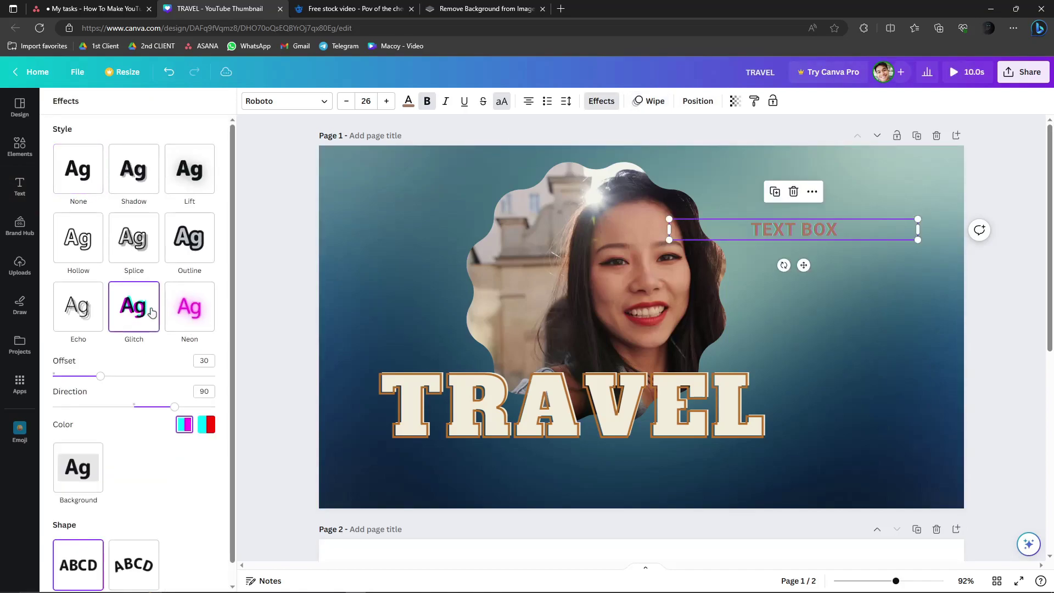
click(209, 306)
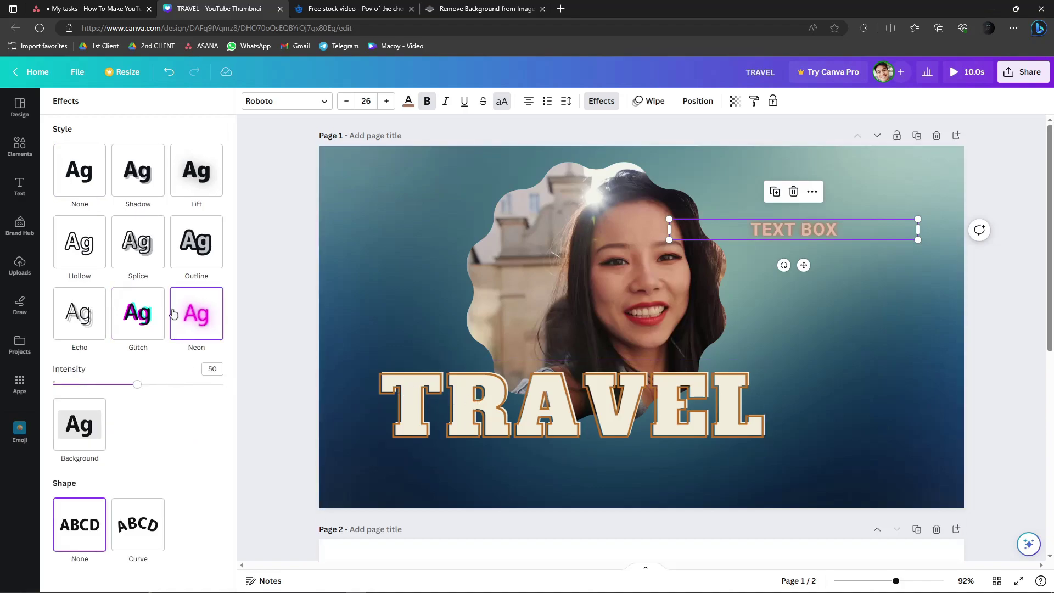
click(137, 242)
click(196, 242)
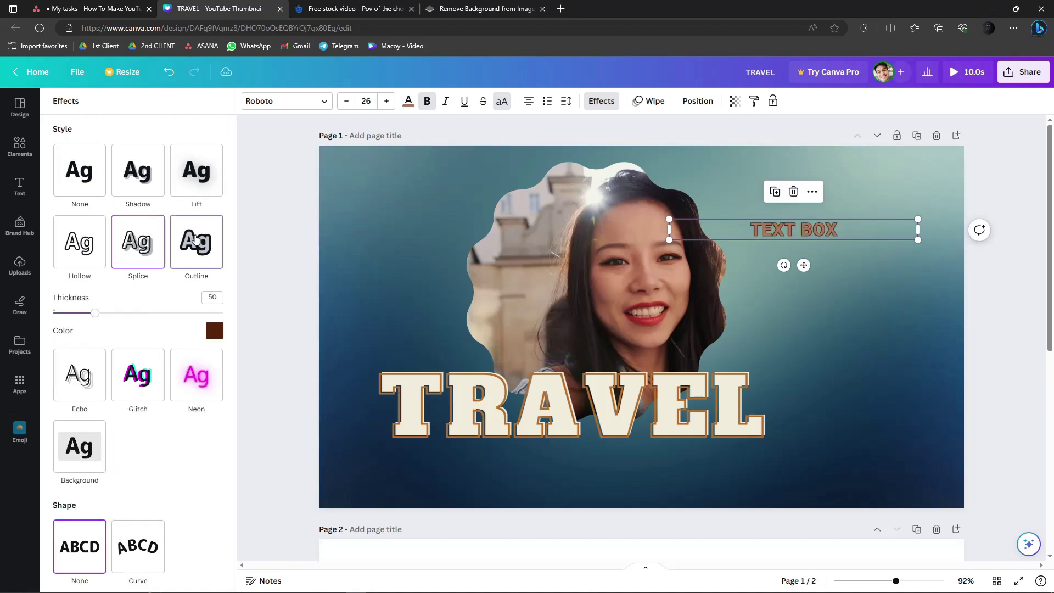
Move the TEXT BOX text lower on page 1, adjust its size, and delete it.
drag(830, 230, 840, 261)
drag(929, 271, 944, 307)
drag(906, 285, 882, 314)
click(858, 288)
click(858, 291)
key(Delete)
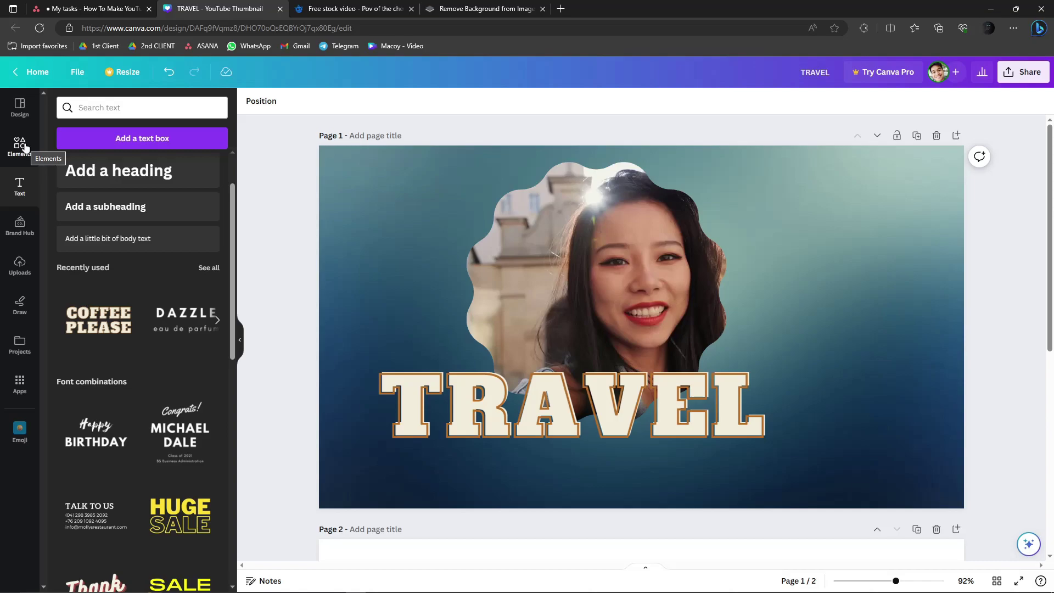
Try to restrict the gradient background image's adjustments to its Background area.
click(821, 190)
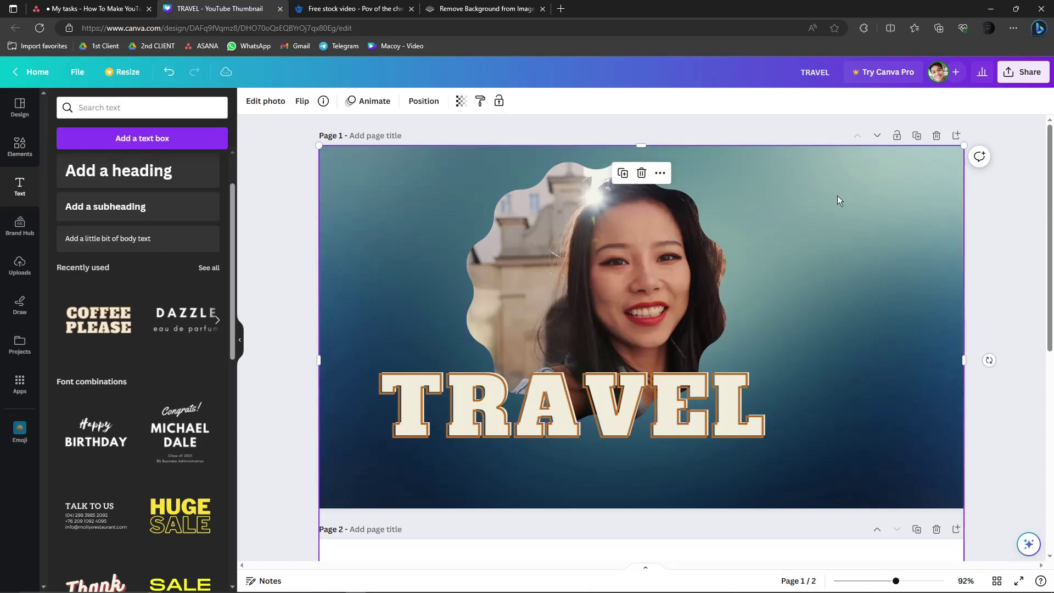
click(1004, 211)
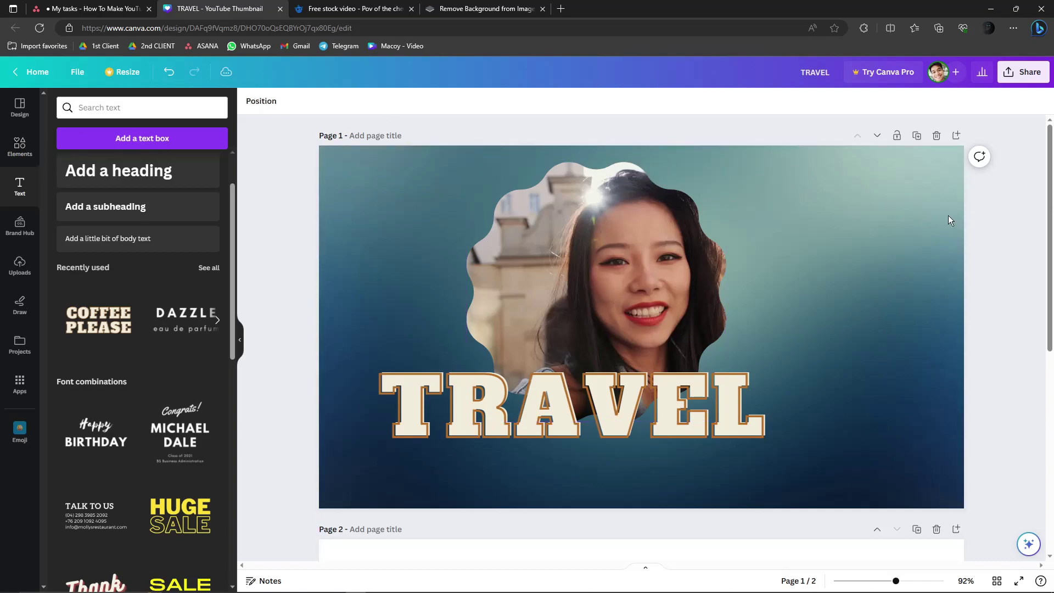
click(899, 213)
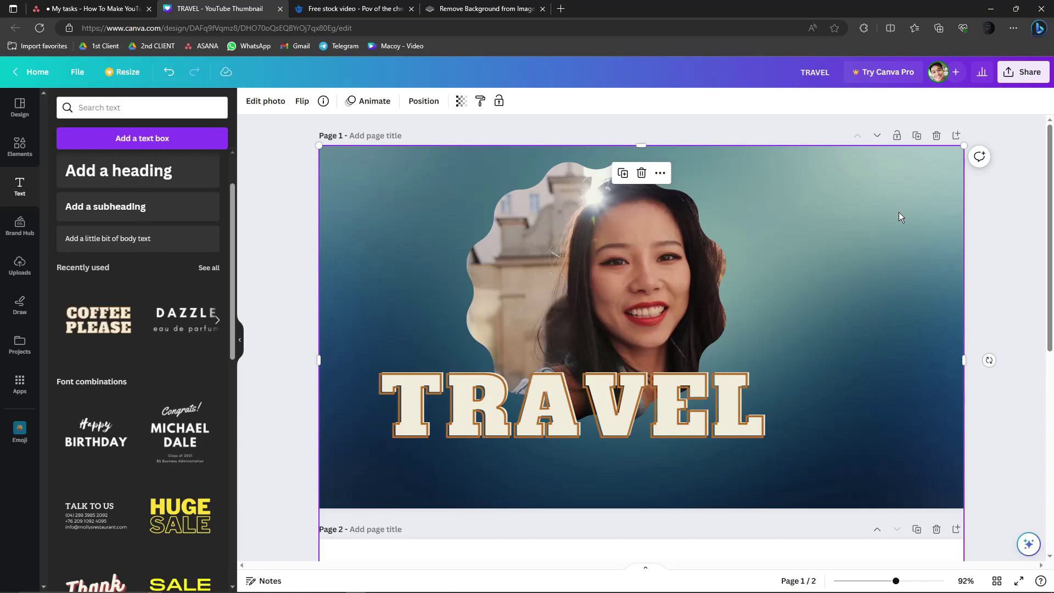
click(889, 193)
click(268, 102)
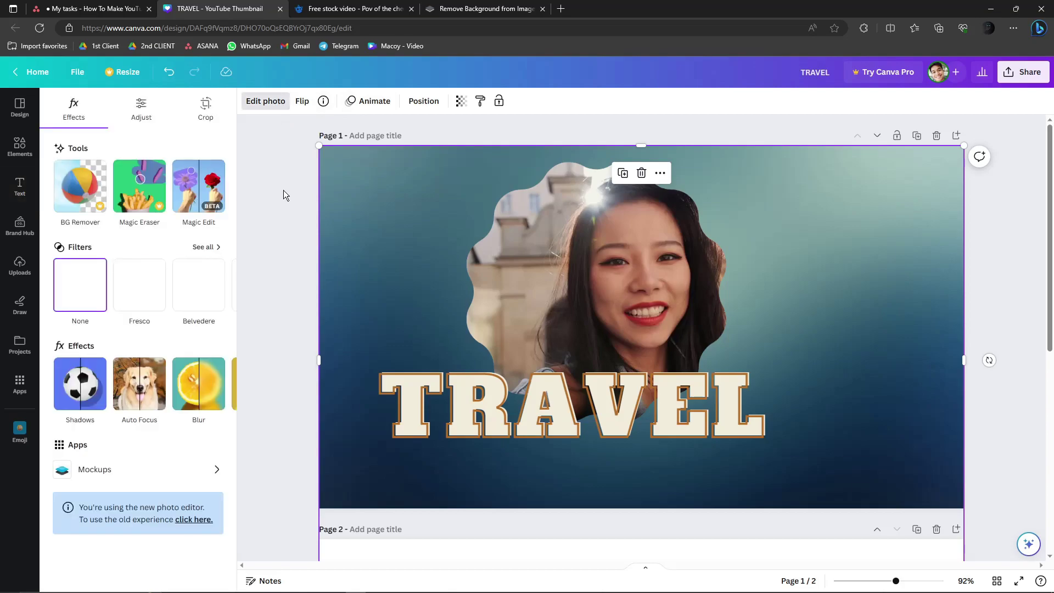
click(141, 110)
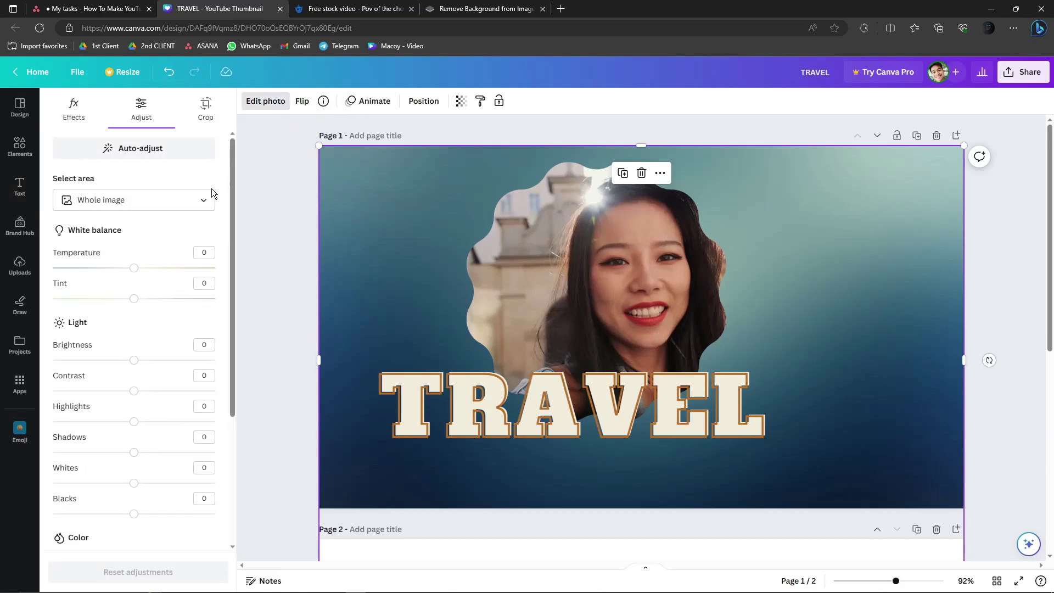
scroll(136, 258, down, 4)
scroll(134, 262, up, 4)
click(203, 203)
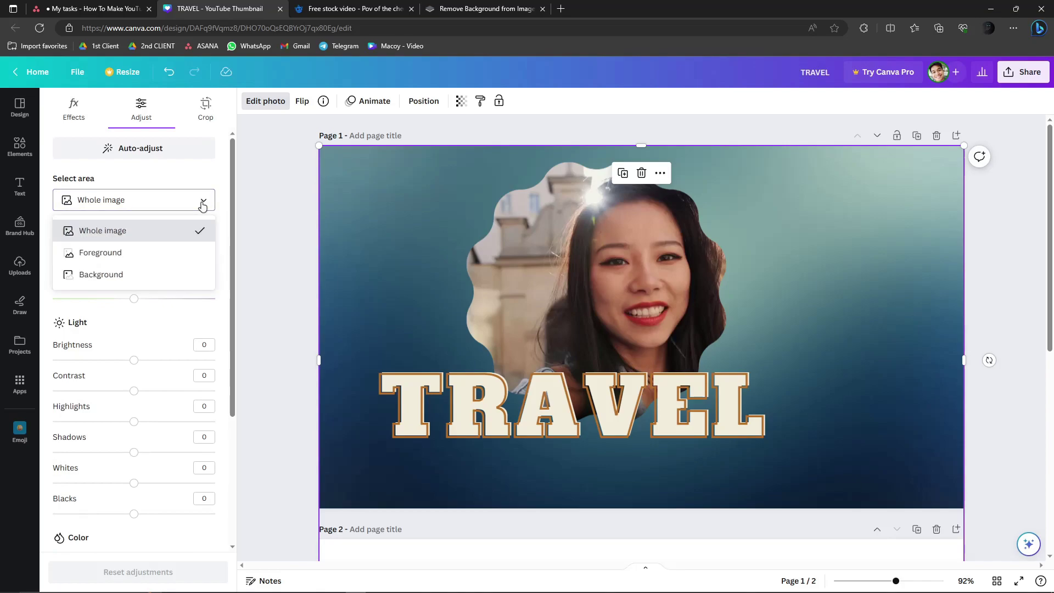
click(156, 276)
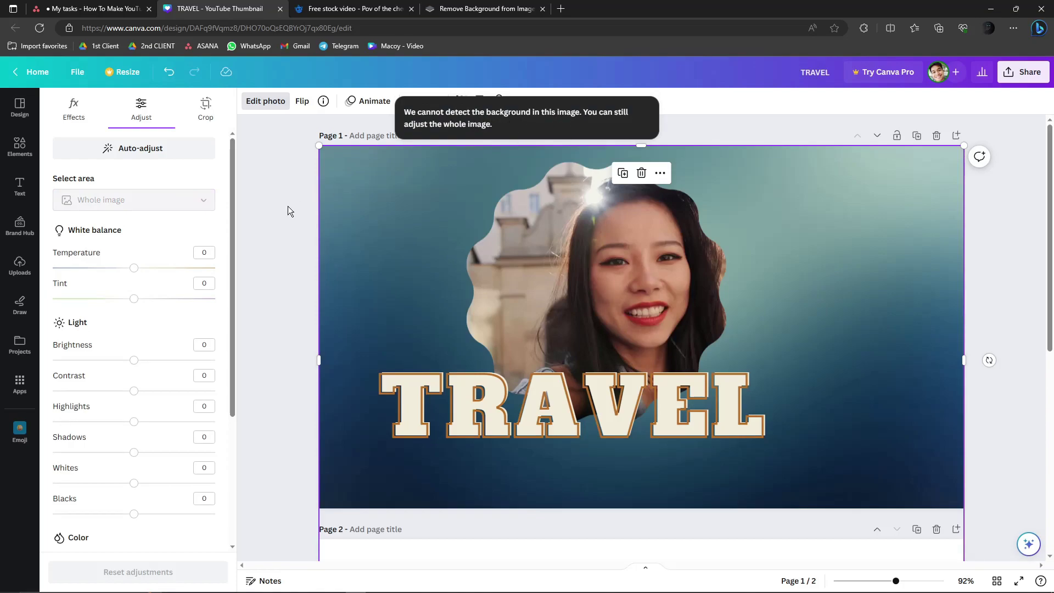
click(592, 209)
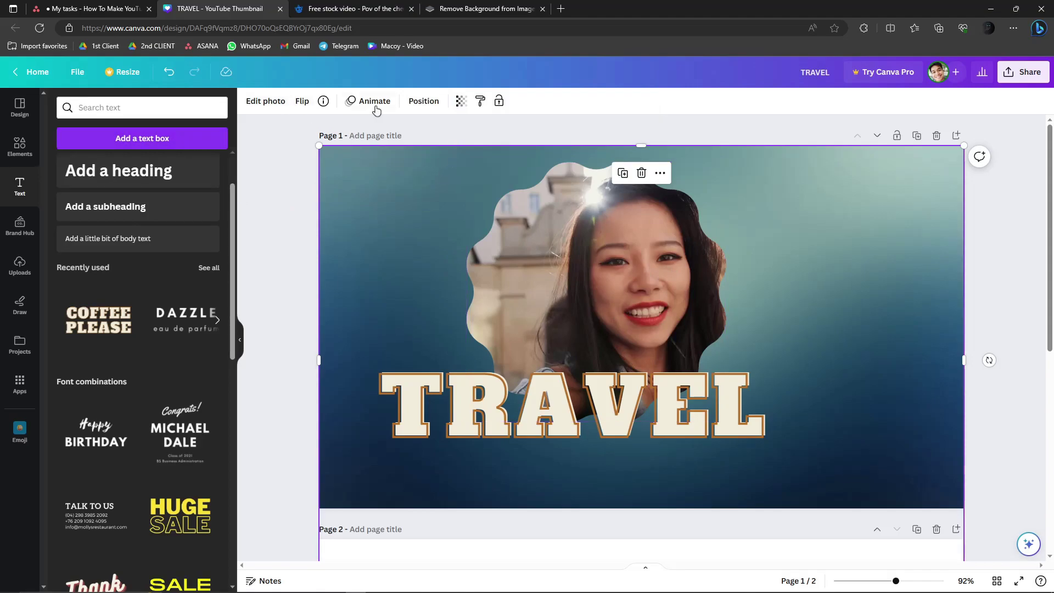
Adjust the gradient background image's light to Brightness 53, Contrast -46 and Highlights 45.
click(266, 101)
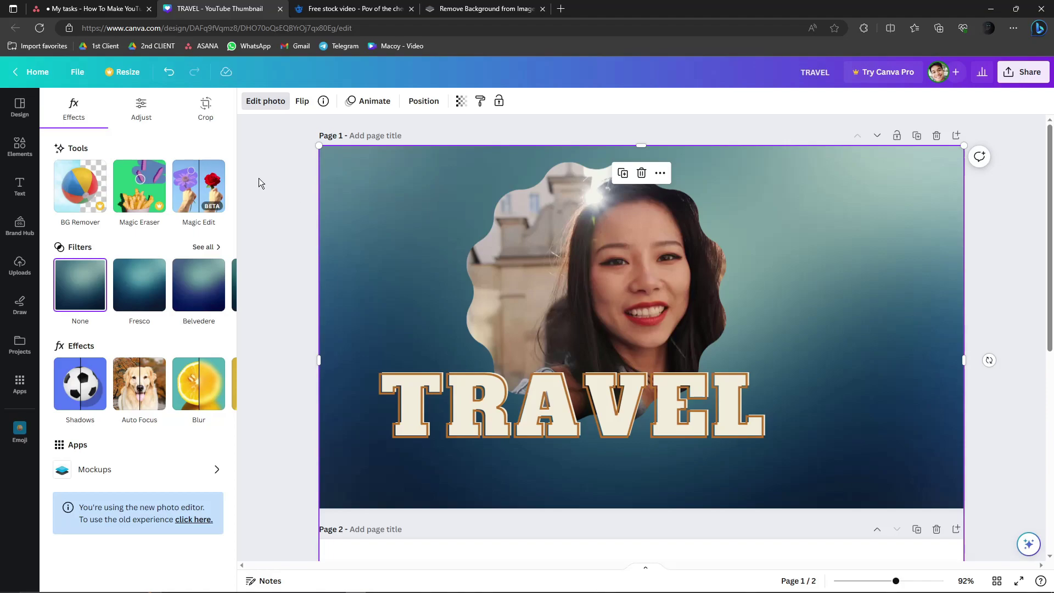
click(141, 107)
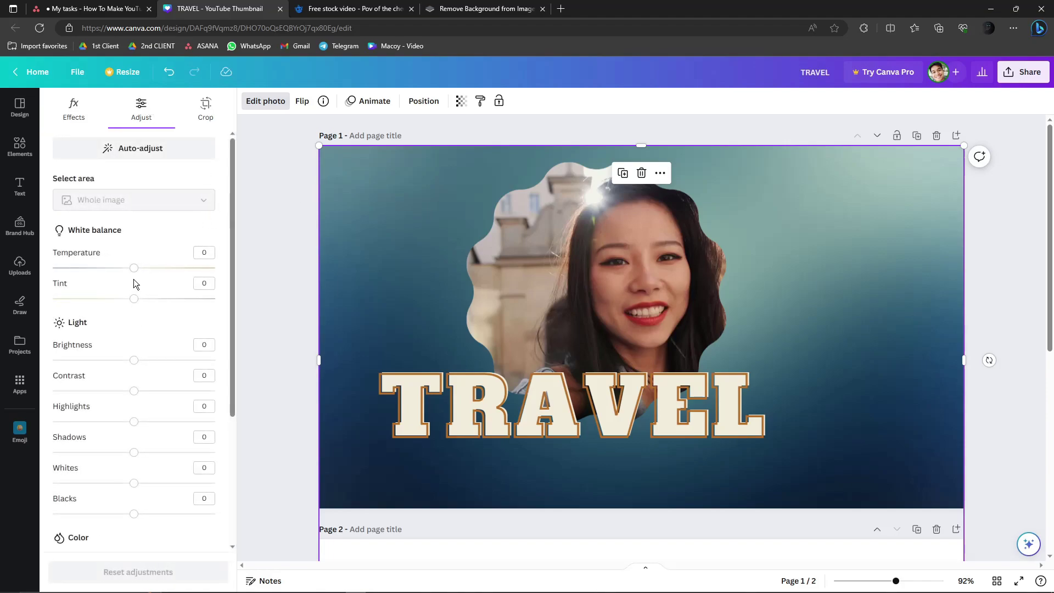
scroll(132, 274, down, 3)
drag(134, 234, 176, 234)
drag(134, 264, 96, 264)
drag(133, 295, 171, 294)
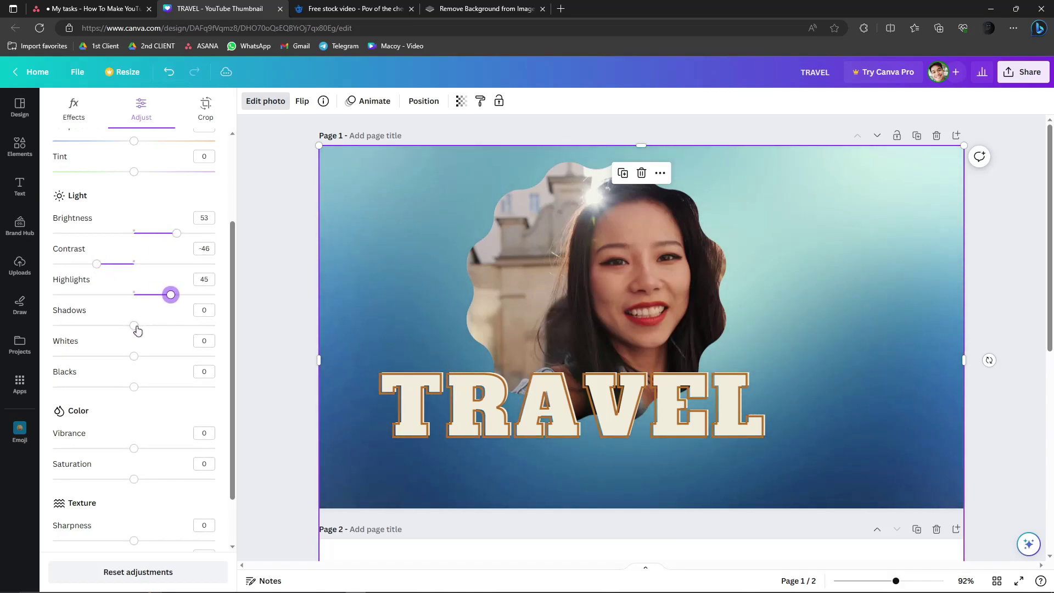
Set the gradient background image's Shadows to 47, Whites to 39 and Blacks to -2, and close the adjustments.
drag(134, 325, 172, 325)
drag(134, 356, 166, 356)
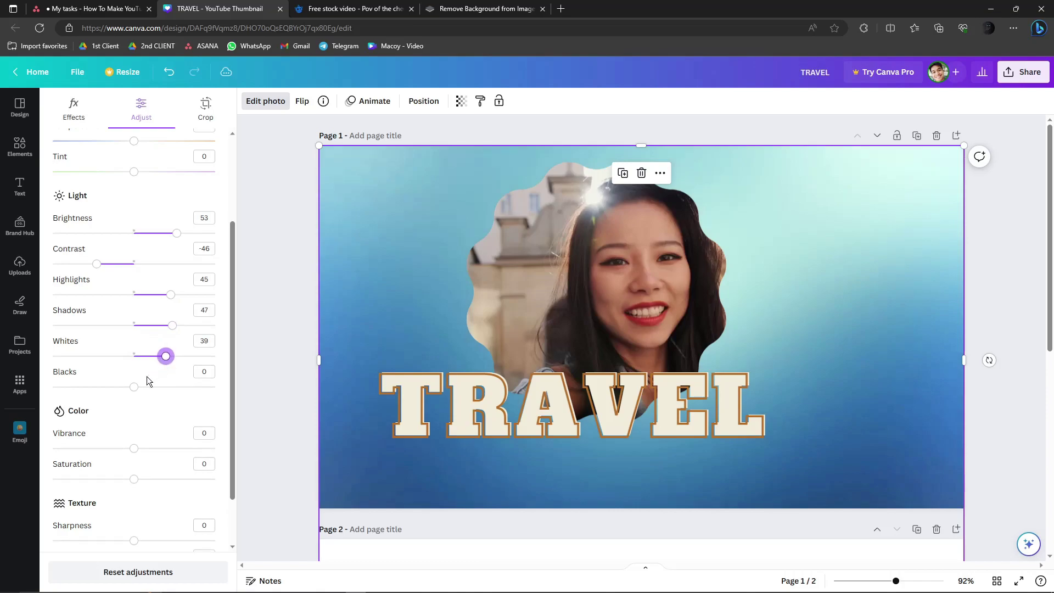
mouse_move(134, 387)
mouse_down()
mouse_move(169, 386)
mouse_move(133, 388)
mouse_up()
scroll(154, 359, down, 2)
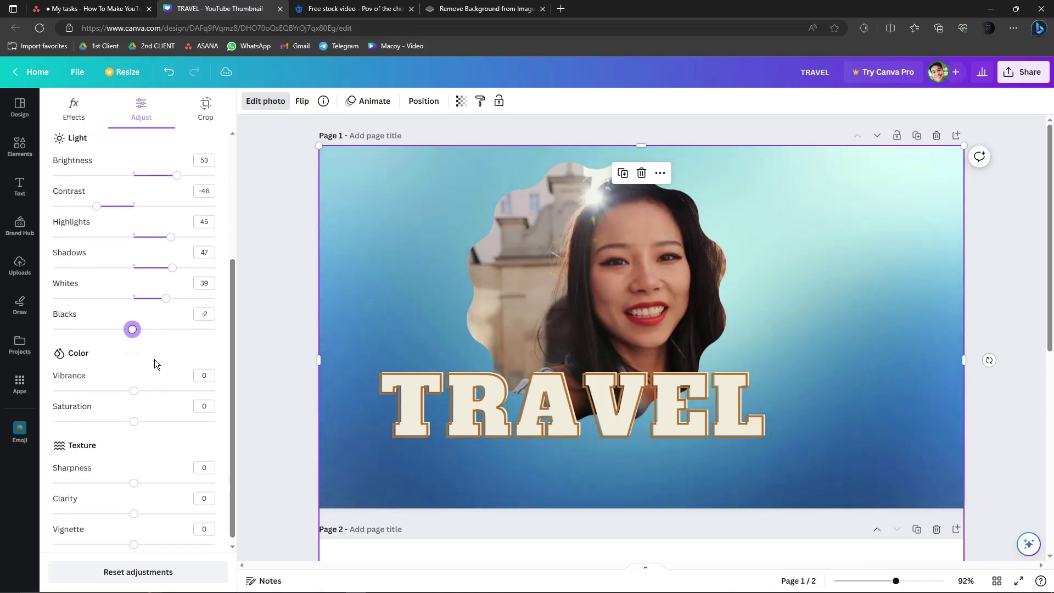
scroll(165, 437, up, 5)
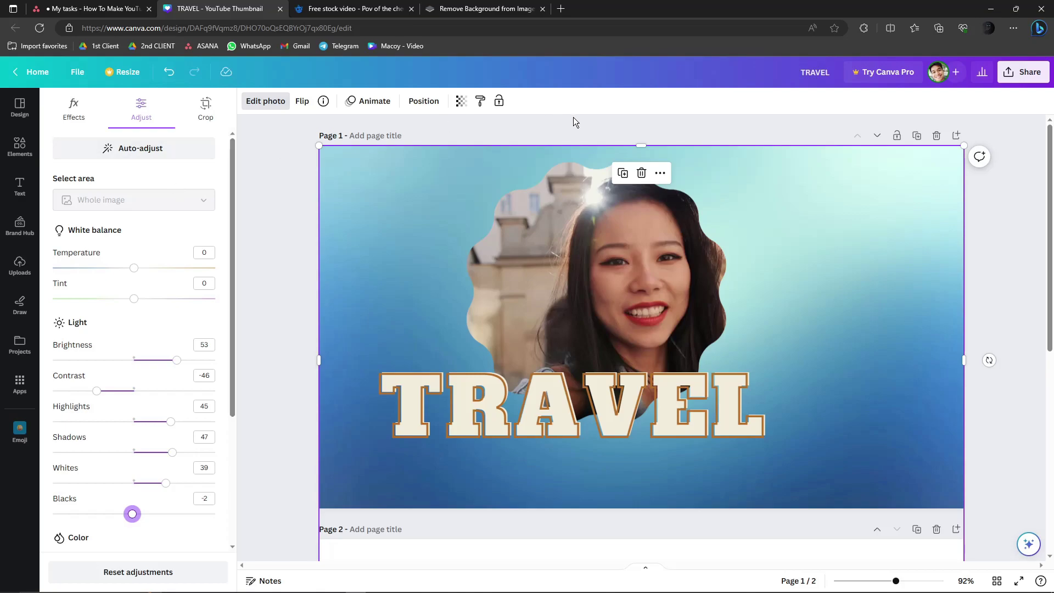
key(Escape)
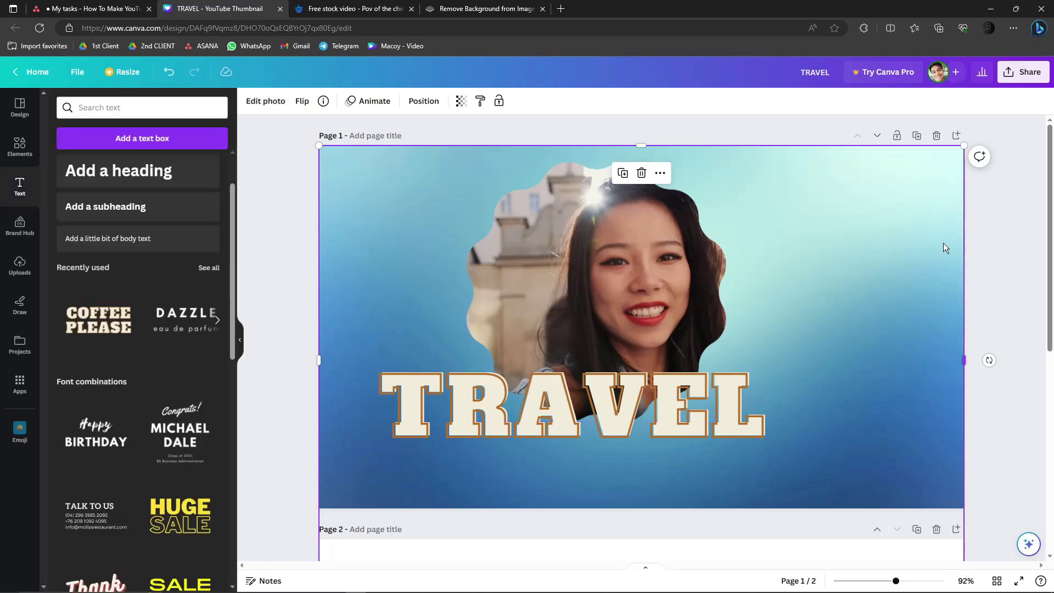
Shift the TRAVEL title slightly down and left, and move the framed photo left so it sits above the title.
drag(703, 393, 692, 407)
click(1015, 200)
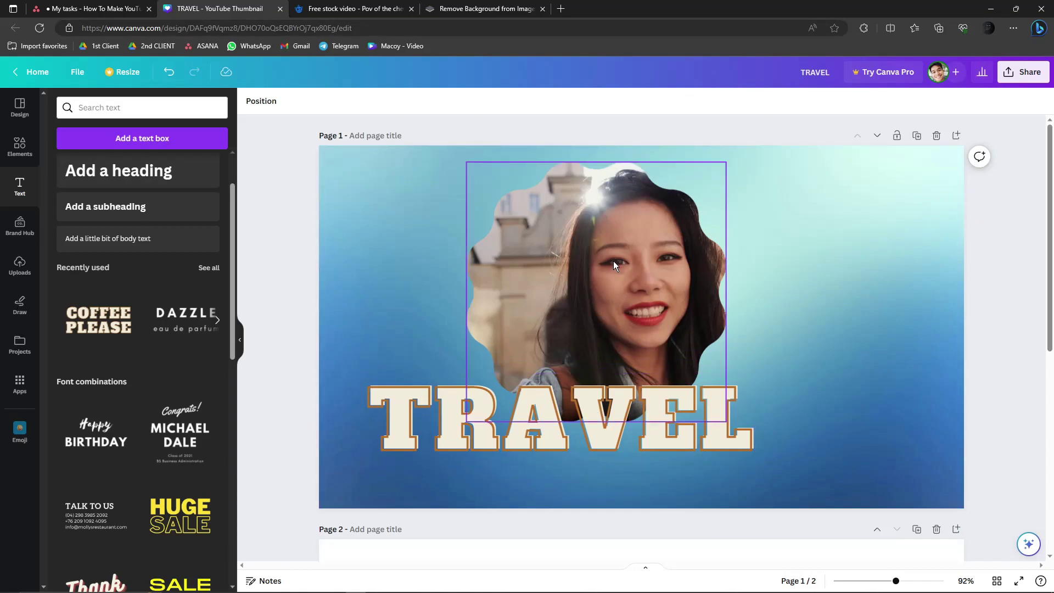
drag(614, 261, 567, 257)
click(849, 258)
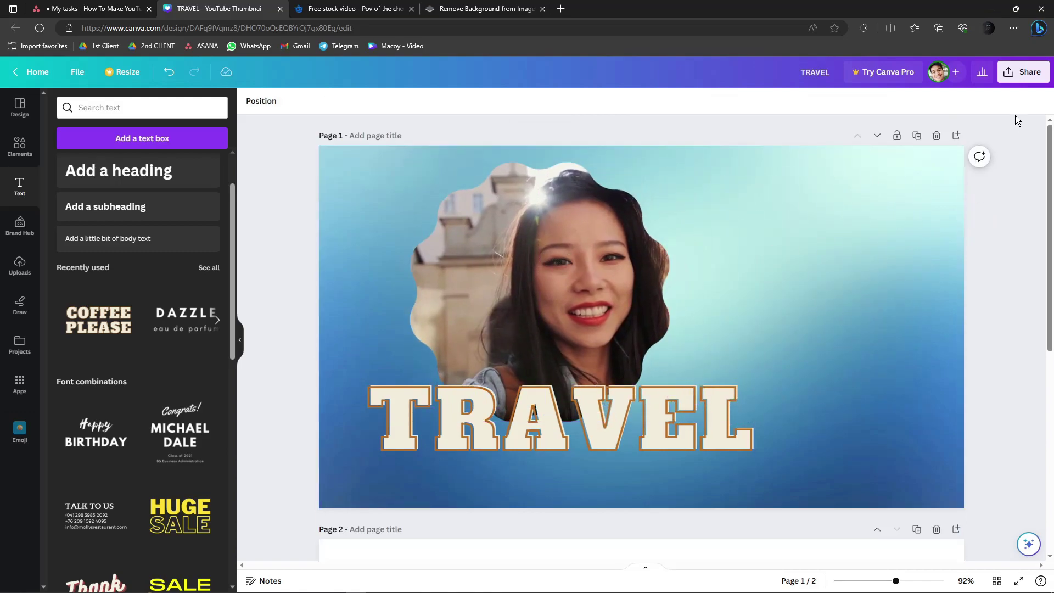
Look through the full list of sharing and publishing options for the thumbnail design.
click(1013, 76)
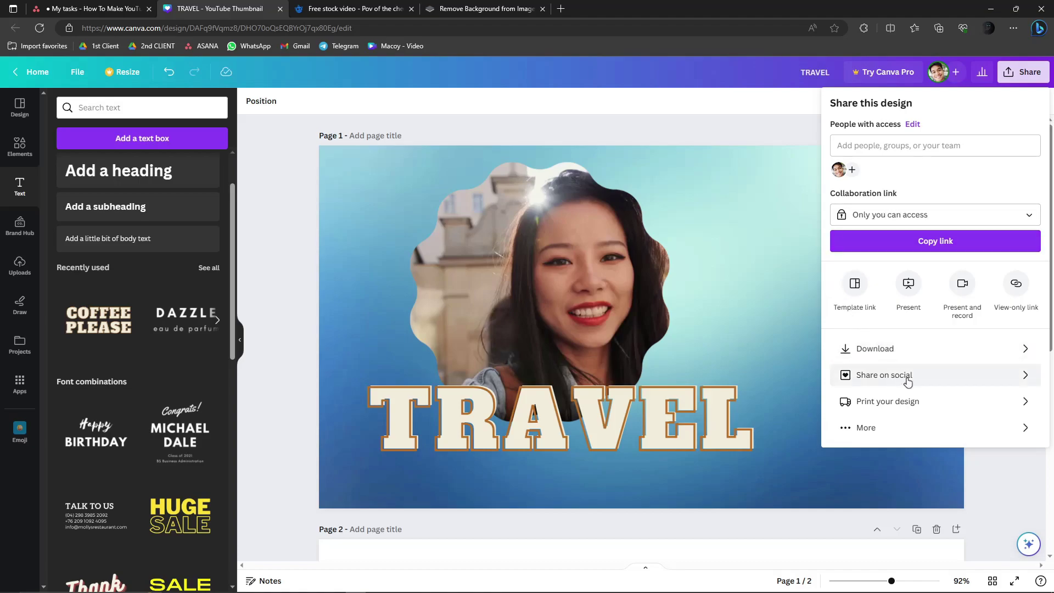
click(866, 428)
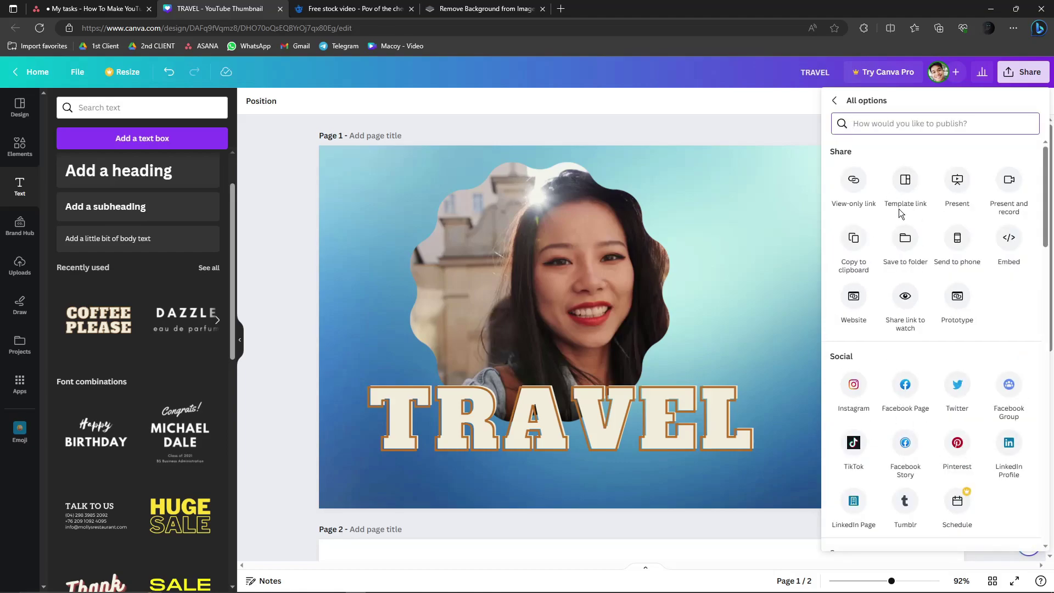
click(835, 101)
Review the download settings for the design, checking the available file types and the page selection.
click(867, 346)
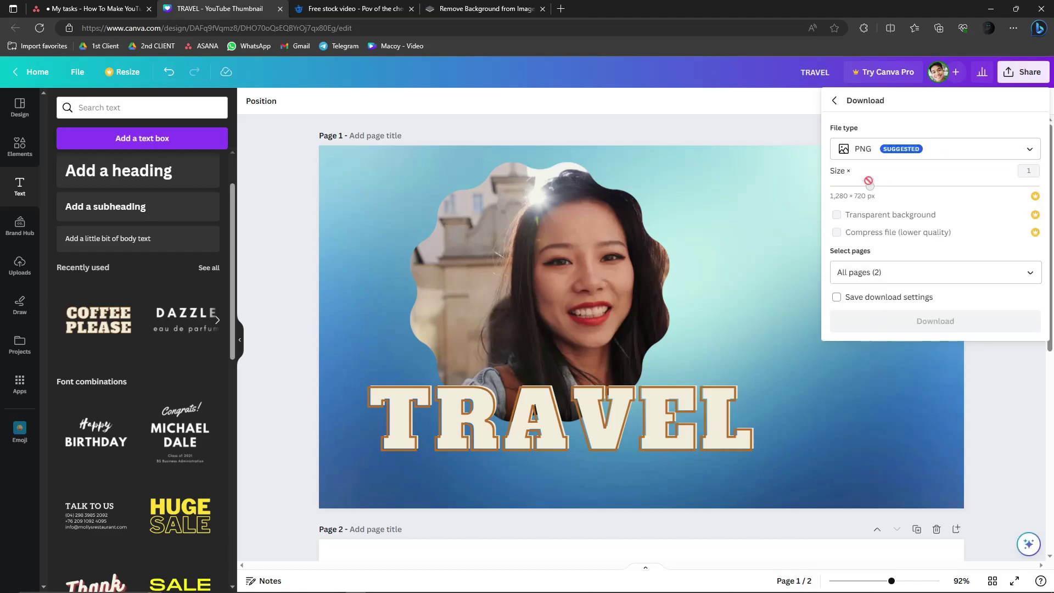
click(937, 152)
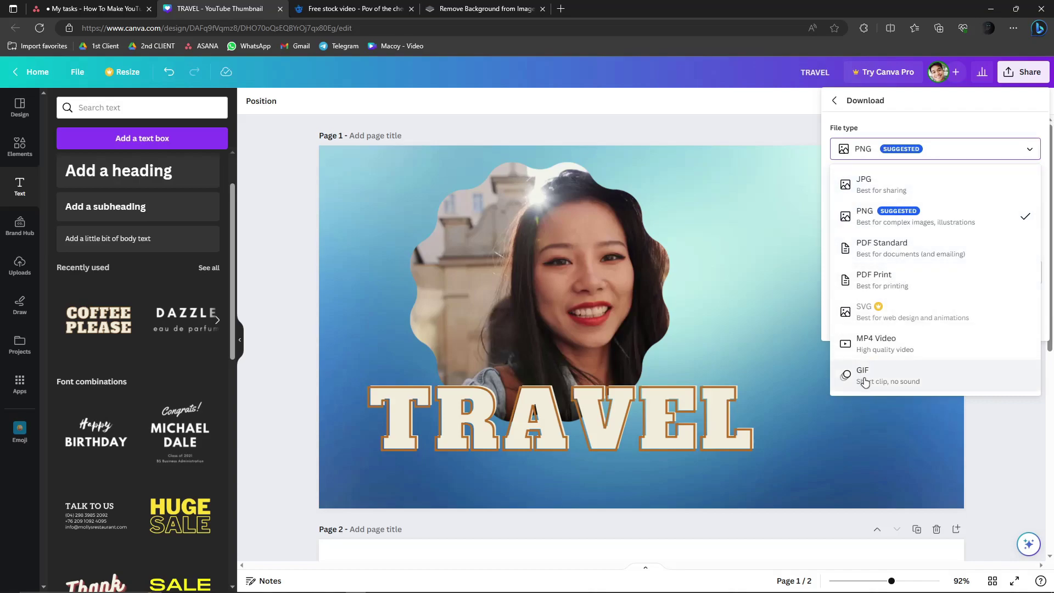
click(886, 149)
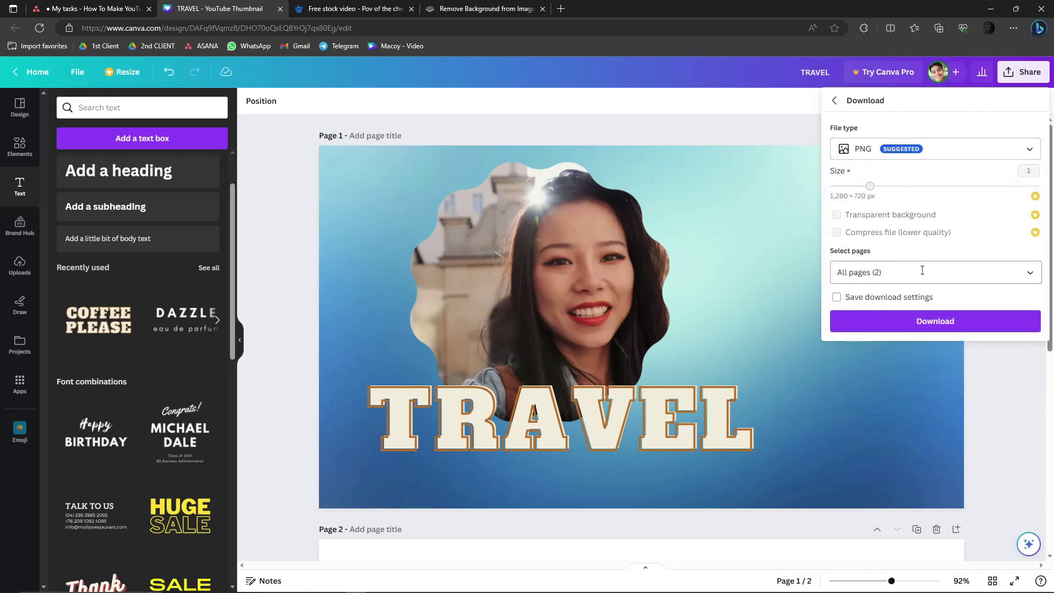
click(890, 266)
click(913, 271)
Delete the blank second page from the design.
scroll(704, 332, down, 7)
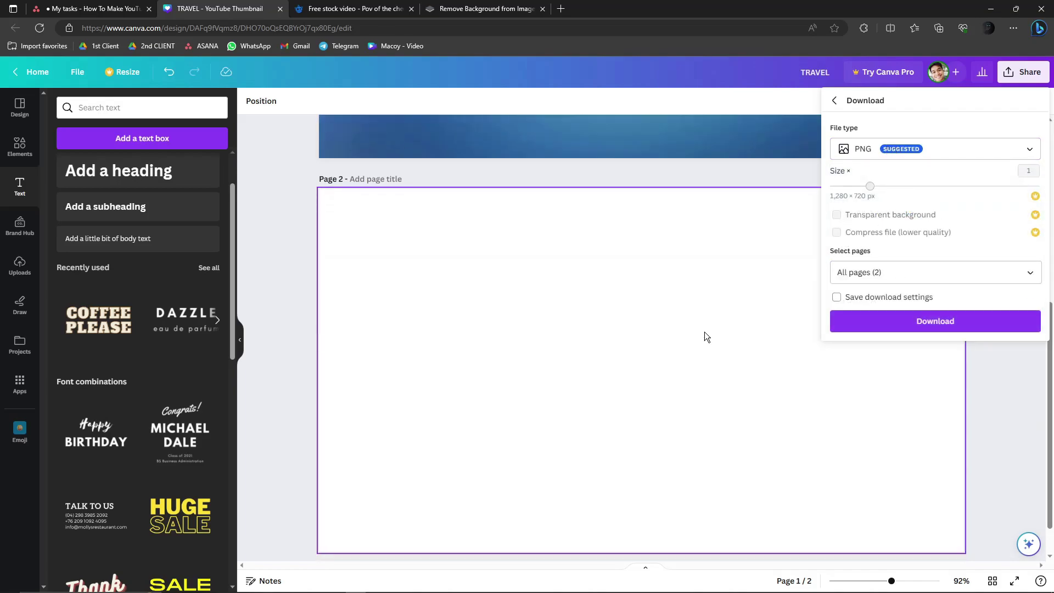
click(644, 358)
right_click(645, 361)
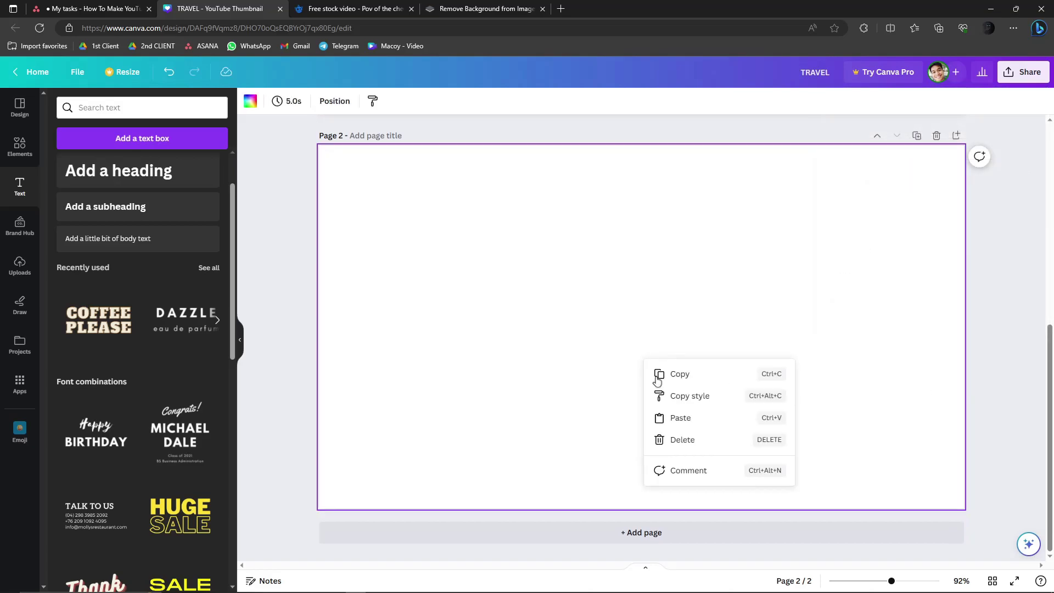
click(675, 443)
scroll(714, 418, up, 2)
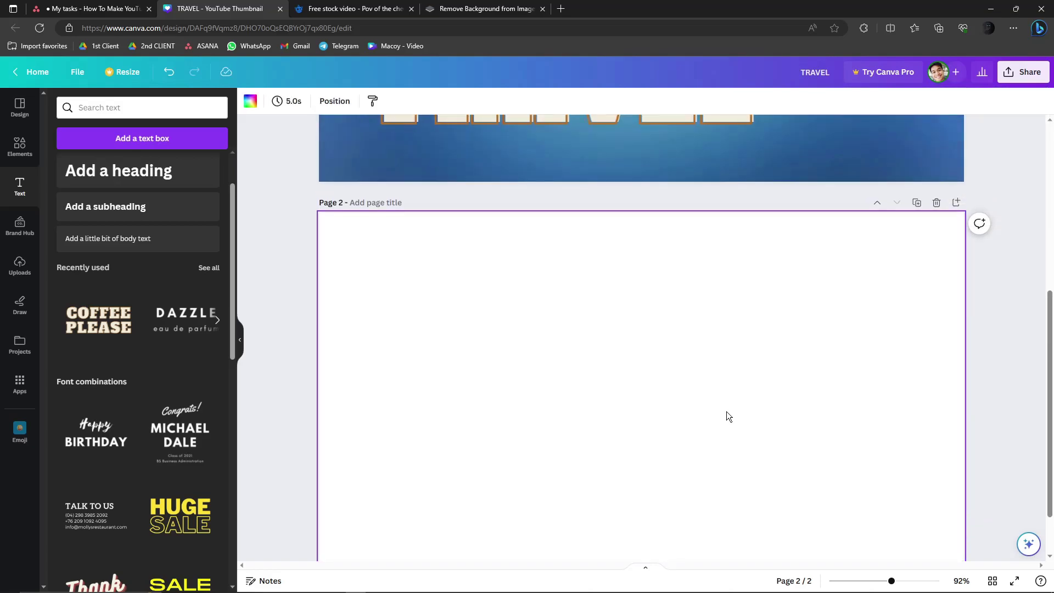
click(937, 202)
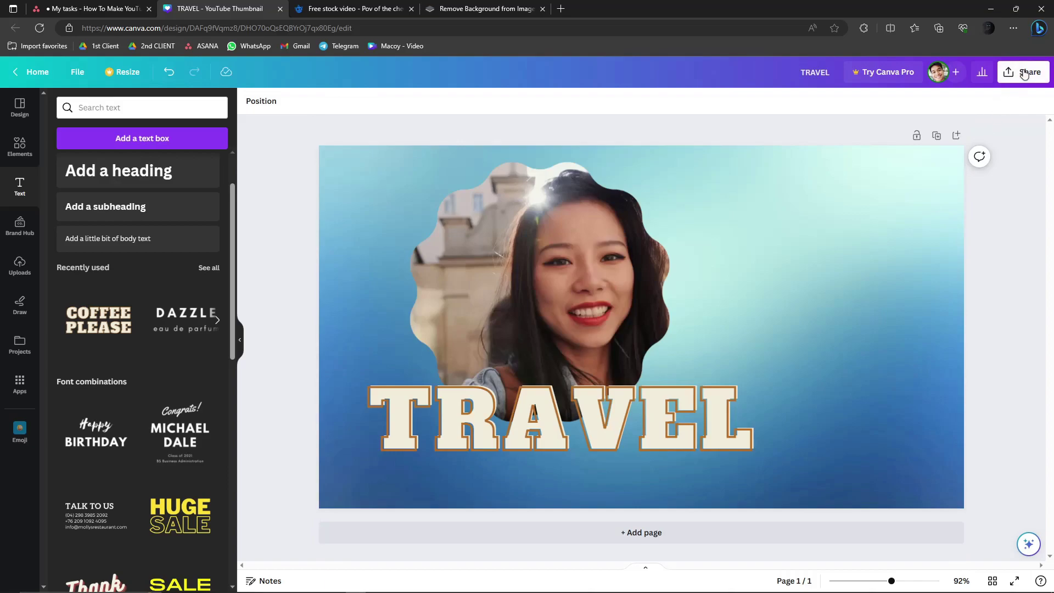
Download the finished TRAVEL thumbnail as a PNG file.
click(1023, 72)
click(886, 352)
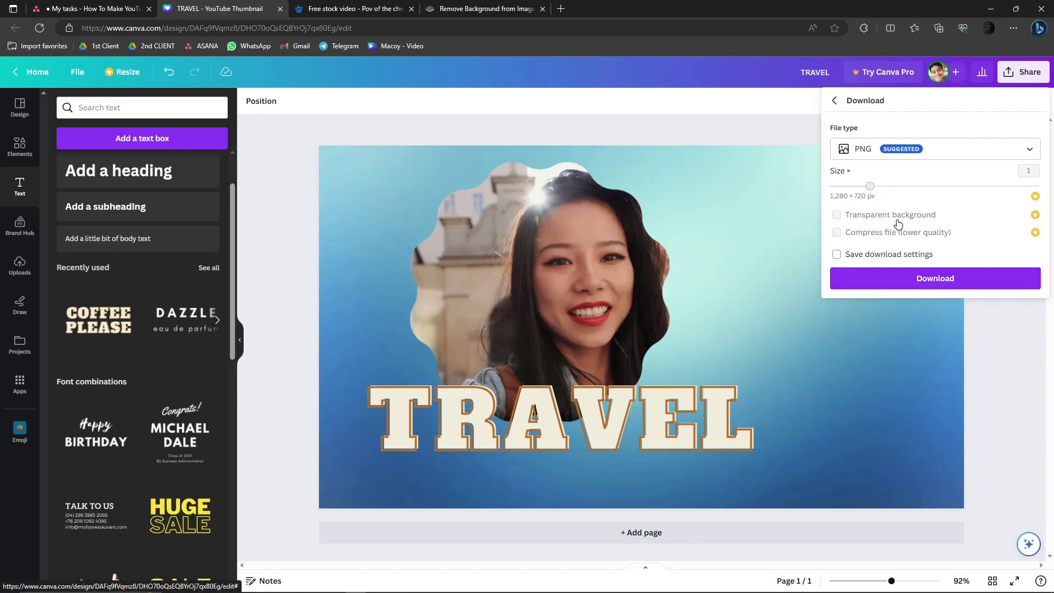
click(948, 277)
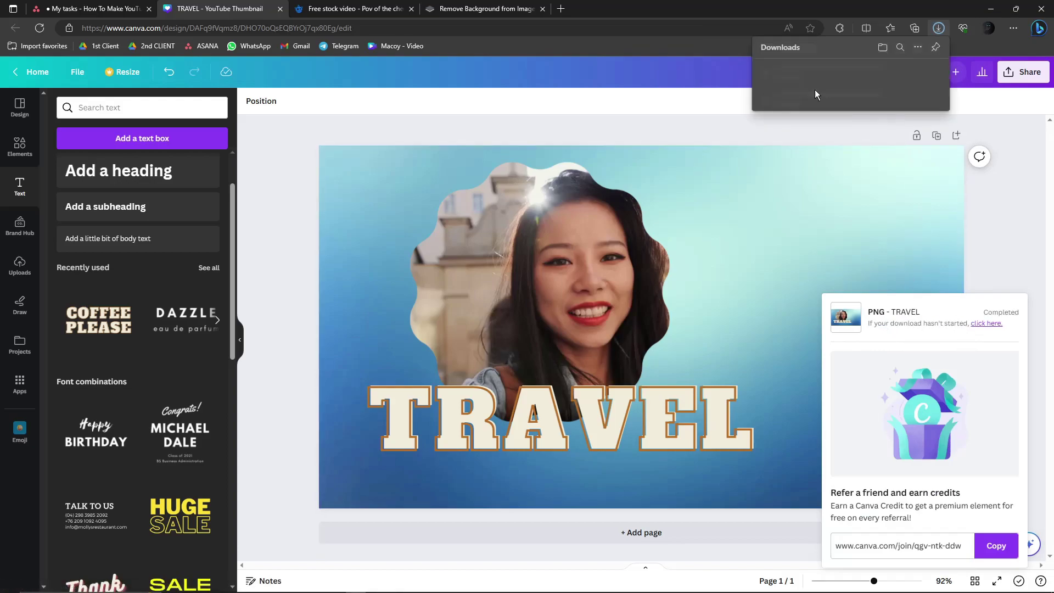
Open the downloaded TRAVEL.png from its folder to check the image, and return to the design in Canva.
click(901, 73)
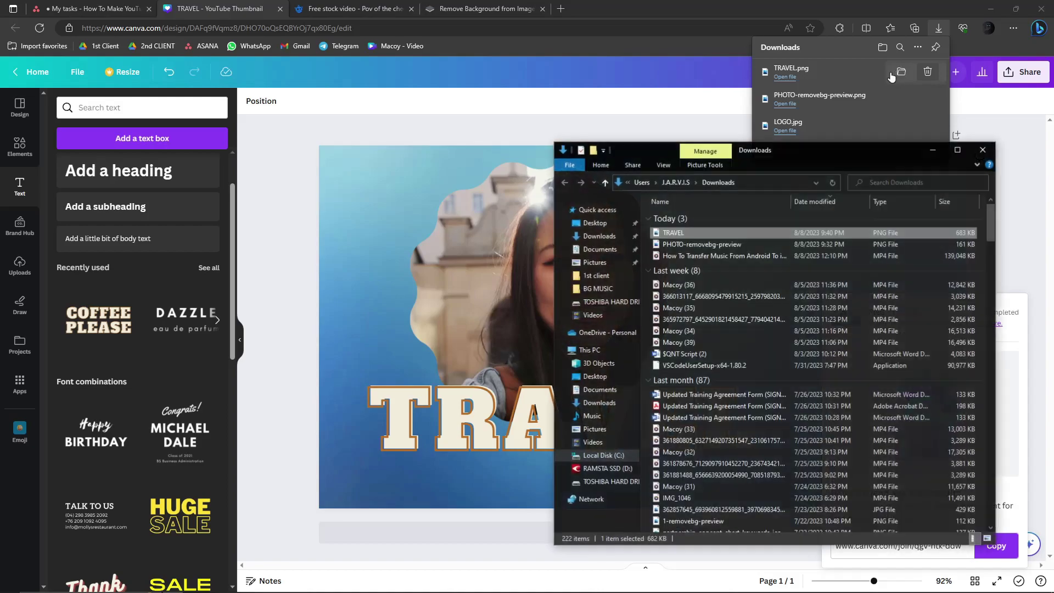
double_click(681, 231)
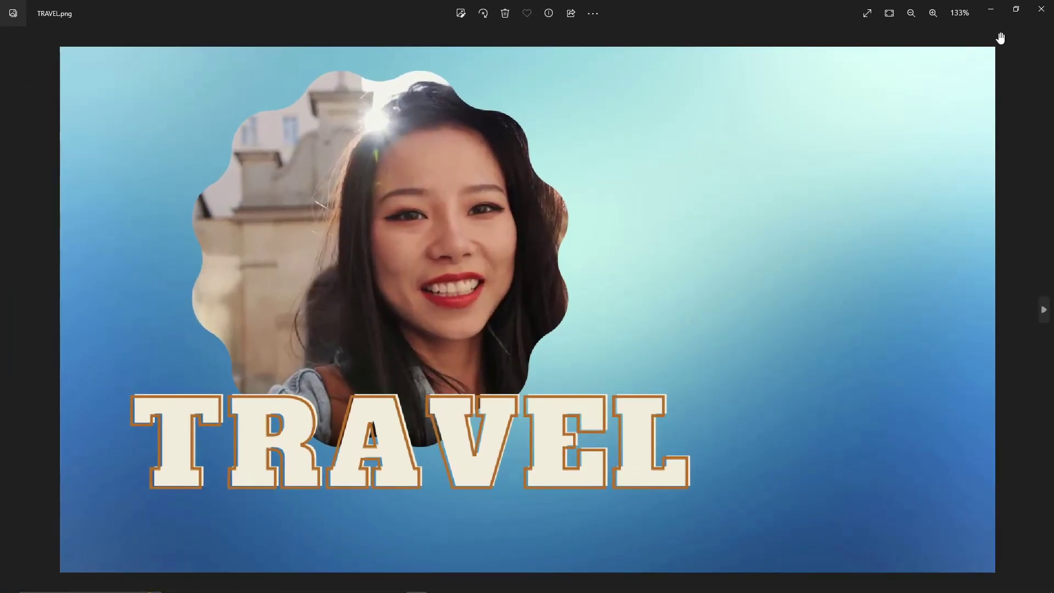
click(1041, 9)
click(975, 117)
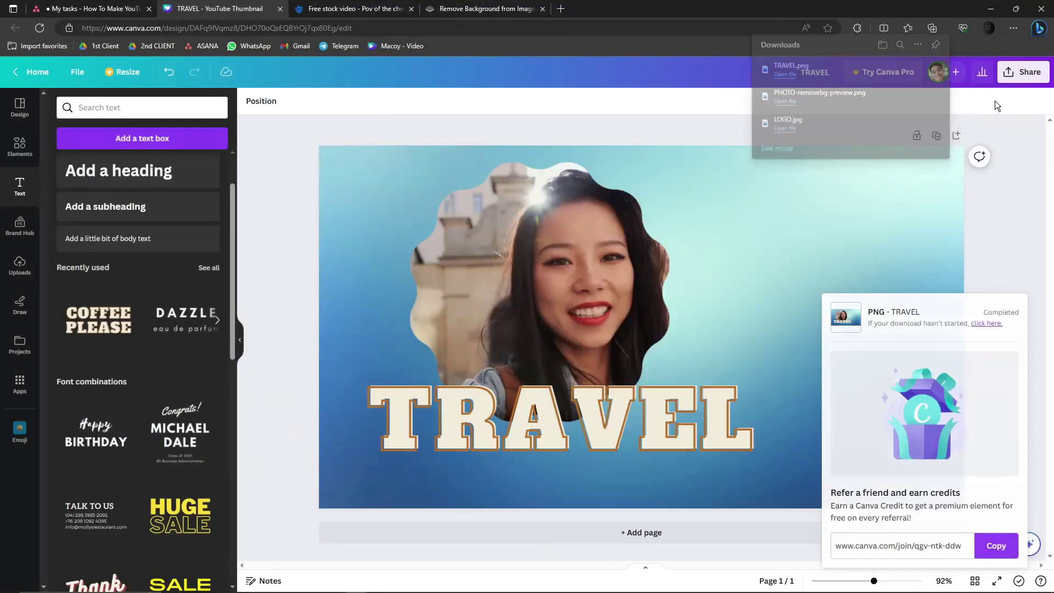